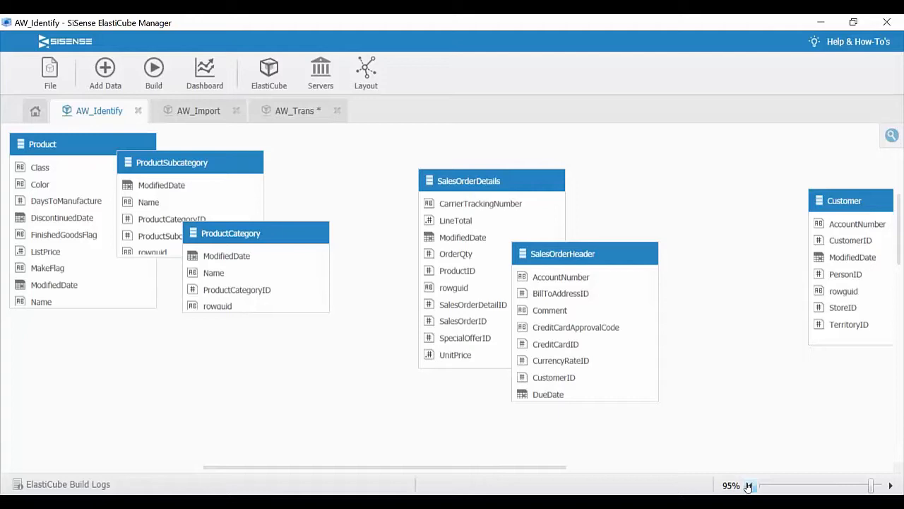
Step: Move the Customer and Person tables closer to the sales order tables in the AW_Identify schema
left_click(748, 486)
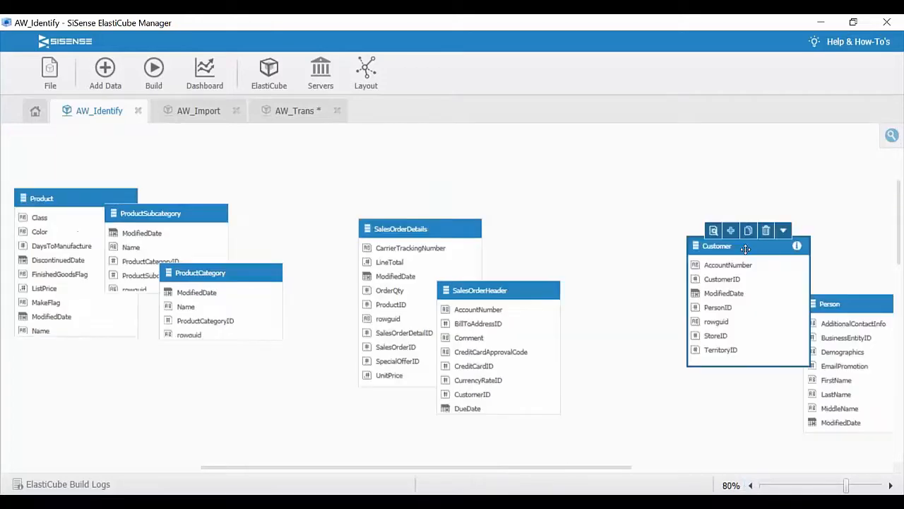
left_click_drag(745, 249, 684, 210)
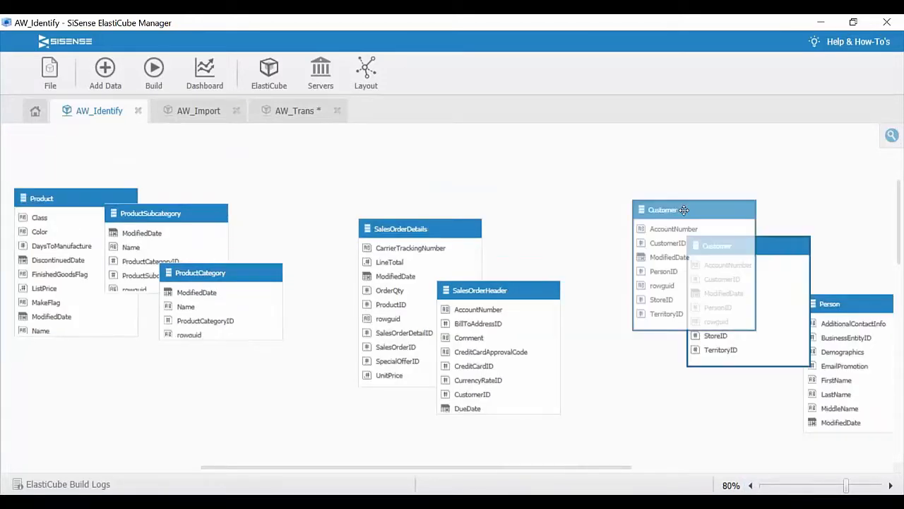
left_click_drag(684, 210, 683, 209)
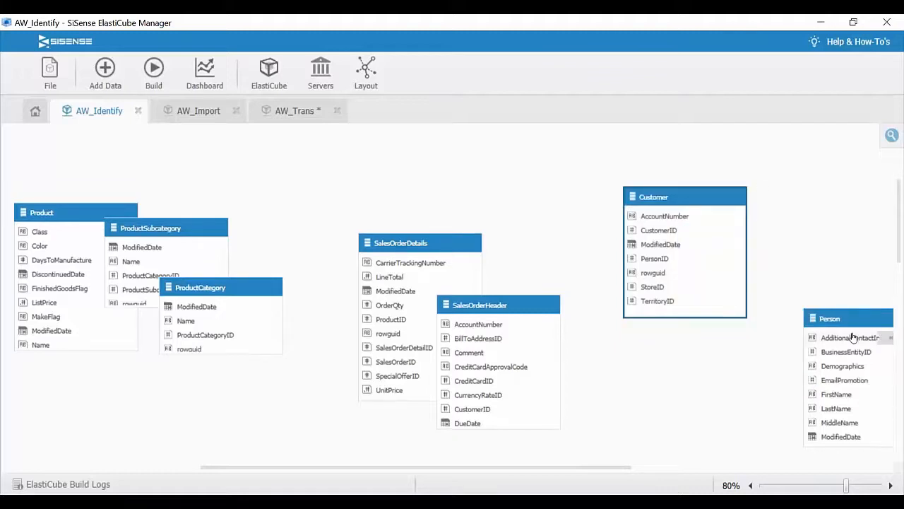
left_click_drag(853, 319, 749, 314)
Step: Reposition the SalesOrderDetails and SalesOrderHeader tables slightly higher in the schema, keeping them next to each other
left_click(85, 218)
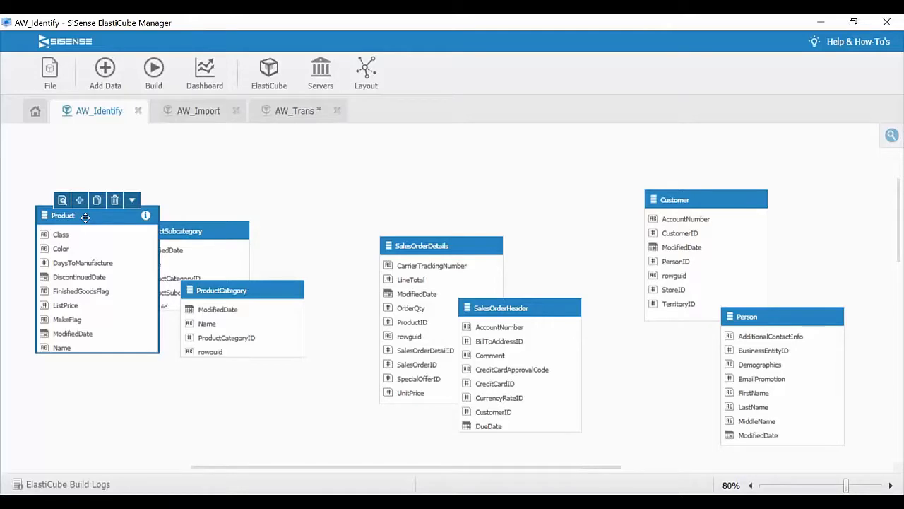
left_click(197, 230)
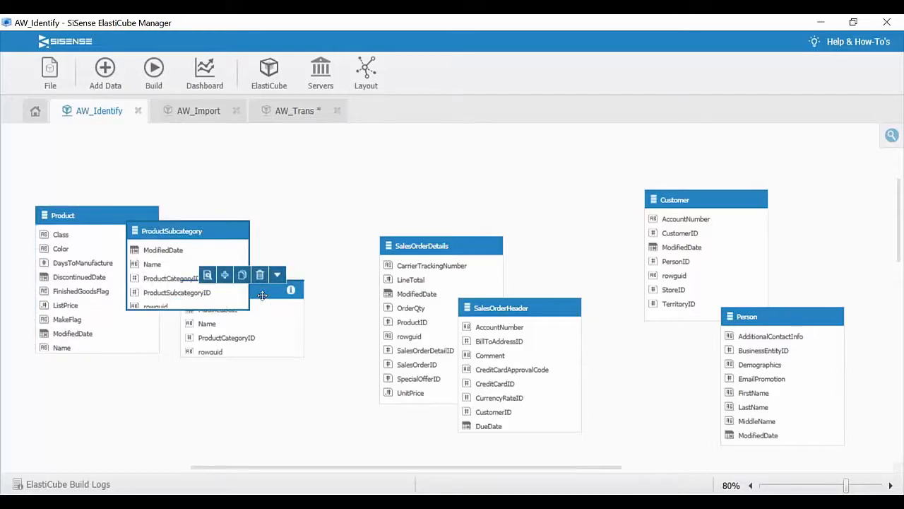
left_click(394, 244)
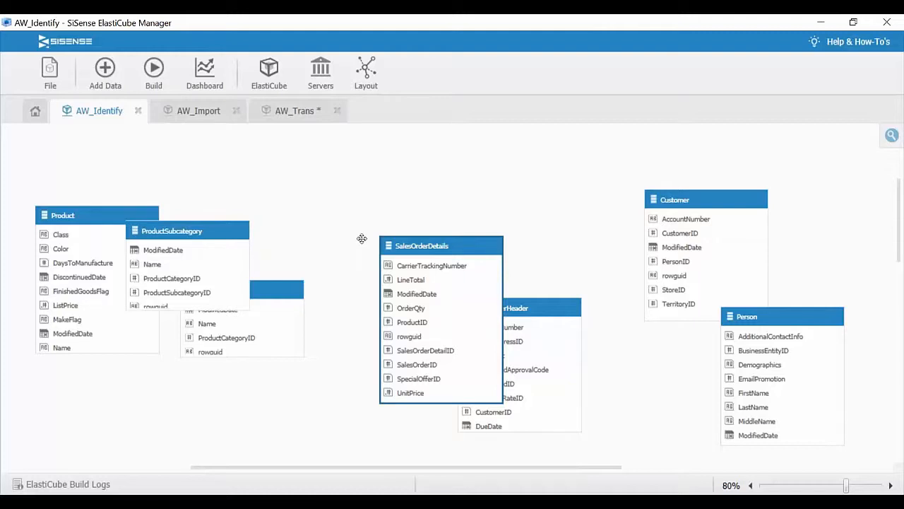
left_click_drag(412, 250, 390, 191)
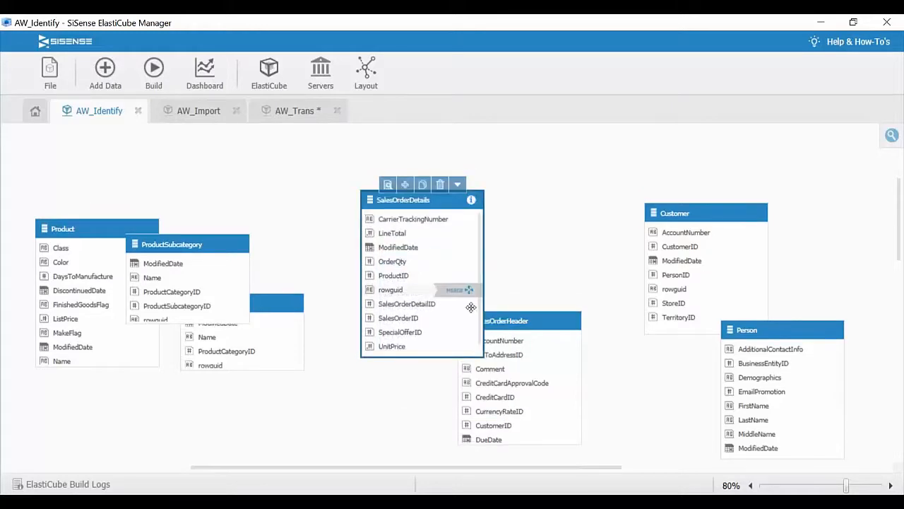
left_click_drag(528, 314, 524, 275)
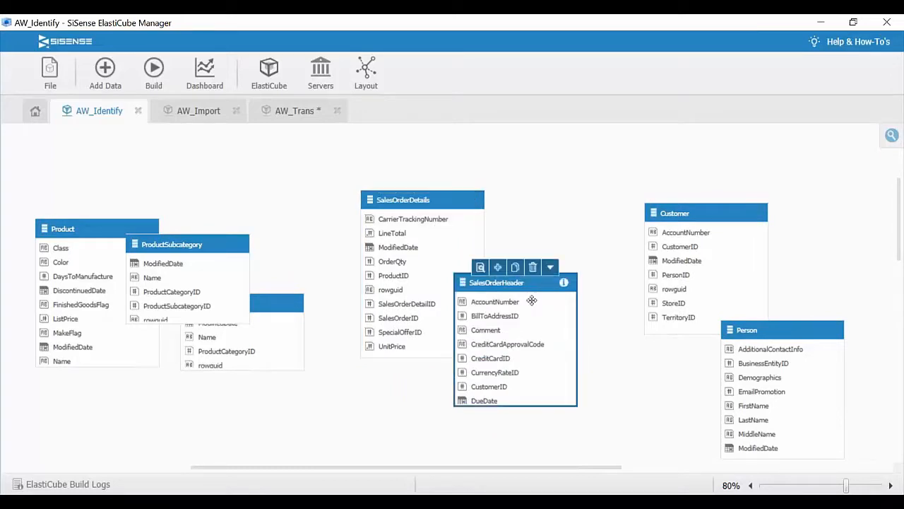
Step: Examine the full field list of the SalesOrderHeader table
scroll(526, 342, "down", 1)
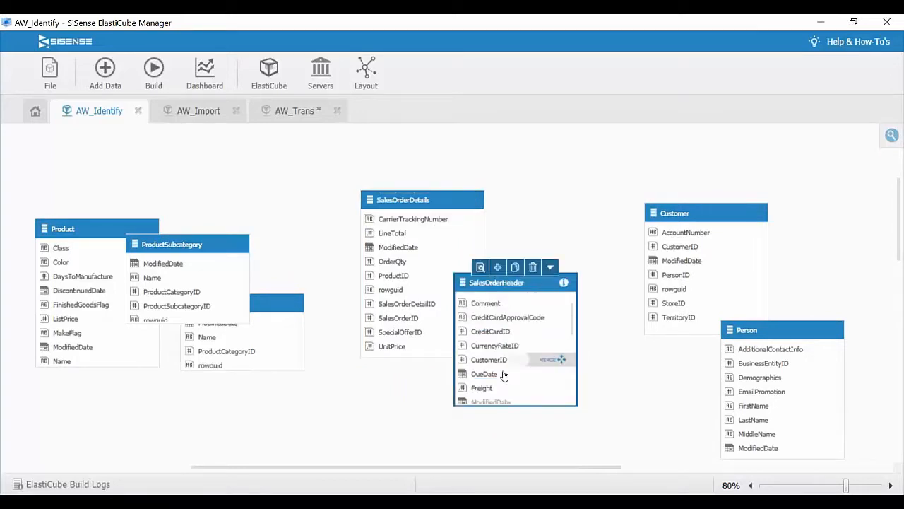
mouse_move(499, 383)
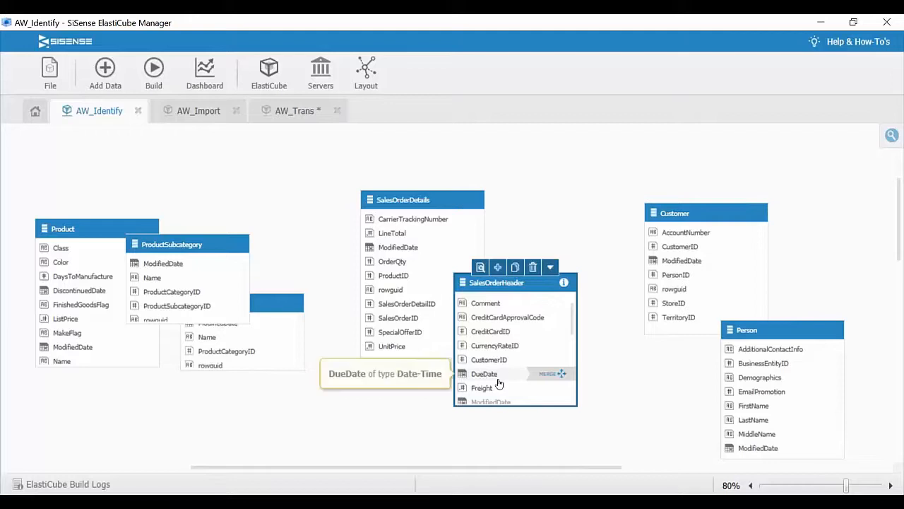
scroll(499, 383, "down", 1)
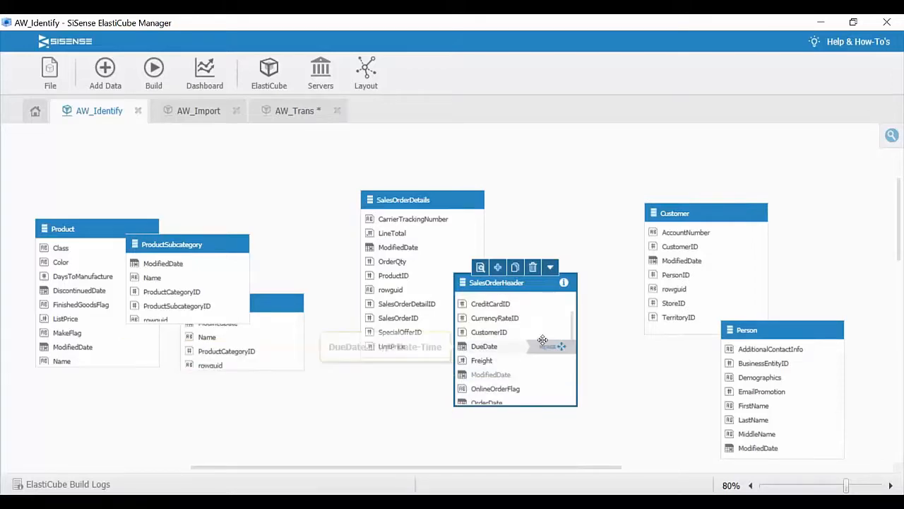
scroll(542, 341, "down", 2)
scroll(557, 334, "down", 3)
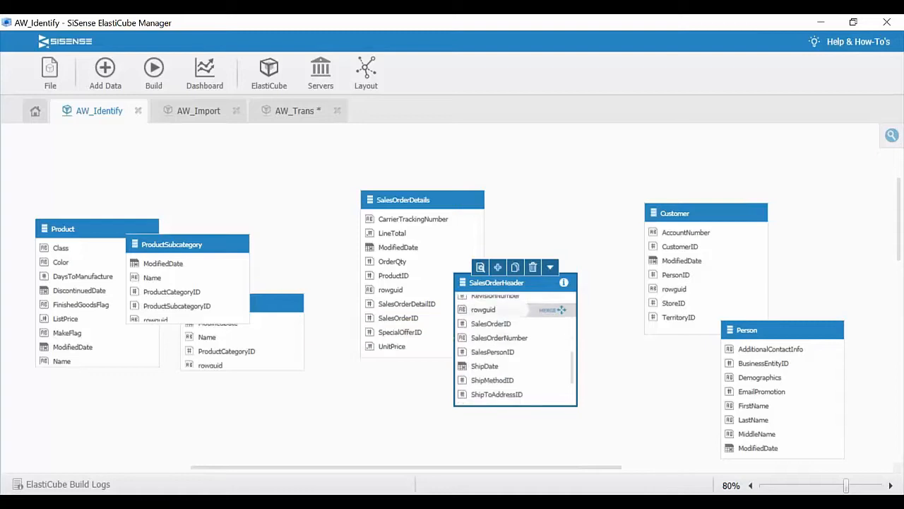
scroll(551, 334, "down", 3)
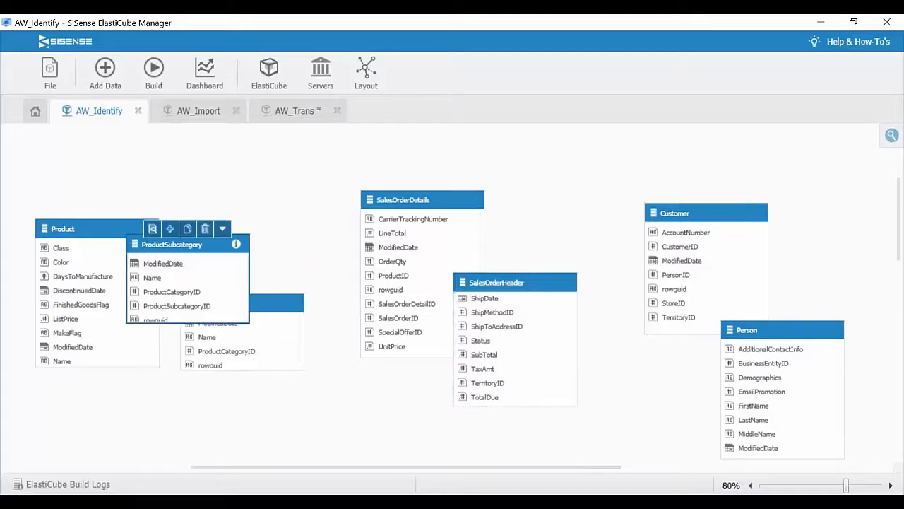
Step: Move the ProductSubcategory table clear of Product, placing it above the ProductCategory table
left_click_drag(143, 242, 120, 168)
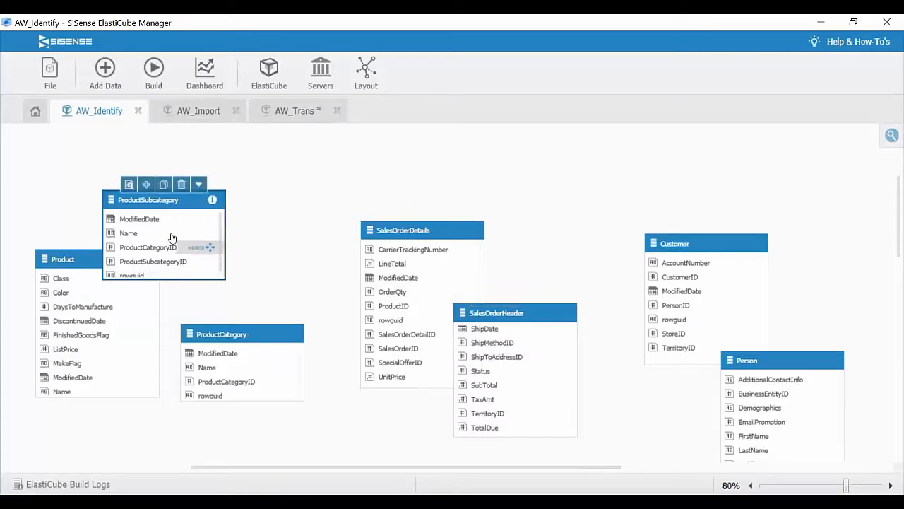
left_click_drag(187, 202, 208, 225)
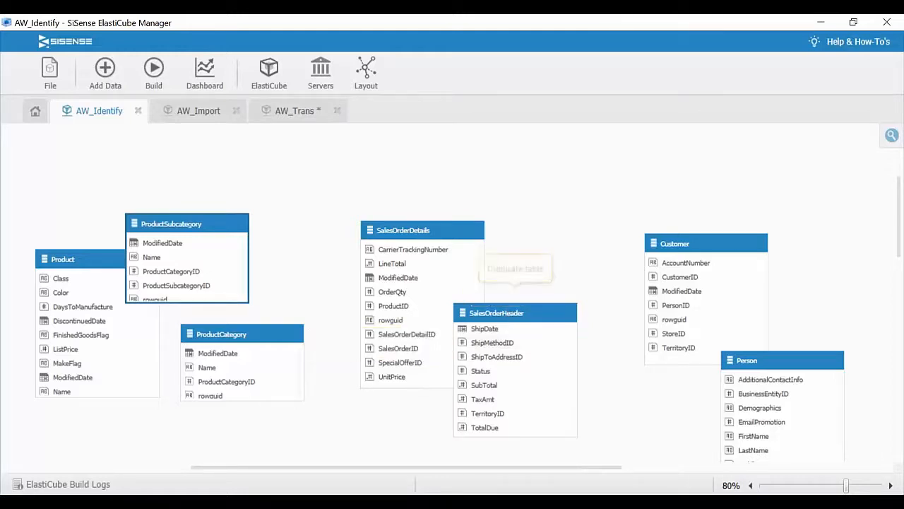
mouse_move(214, 243)
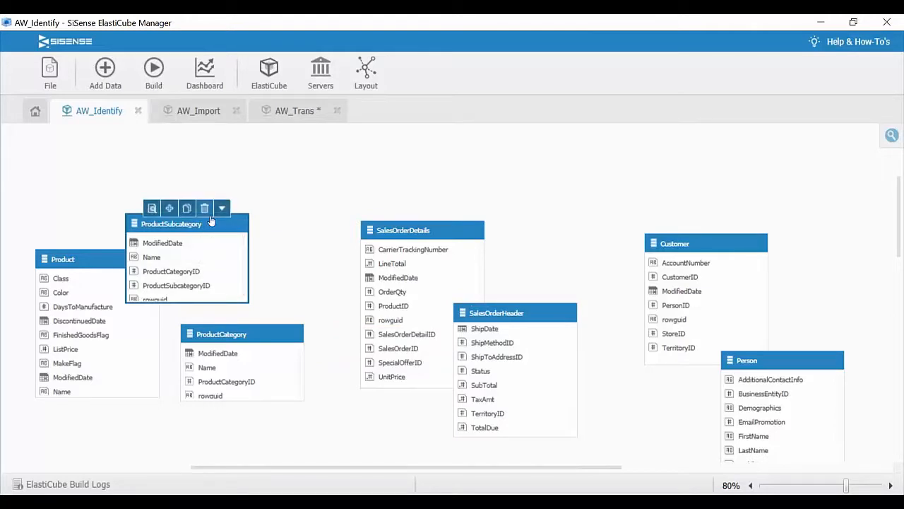
left_click_drag(217, 226, 255, 217)
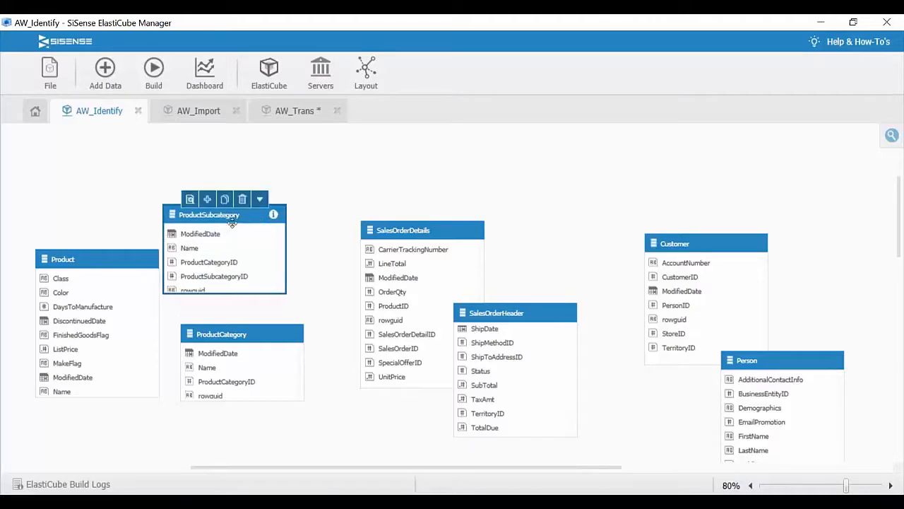
Step: Move the SalesOrderHeader table up so it sits beside the upper part of SalesOrderDetails
left_click(78, 267)
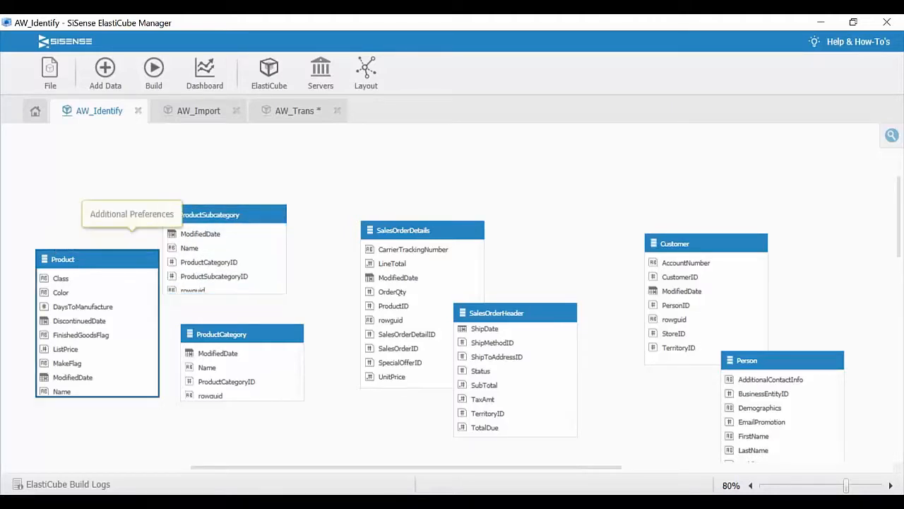
left_click(401, 231)
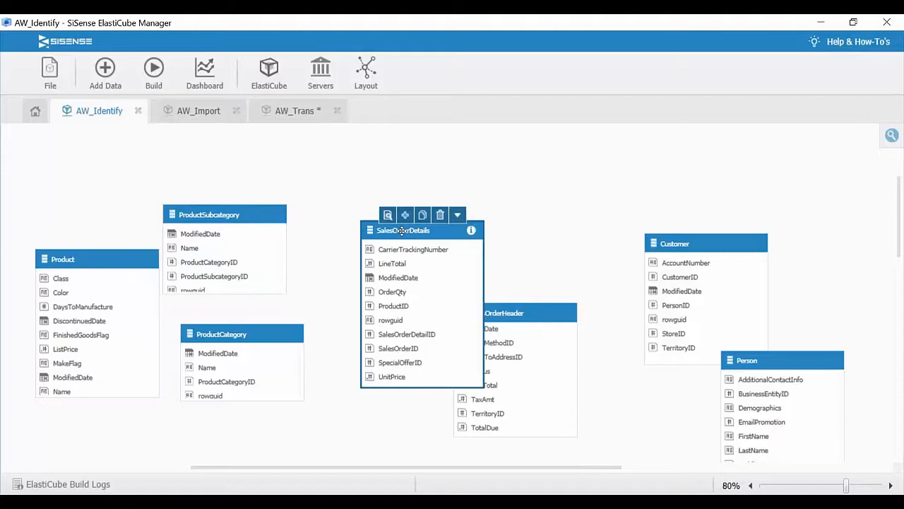
mouse_move(514, 313)
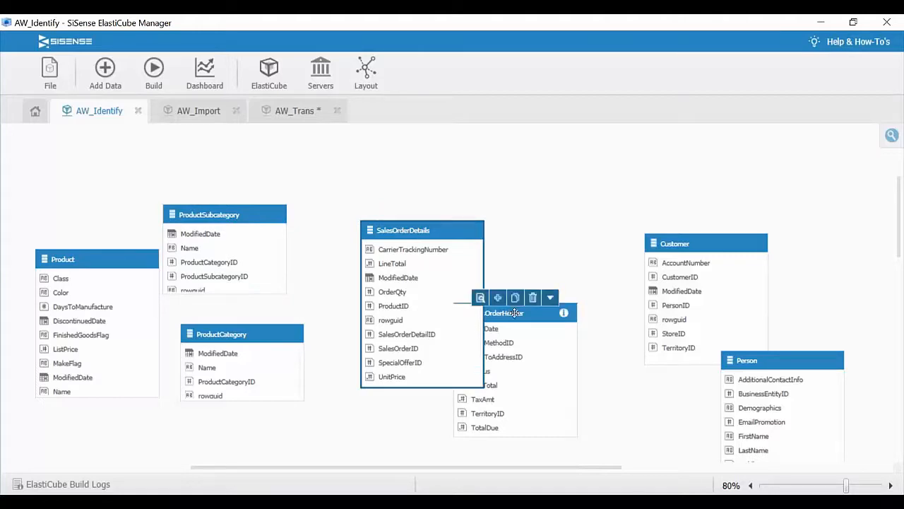
left_click_drag(514, 313, 519, 204)
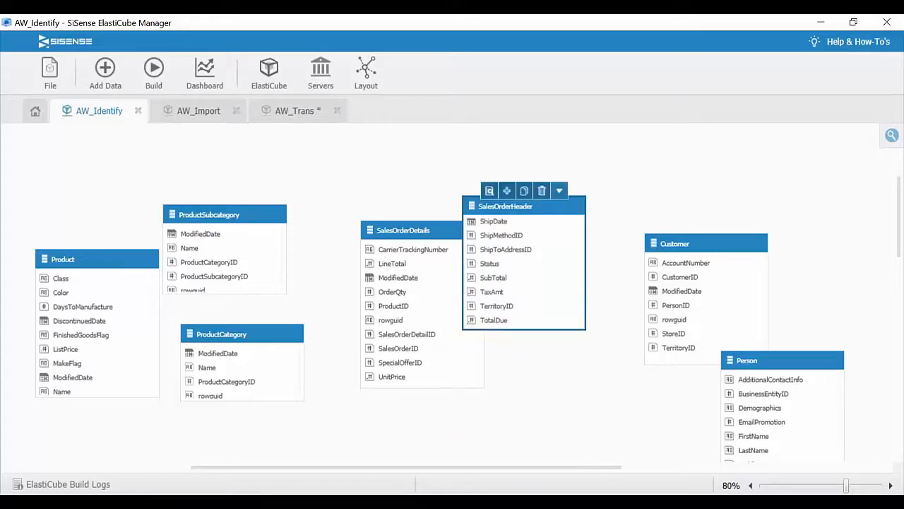
Step: Uncheck all fields of the SalesOrderHeader table so none of them are imported
scroll(539, 267, "up", 2)
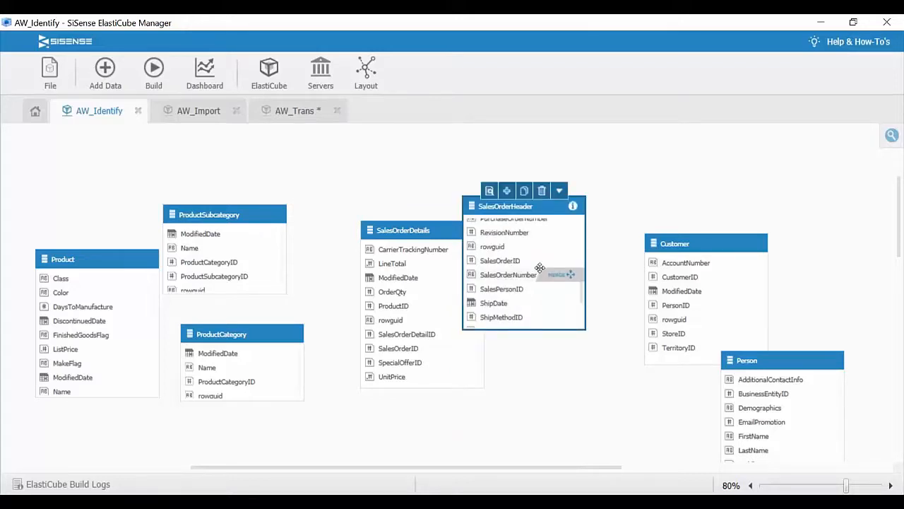
scroll(539, 268, "up", 3)
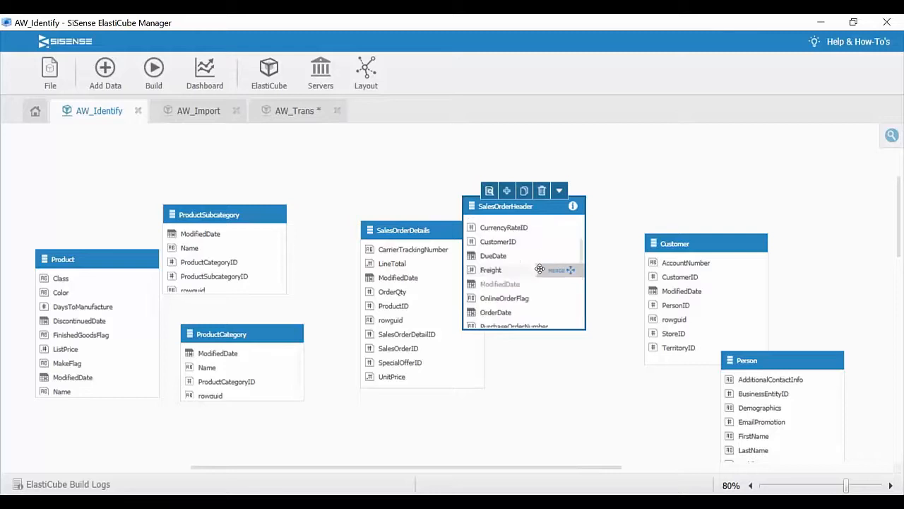
scroll(534, 271, "up", 1)
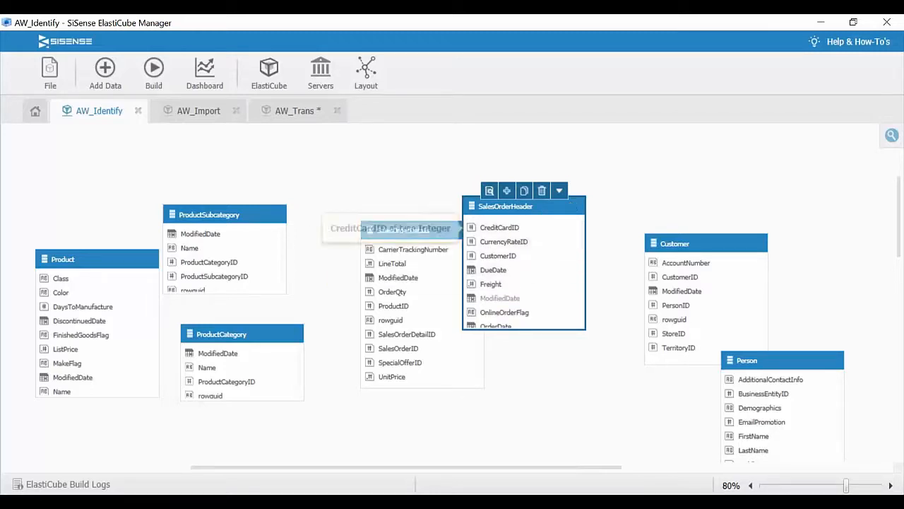
left_click(559, 192)
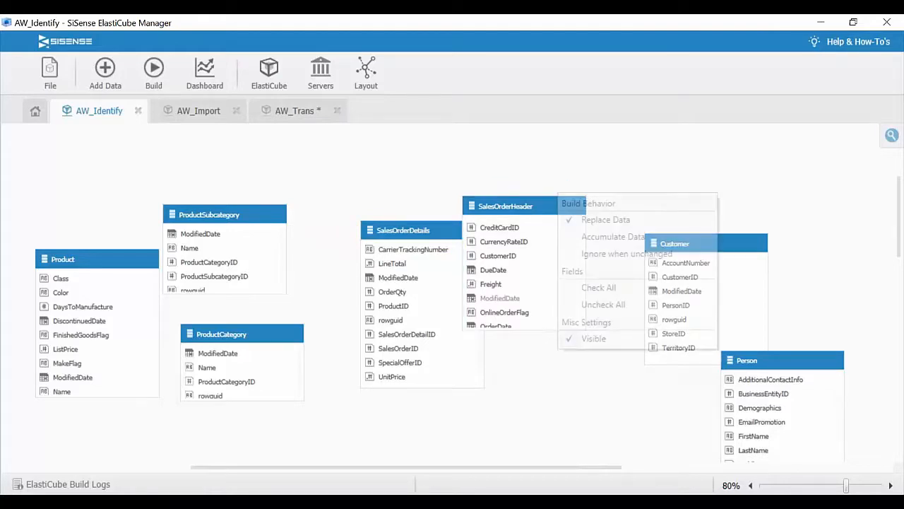
left_click(599, 304)
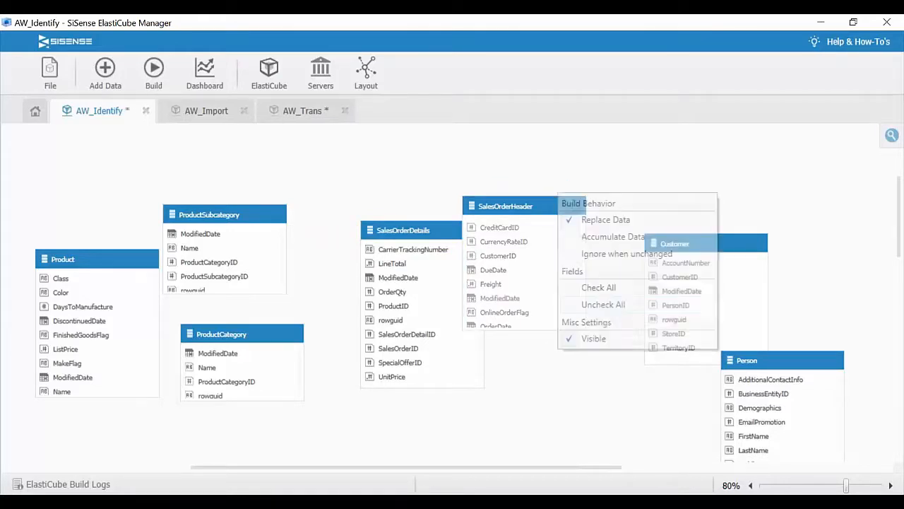
Step: Enable import for the CustomerID and OrderDate fields of the SalesOrderHeader table
left_click(500, 257)
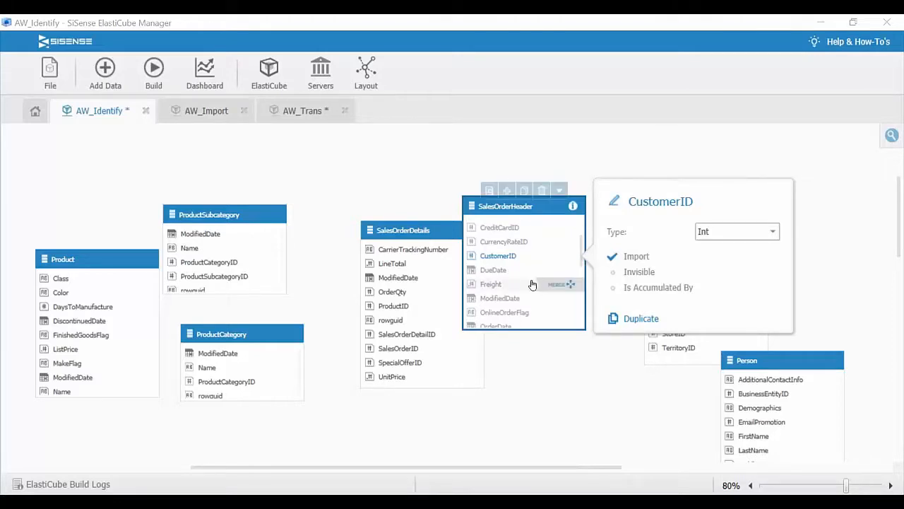
scroll(522, 280, "down", 2)
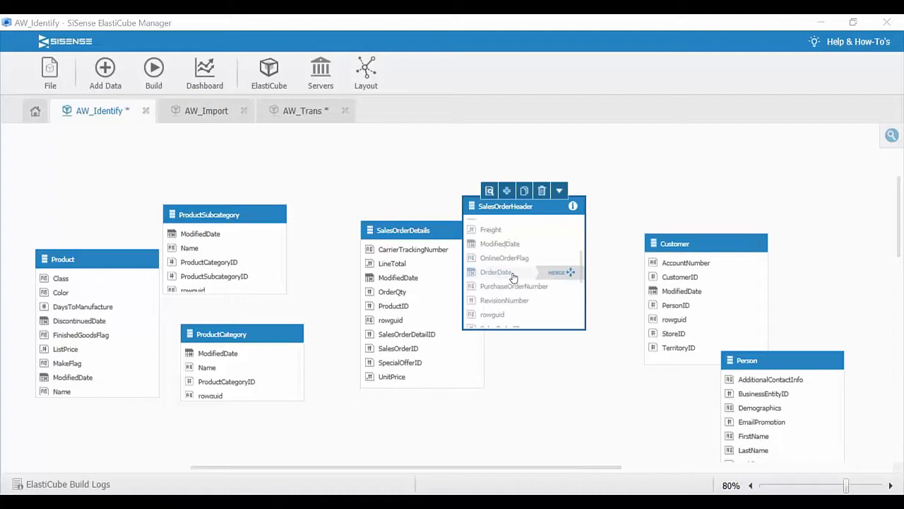
left_click(539, 272)
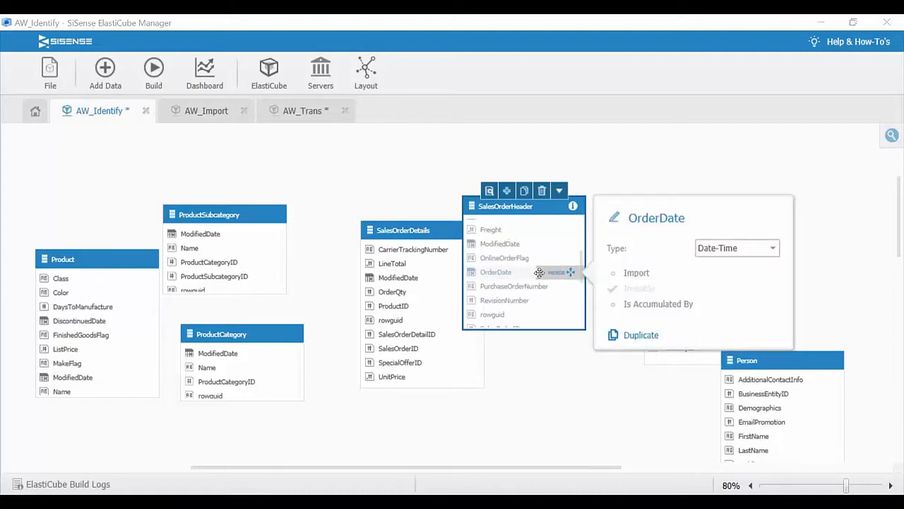
left_click(635, 272)
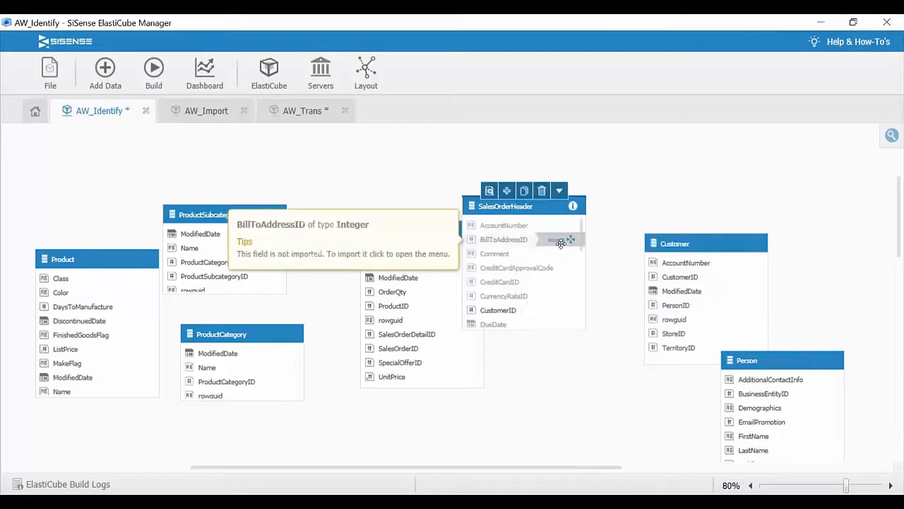
Step: Review which SalesOrderHeader fields are set to import, and switch to the AW_Import ElastiCube
scroll(558, 241, "down", 1)
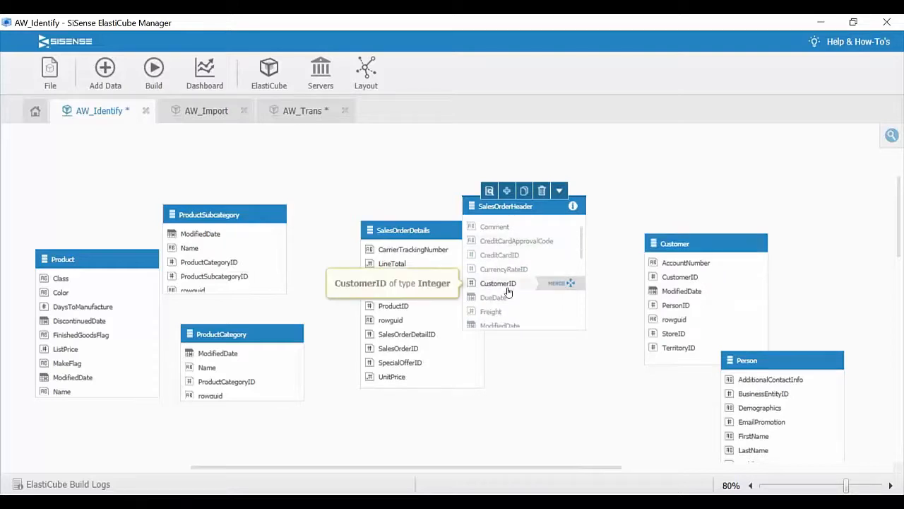
scroll(507, 291, "down", 1)
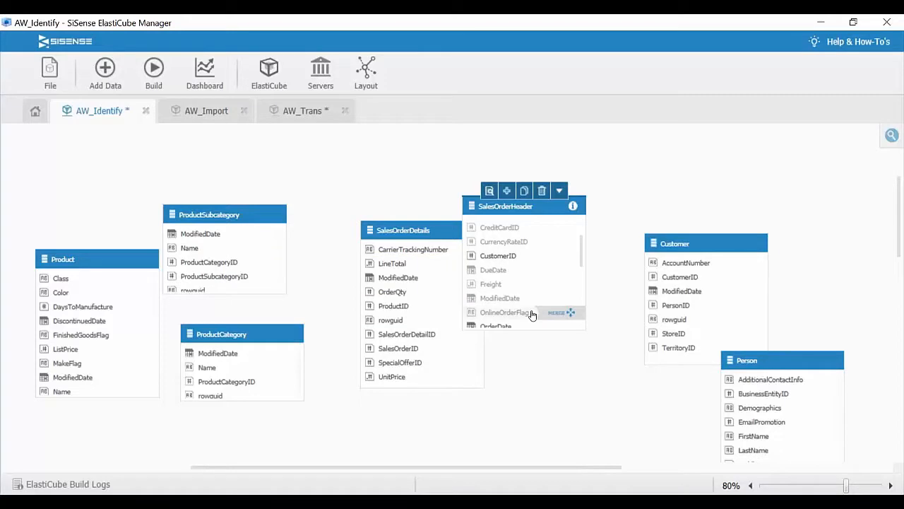
scroll(532, 304, "down", 1)
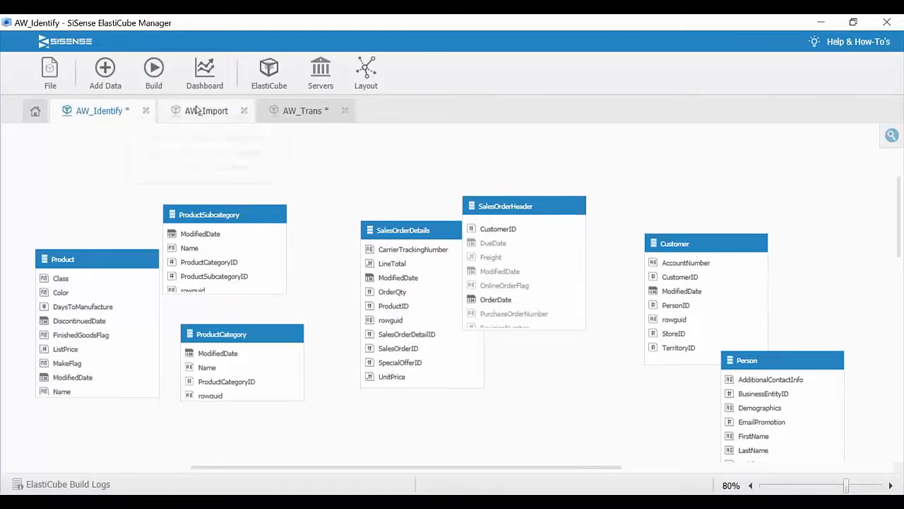
mouse_move(198, 111)
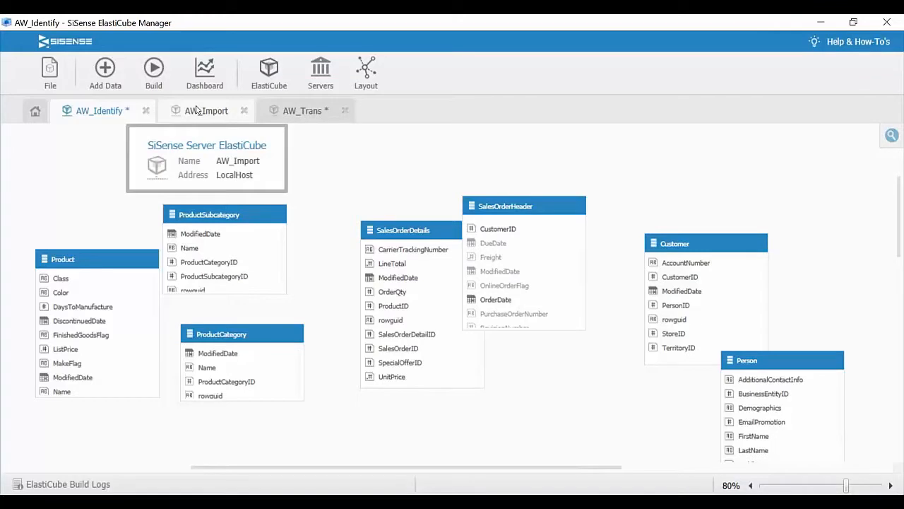
left_click(198, 110)
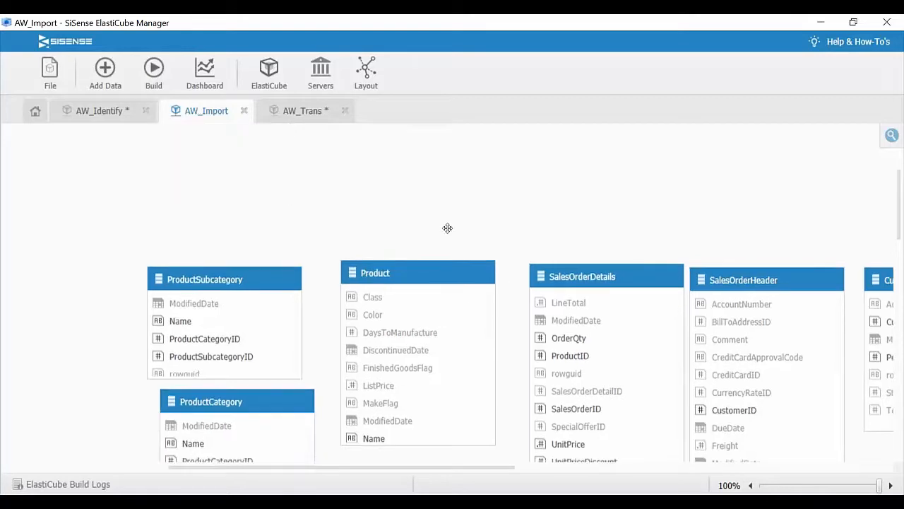
Step: Check the import setting of the SalesPersonID field in the SalesOrderHeader table of AW_Import
left_click_drag(447, 228, 353, 137)
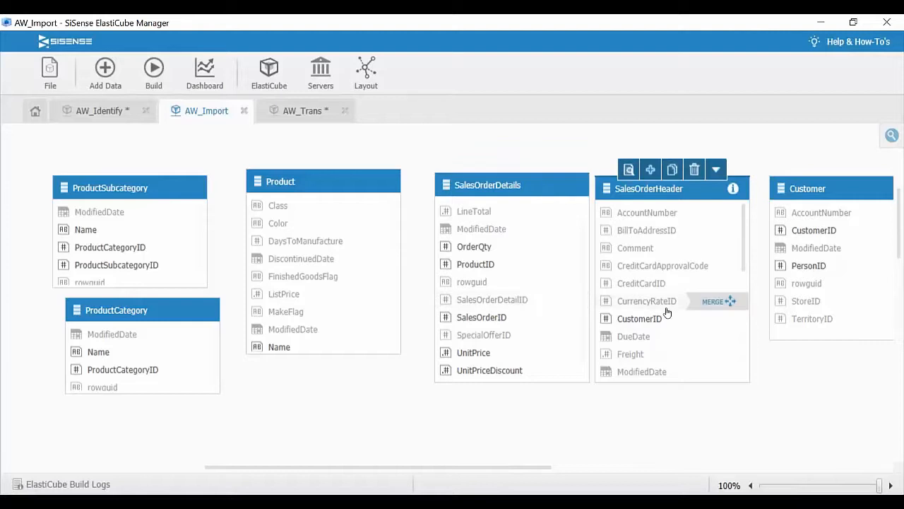
scroll(667, 311, "down", 2)
scroll(666, 311, "down", 2)
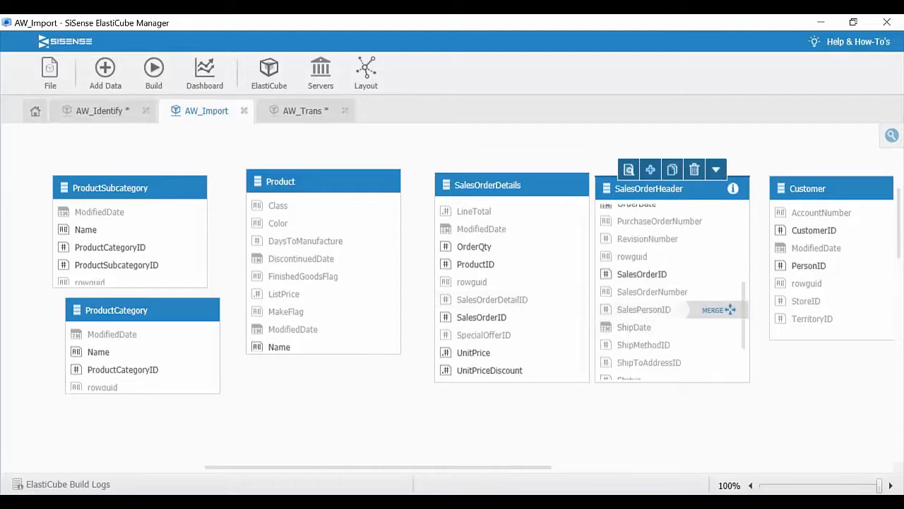
left_click(648, 313)
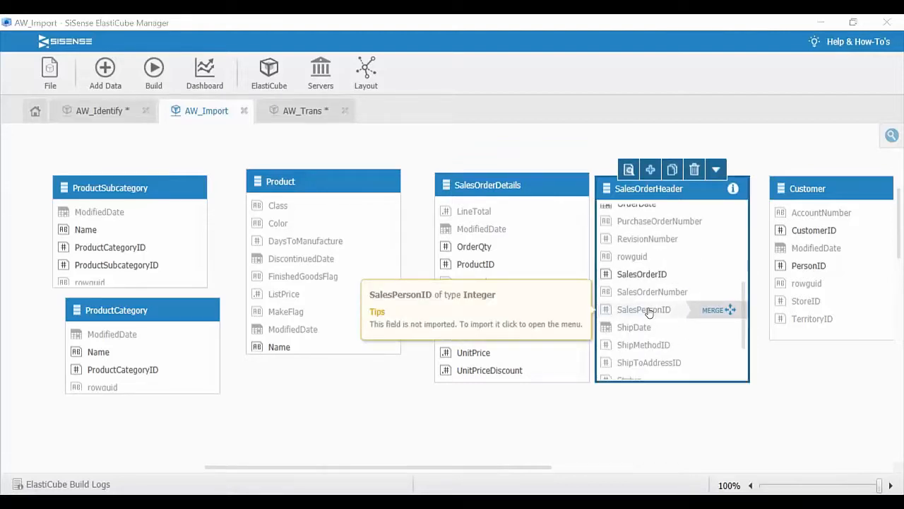
left_click(648, 313)
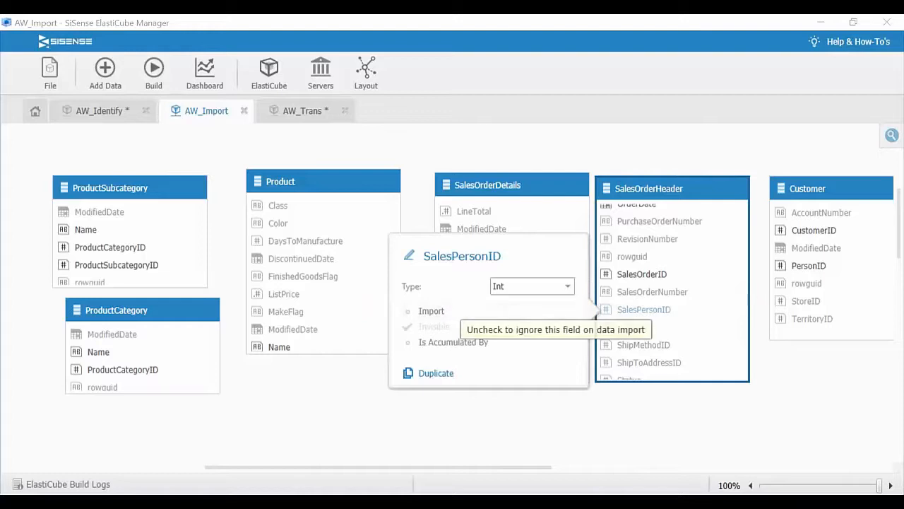
left_click(874, 415)
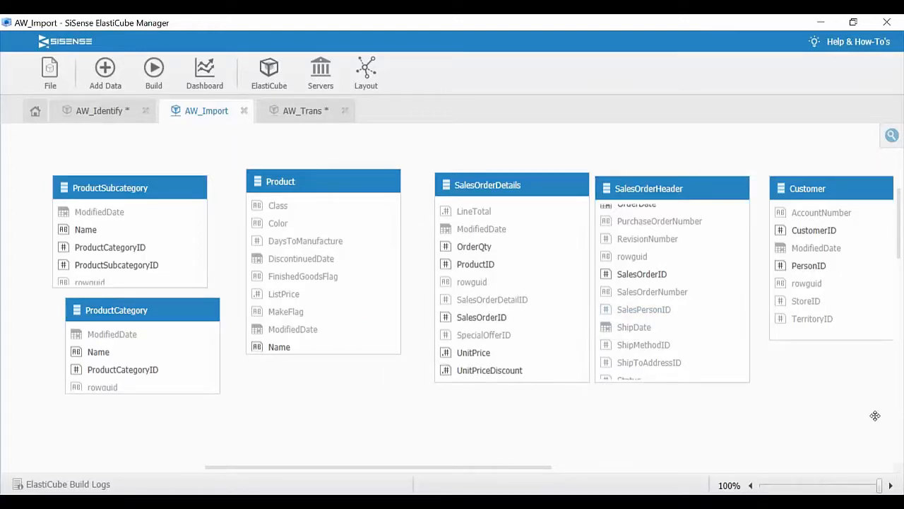
left_click_drag(874, 415, 873, 415)
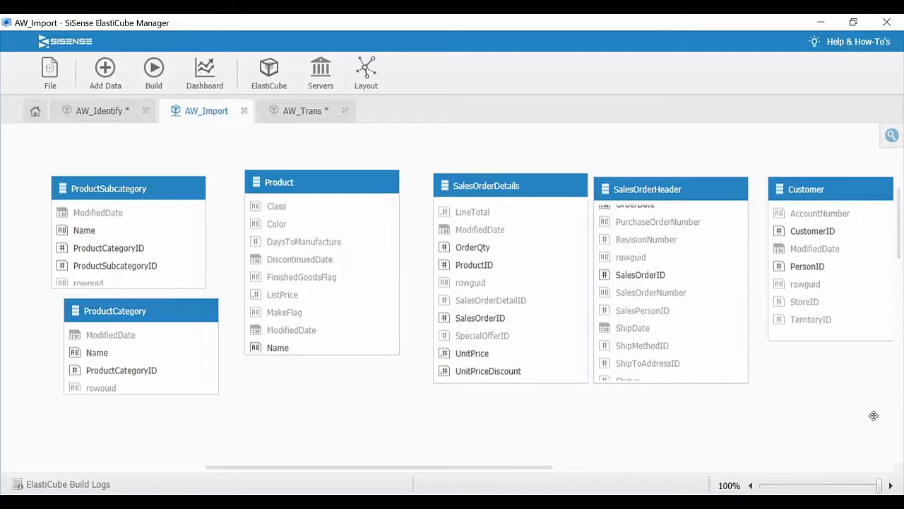
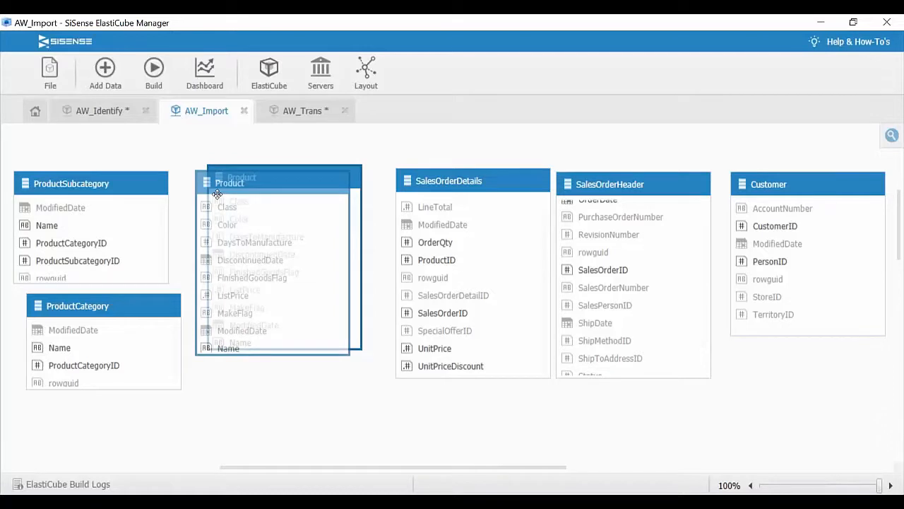
Step: Move the Product table against ProductSubcategory and ProductCategory, and group SalesOrderHeader with SalesOrderDetails so the two tables overlap slightly
left_click_drag(217, 194, 194, 237)
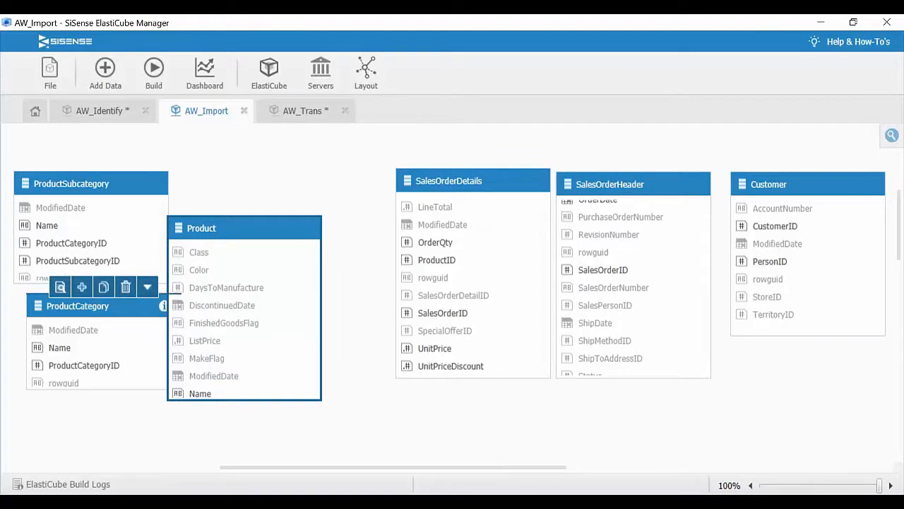
left_click(631, 187)
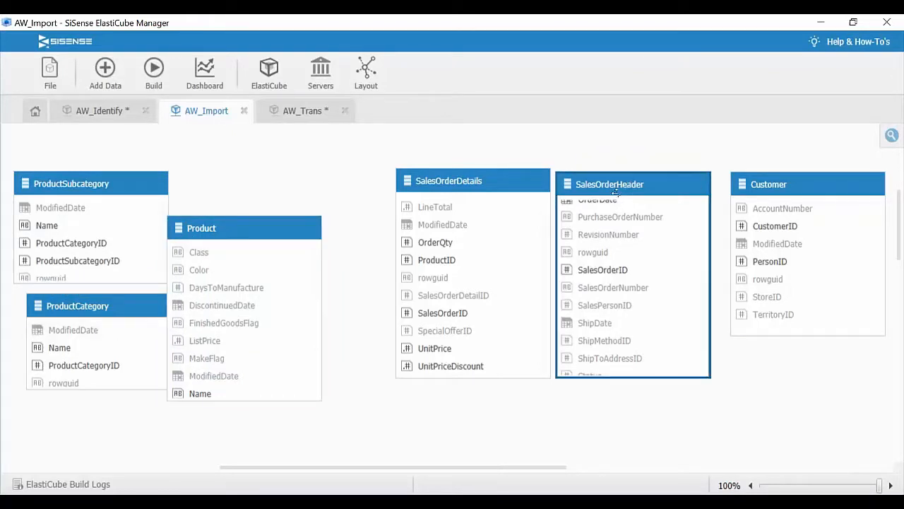
left_click_drag(617, 192, 537, 231)
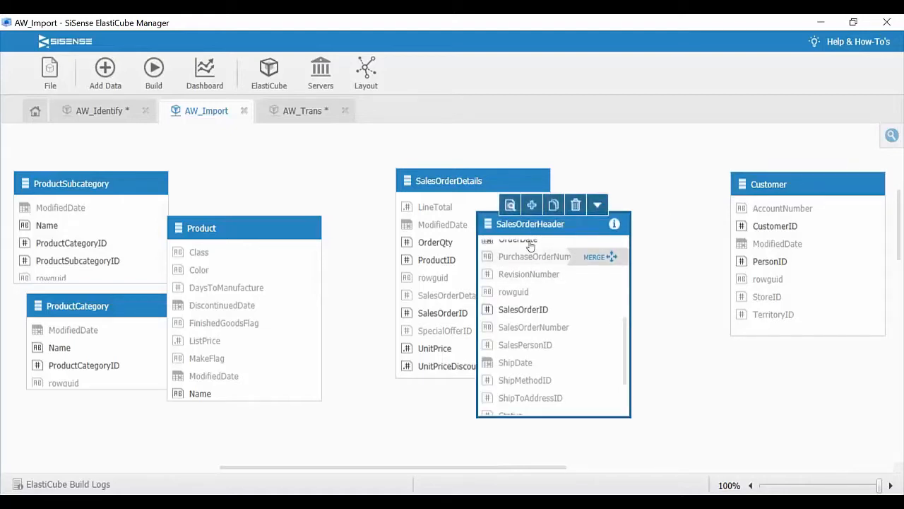
left_click_drag(548, 221, 569, 215)
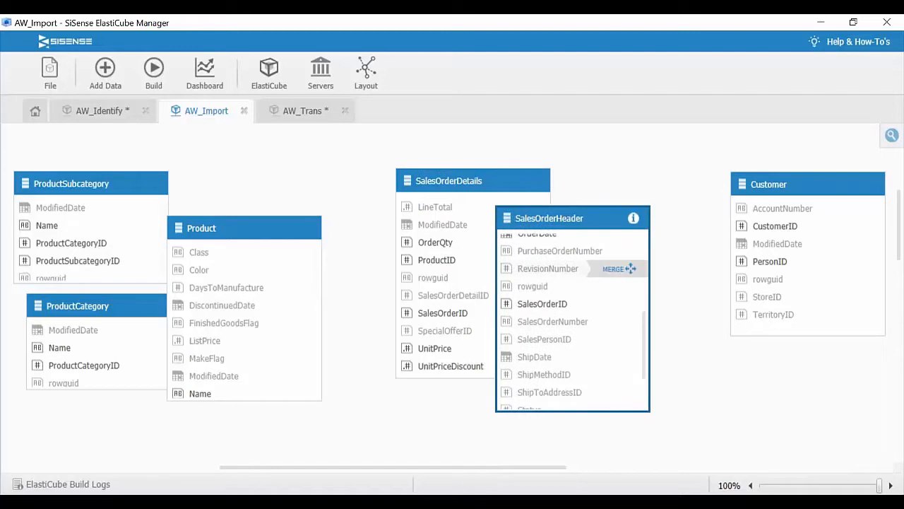
mouse_move(523, 271)
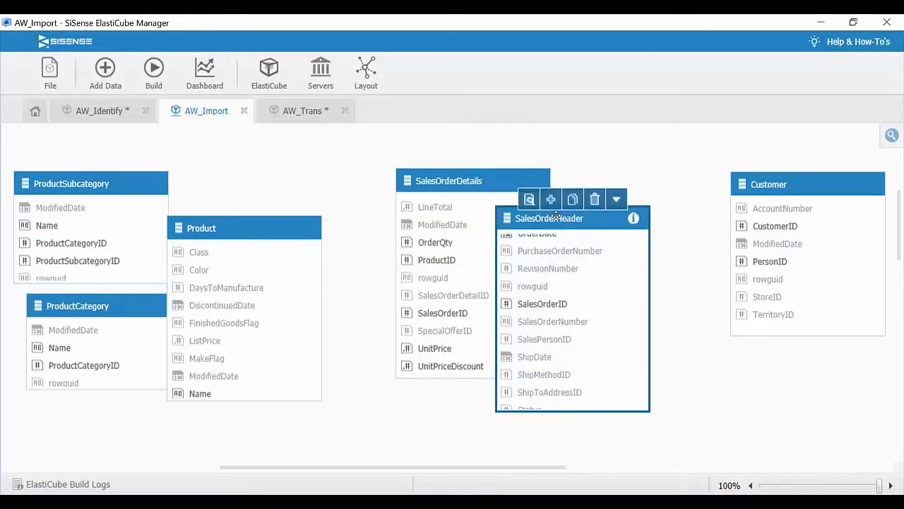
left_click_drag(556, 216, 579, 210)
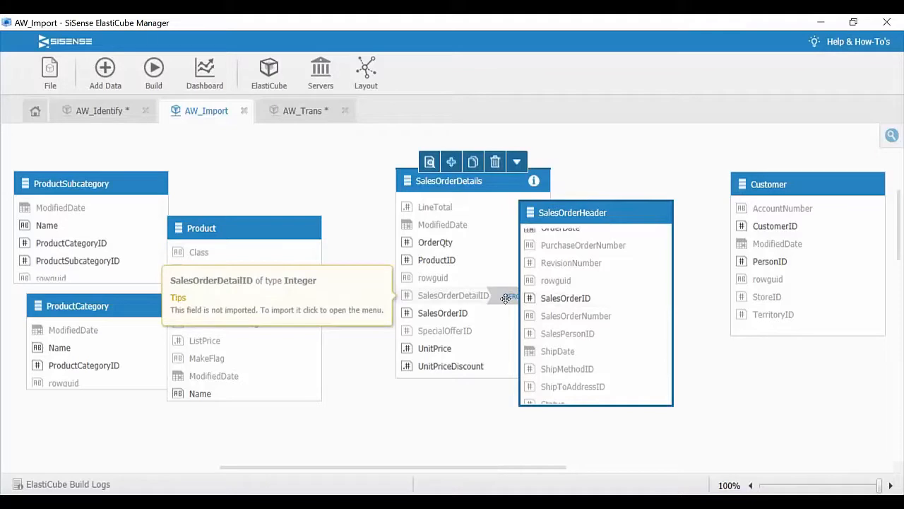
left_click(484, 183)
left_click_drag(484, 183, 463, 185)
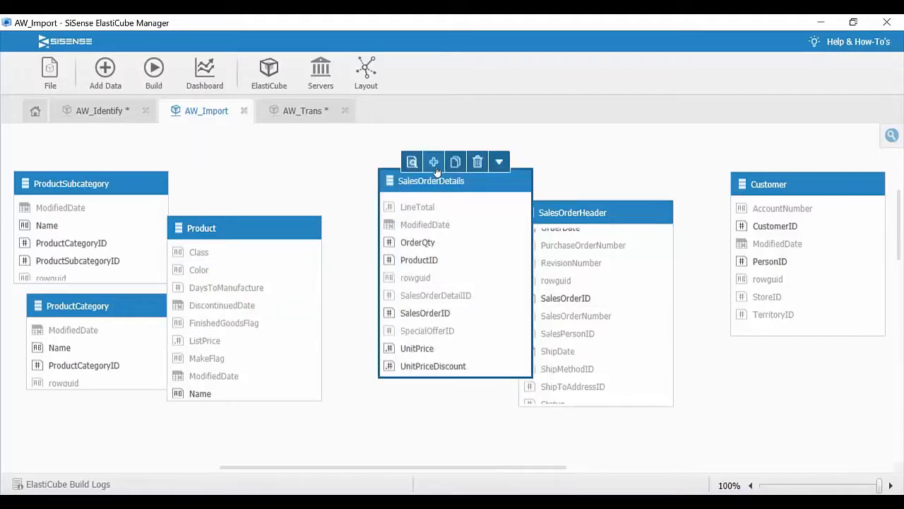
Step: Add a custom field named OrderDate to the SalesOrderDetails table and set its type to DateTime
left_click(435, 168)
left_click_drag(628, 287, 563, 287)
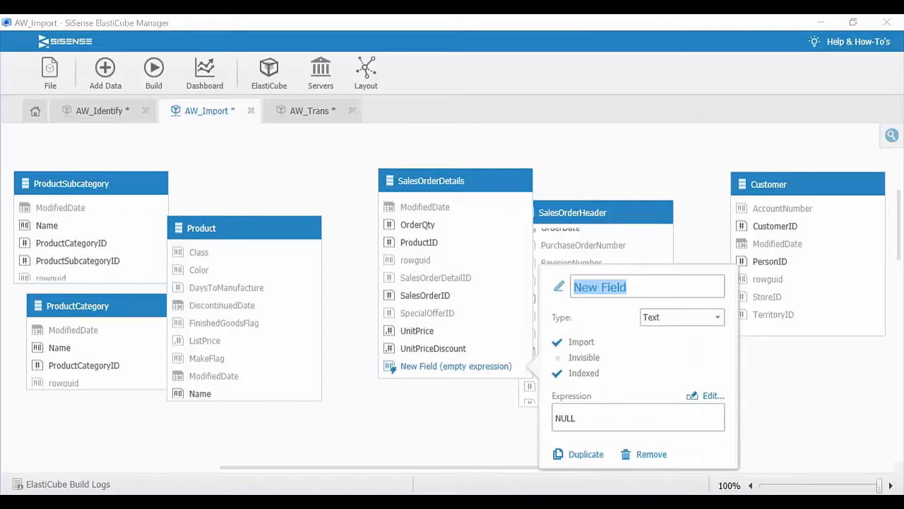
type("Order")
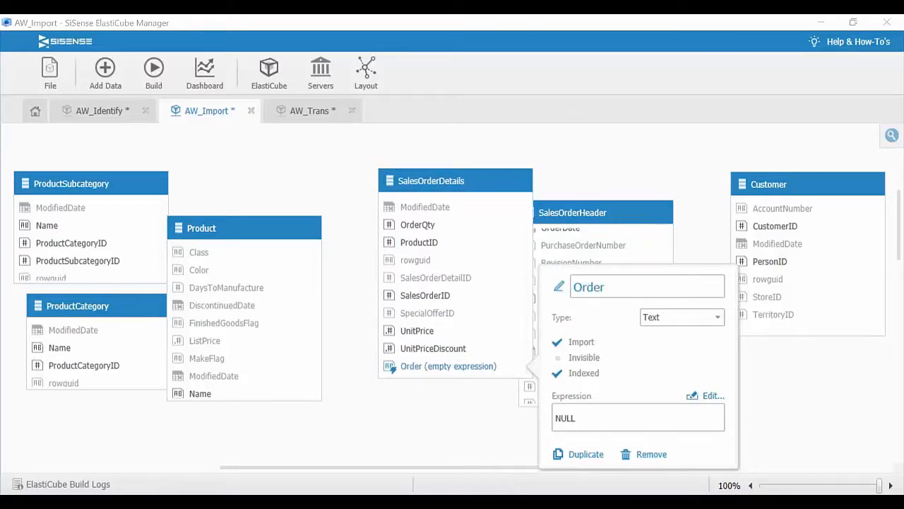
type("Dat")
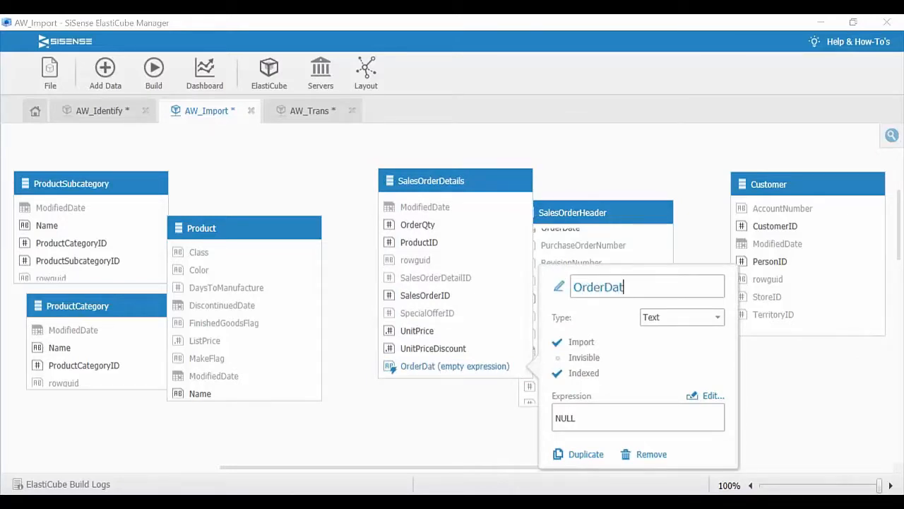
type("e")
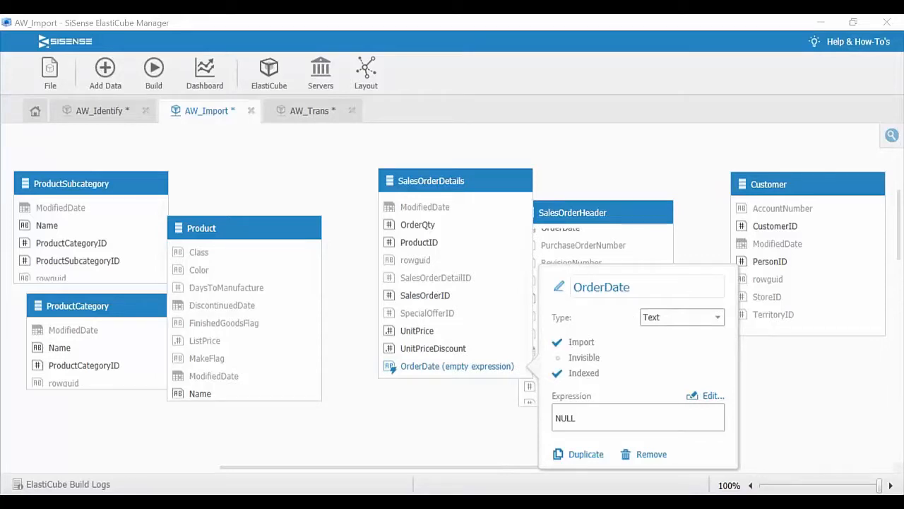
left_click(664, 322)
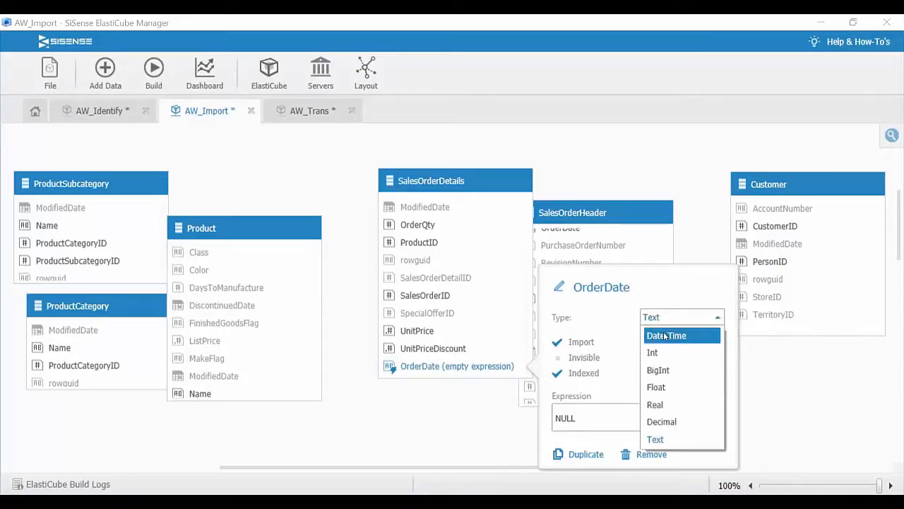
left_click(683, 334)
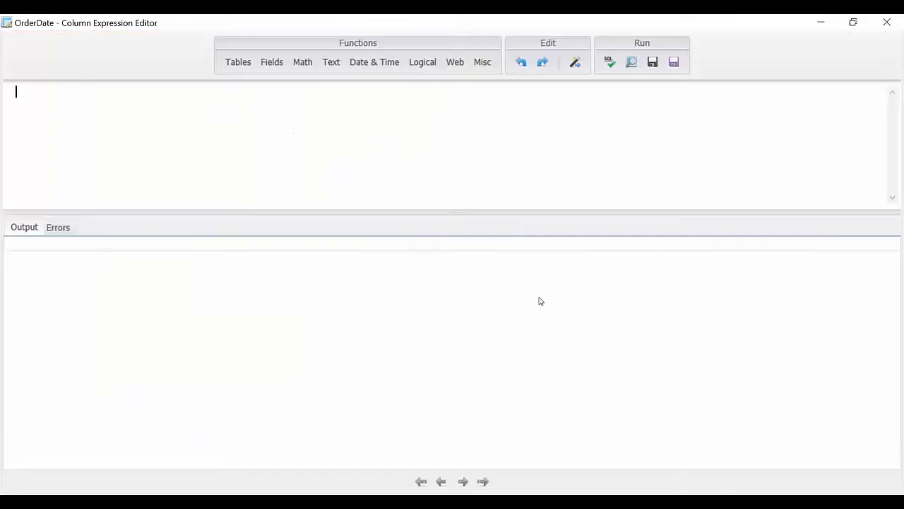
Step: Start the OrderDate field's expression with a lookup function using [SalesOrderHeader] as remote table and OrderDate as remote result column
type("lookup(")
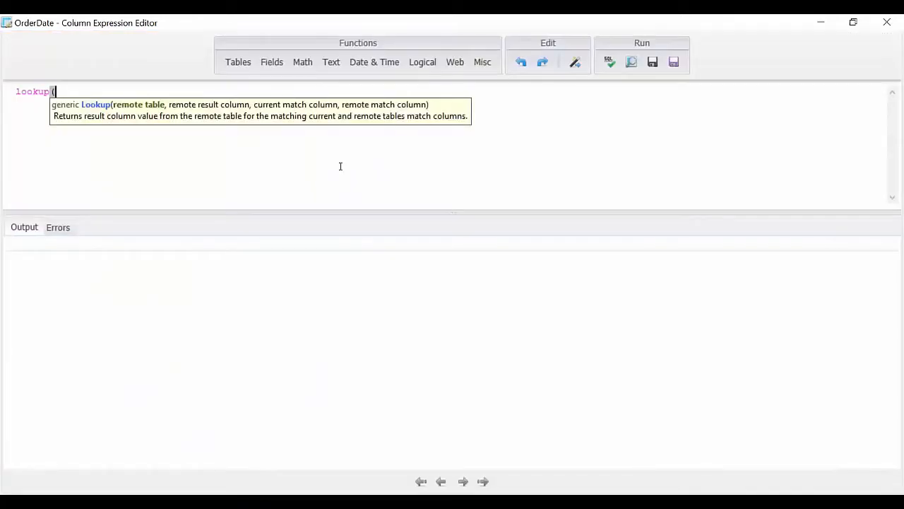
left_click(268, 68)
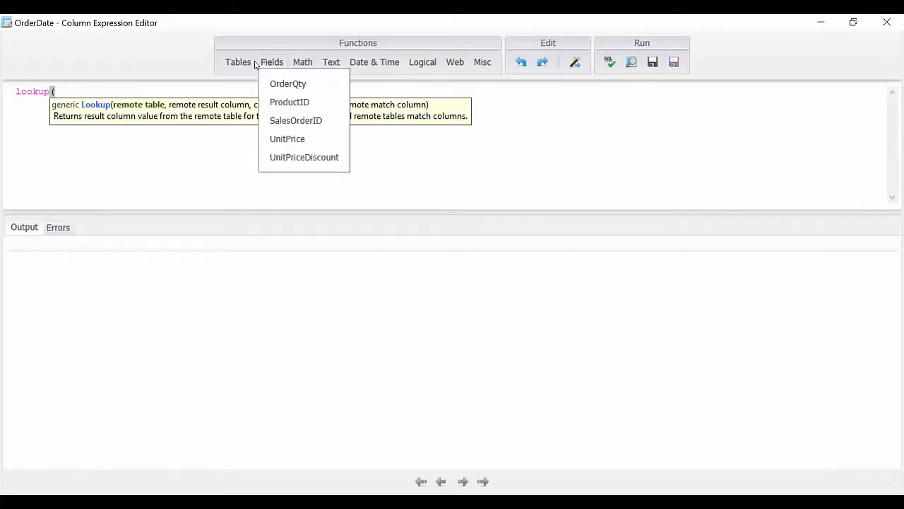
left_click(251, 65)
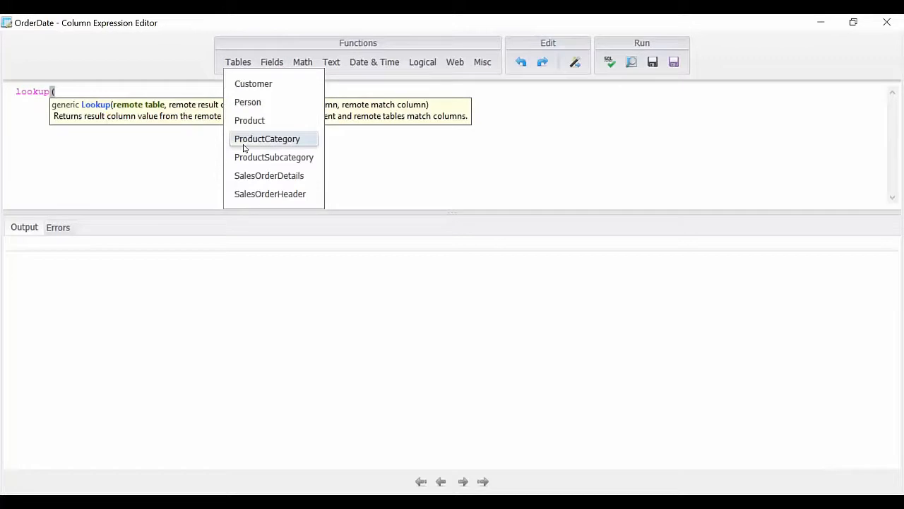
left_click(256, 195)
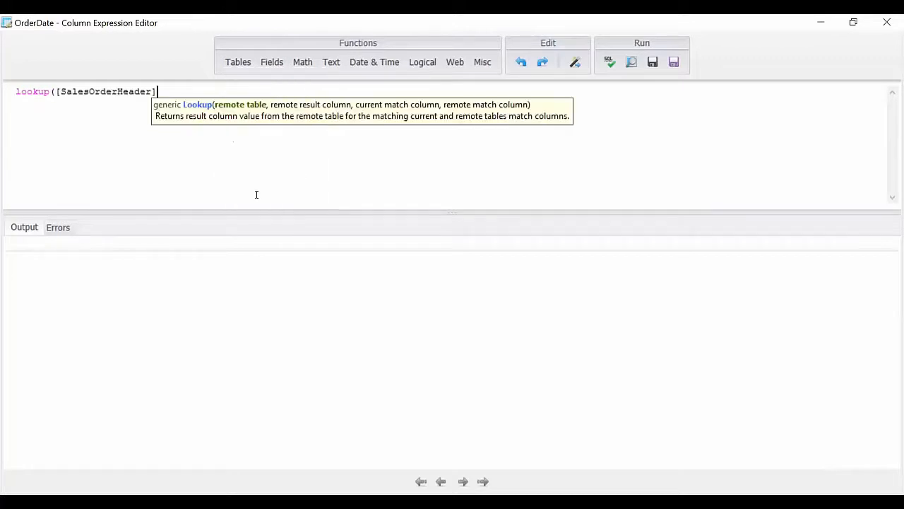
type(",O")
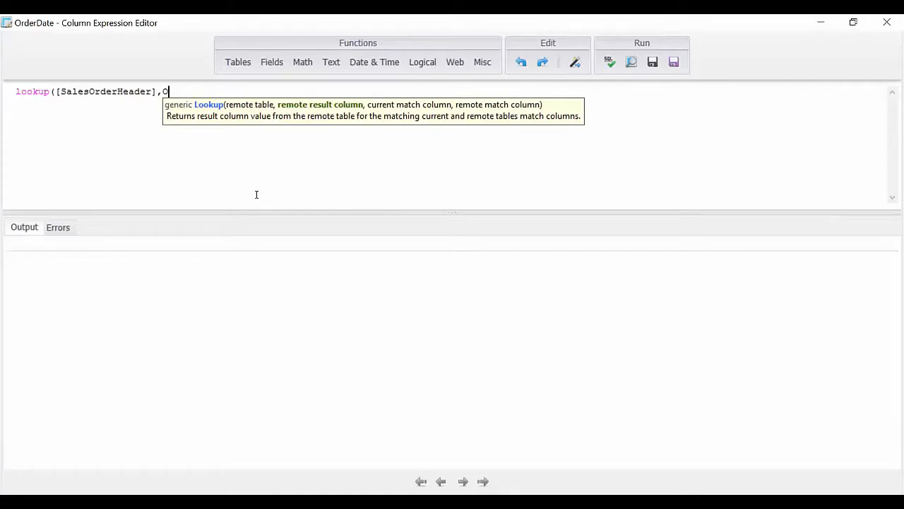
type("rde")
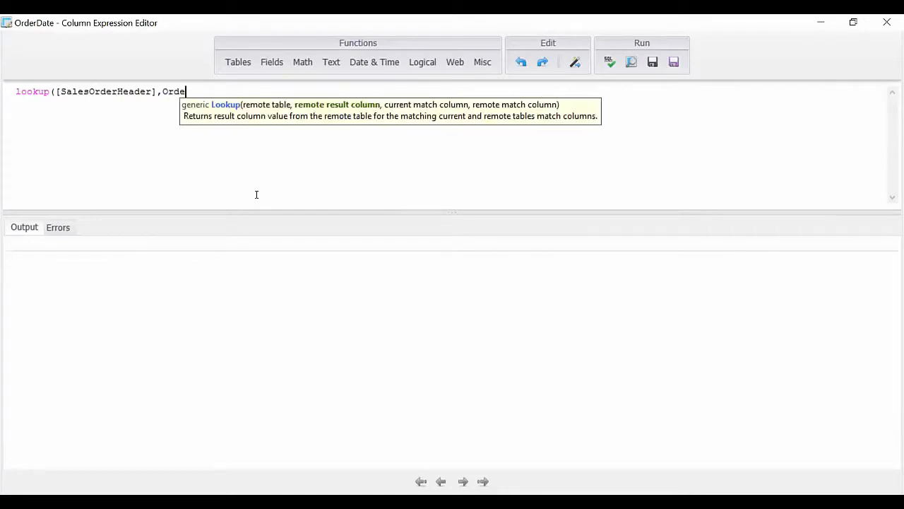
type("rDate.")
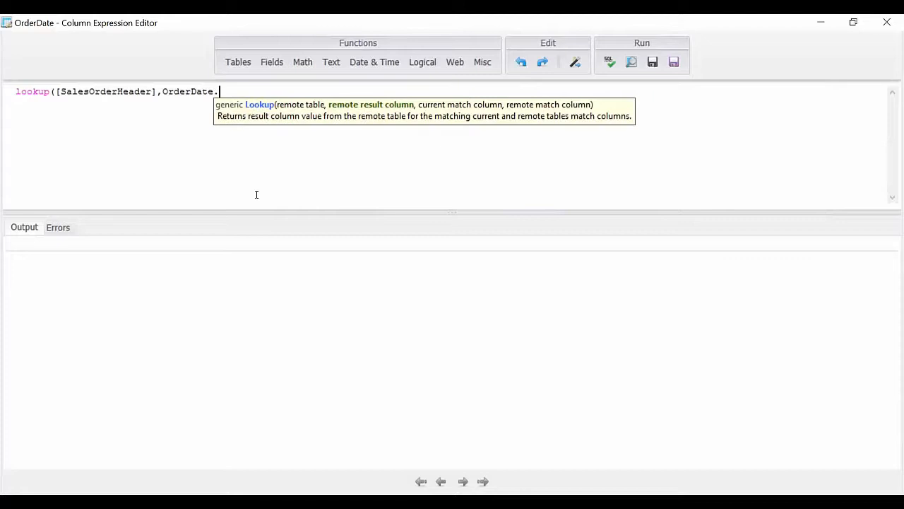
key("BackSpace")
type(",")
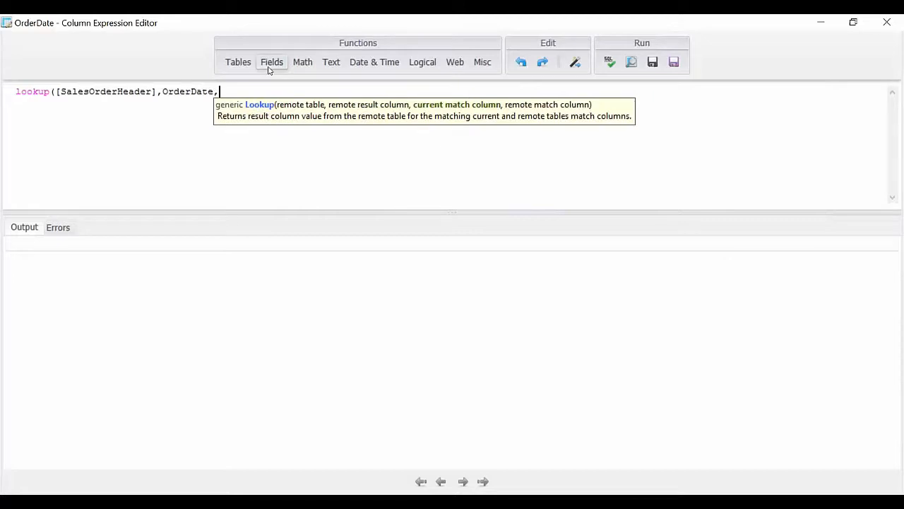
Step: Complete the lookup with [SalesOrderID] as current match column and SalesOrderID as remote match column, then validate and save the expression
left_click(272, 62)
left_click(303, 119)
left_click(337, 100)
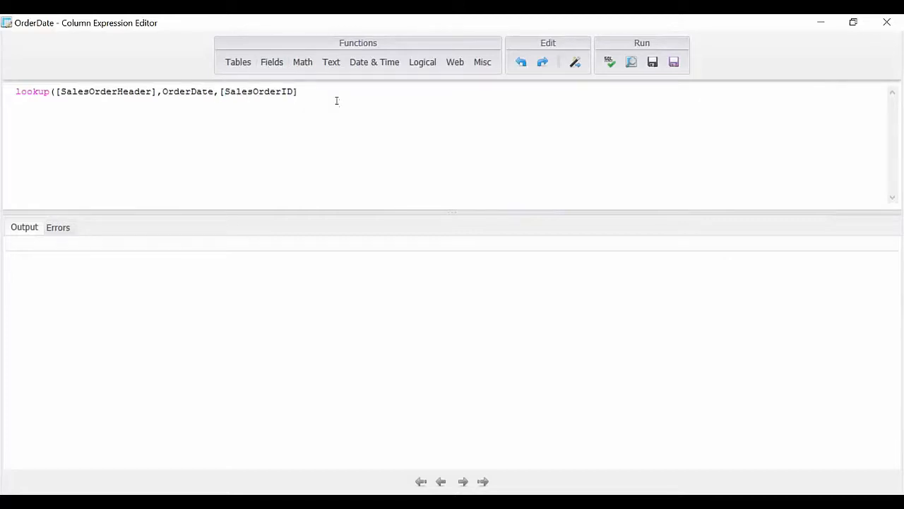
type("SalesOrderID")
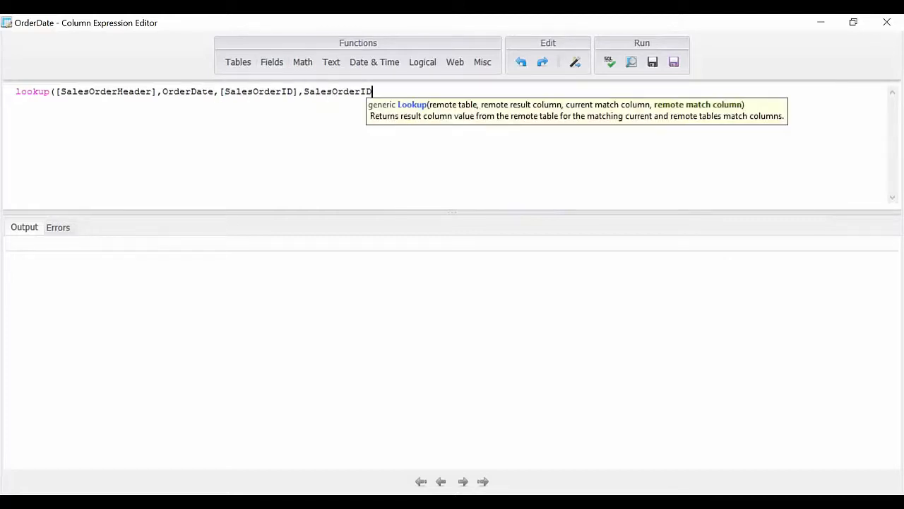
type(")")
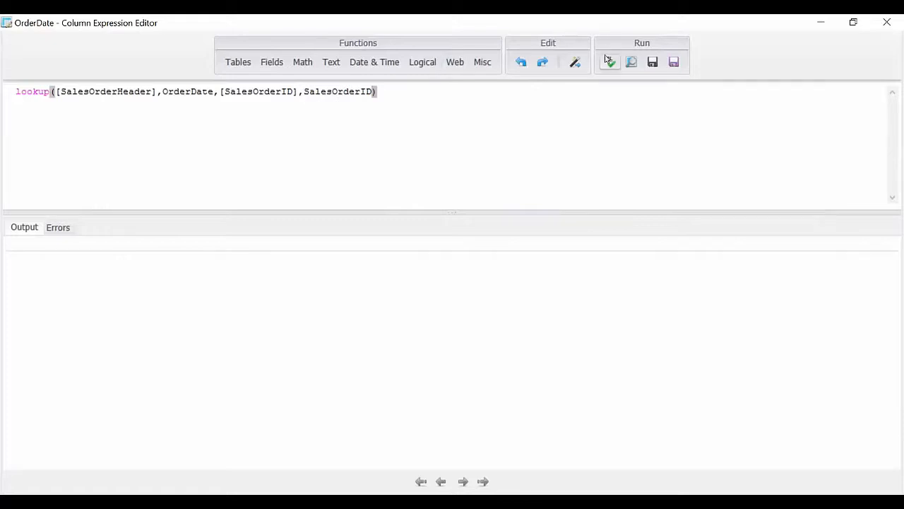
left_click(607, 62)
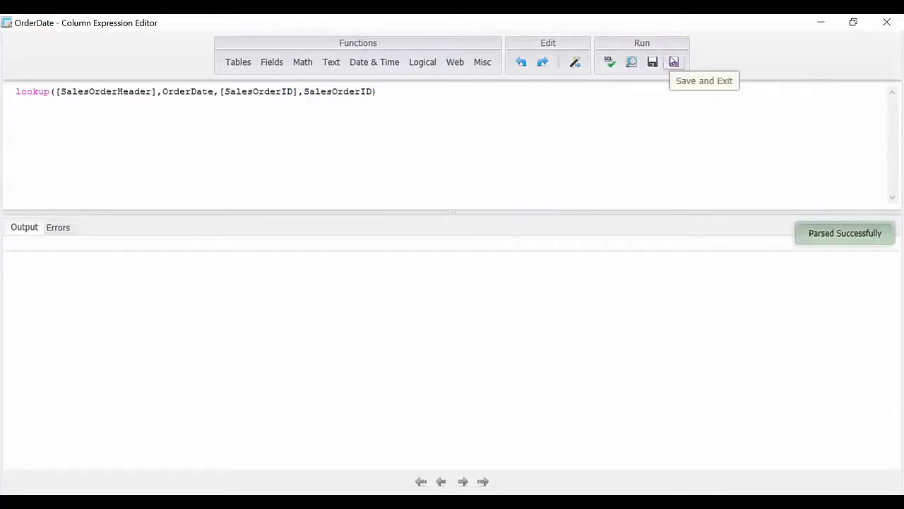
left_click(673, 62)
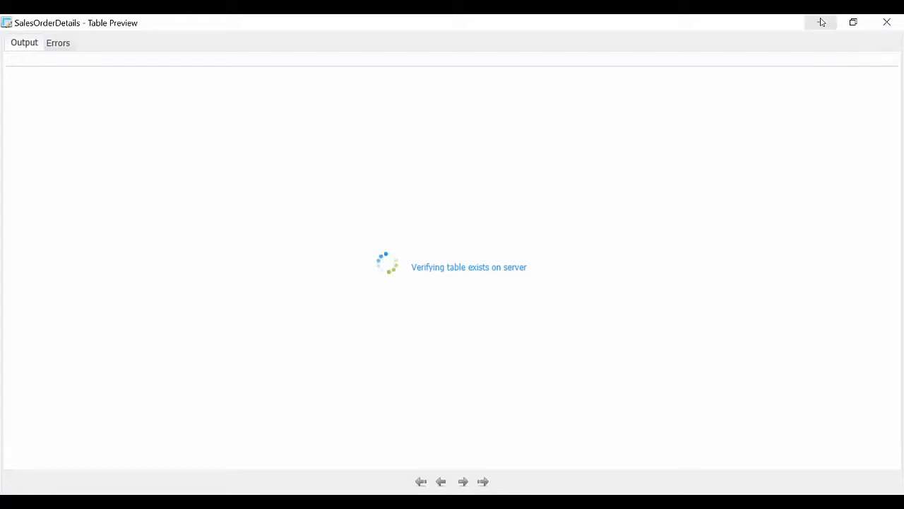
Step: Examine the OrderDate column in the SalesOrderDetails table preview and close the preview
mouse_move(509, 503)
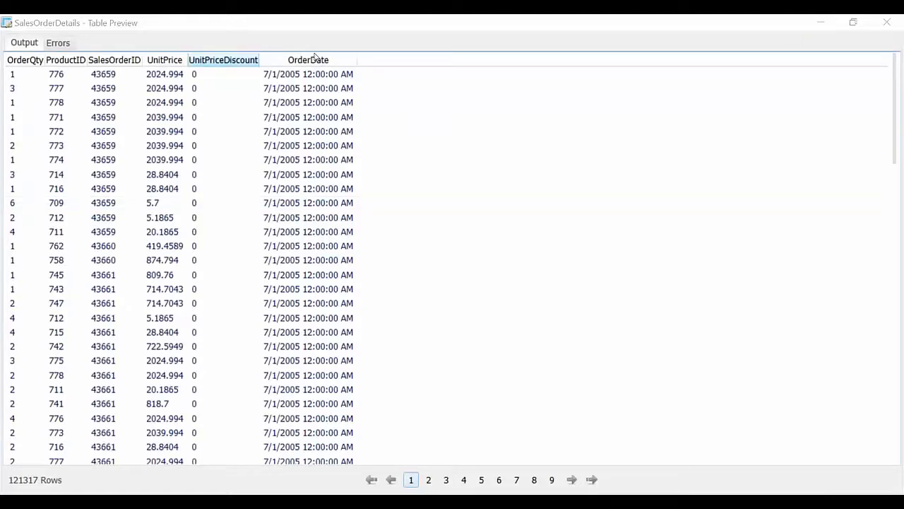
left_click(887, 23)
mouse_move(614, 212)
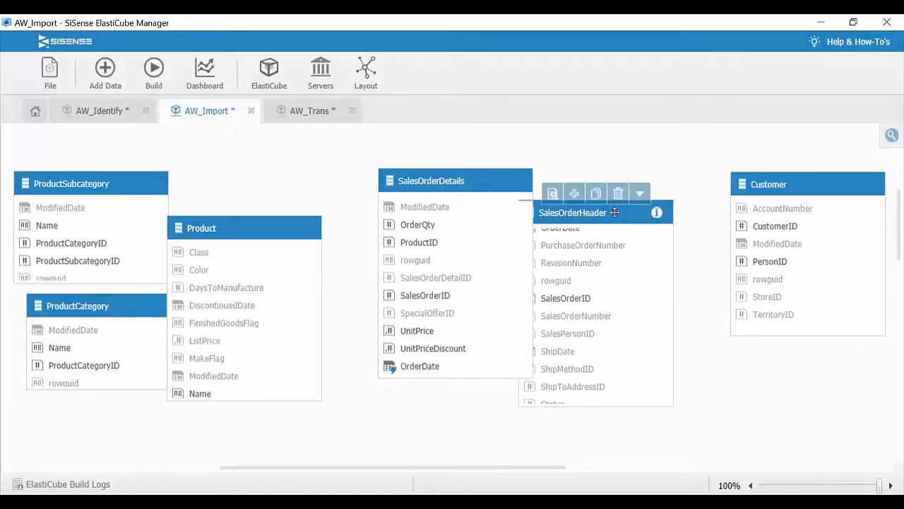
Step: Move the SalesOrderHeader table slightly away from SalesOrderDetails and look through its field list
left_click_drag(615, 211, 627, 206)
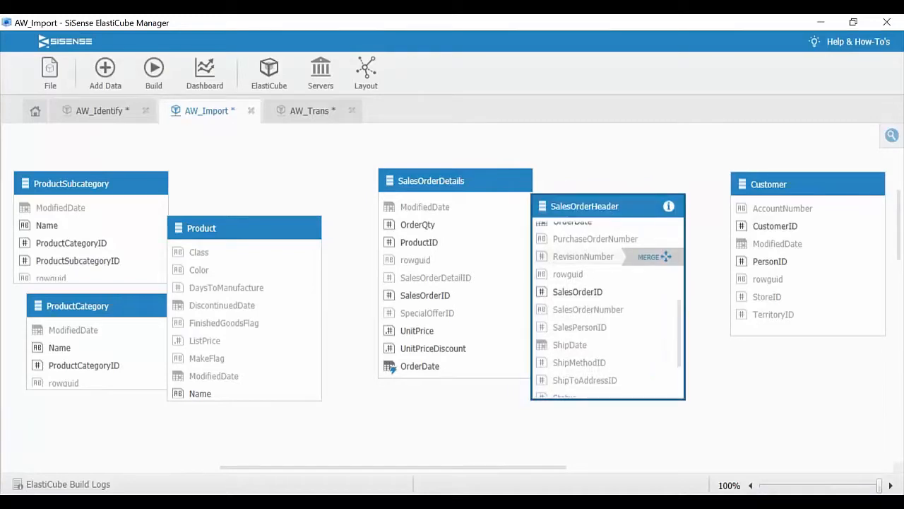
scroll(628, 282, "up", 1)
scroll(628, 283, "up", 3)
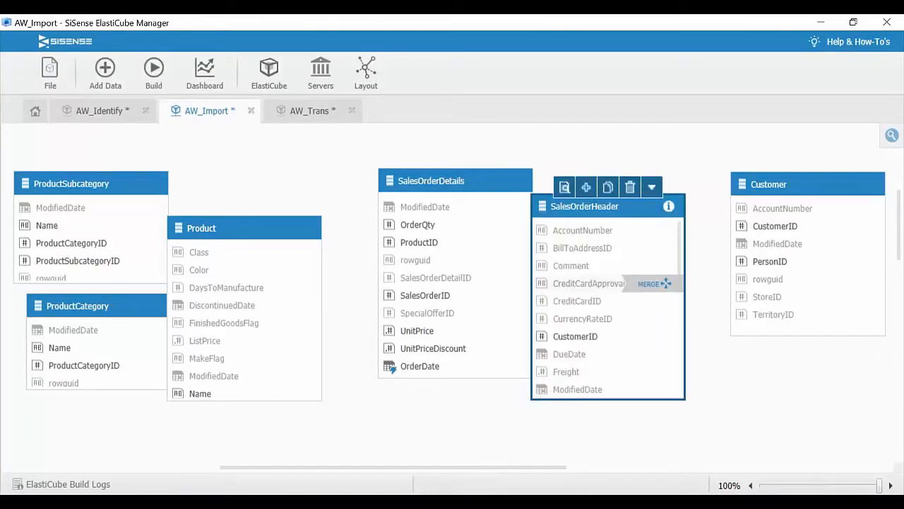
scroll(622, 272, "down", 2)
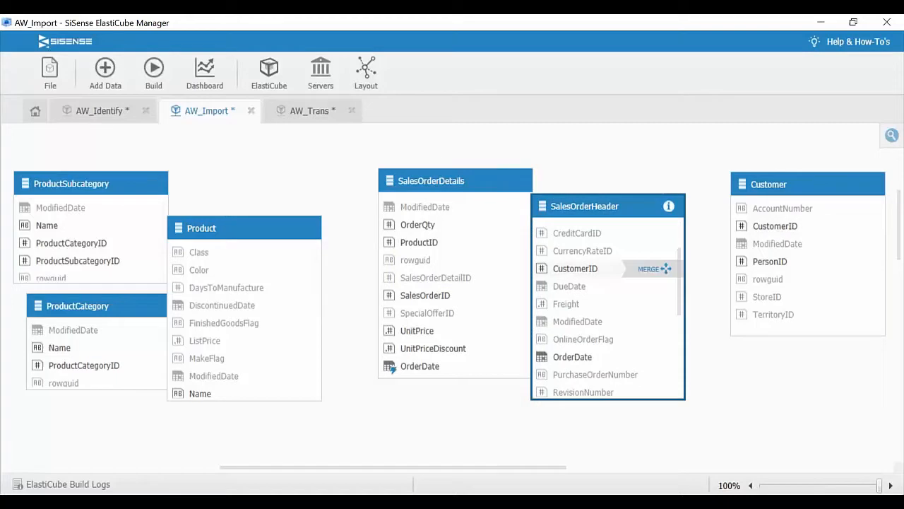
Step: Duplicate the OrderDate field in SalesOrderDetails, set the copy's type to Int and rename it CustomerID
left_click(415, 366)
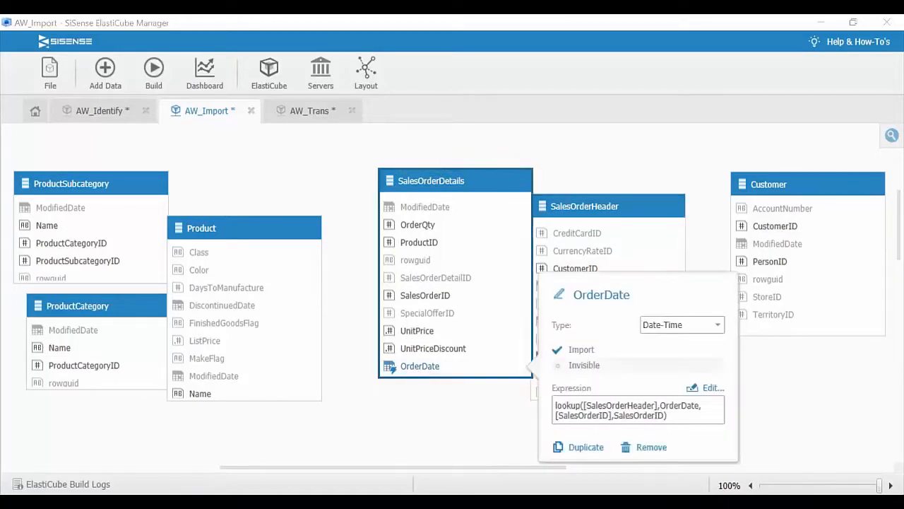
left_click(586, 447)
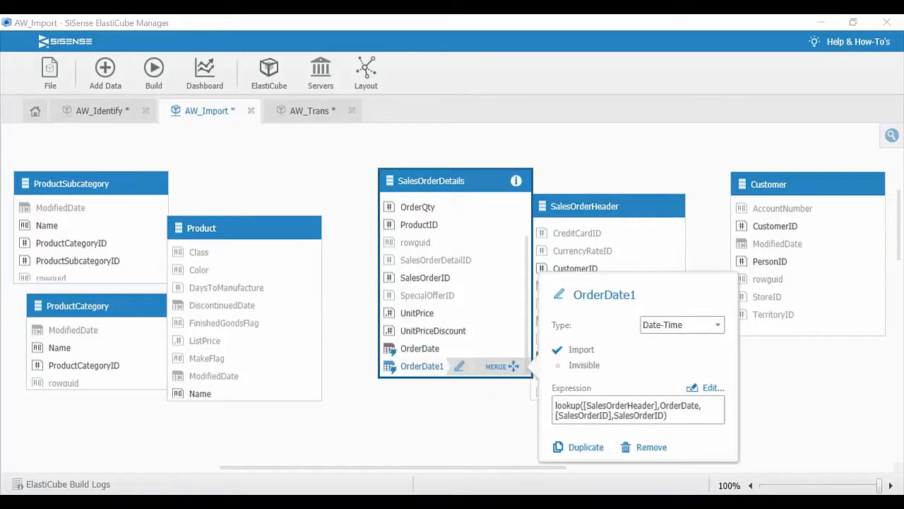
left_click(683, 326)
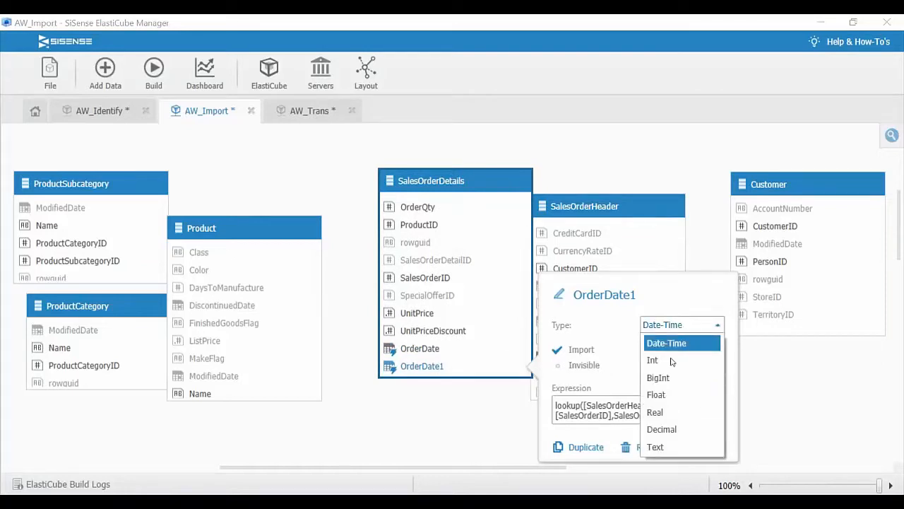
left_click(670, 363)
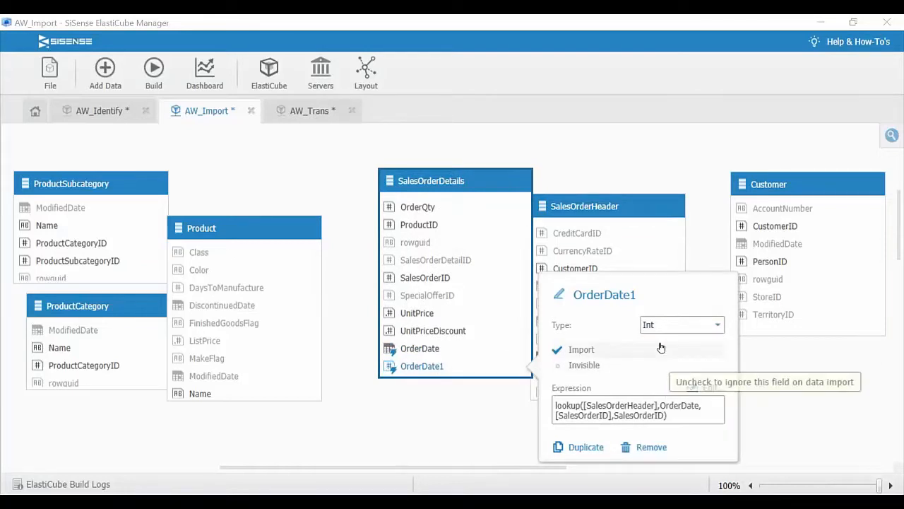
left_click_drag(574, 294, 670, 294)
type("Cust")
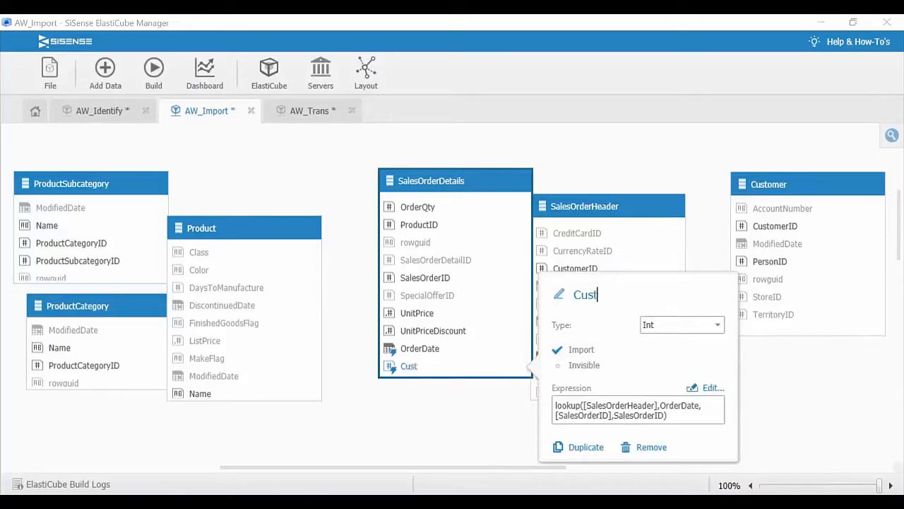
type("o,")
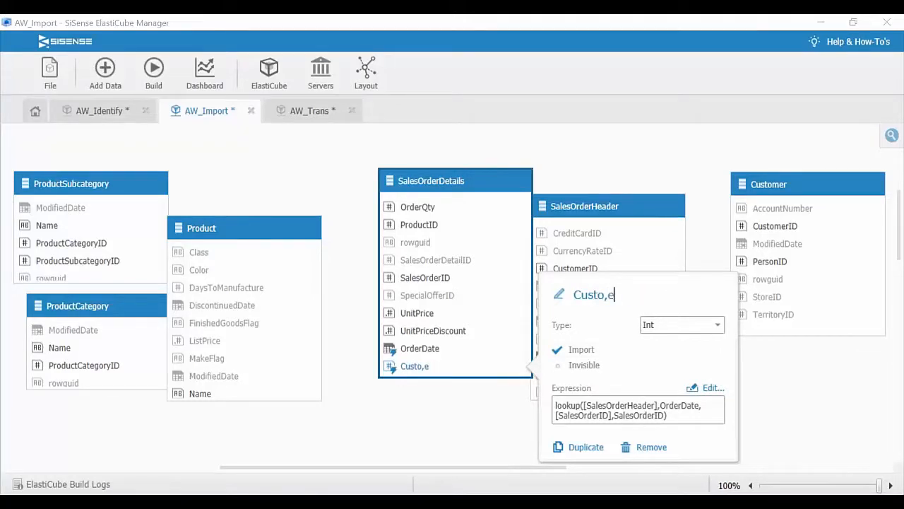
key("BackSpace")
type("merID")
Step: Change the remote result column in the new CustomerID field's lookup expression to CustomerID, then validate and save the expression
left_click(713, 387)
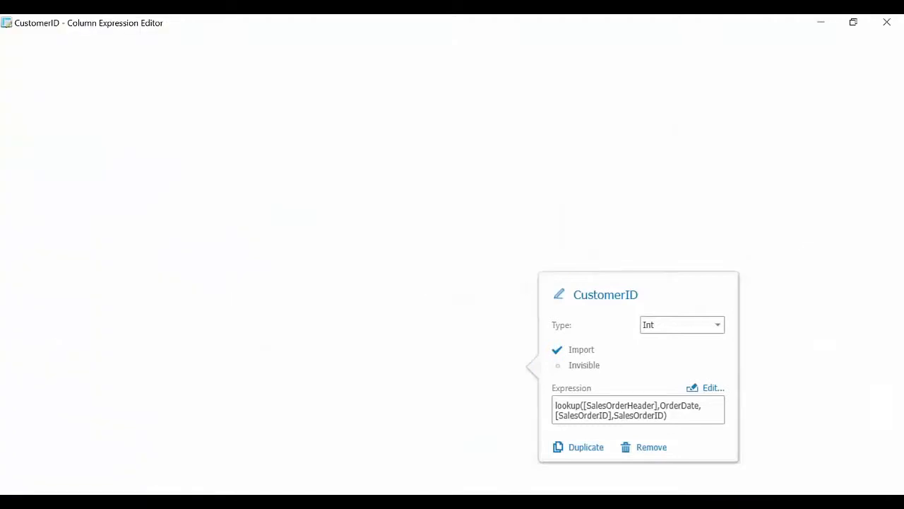
double_click(188, 91)
type("Cu")
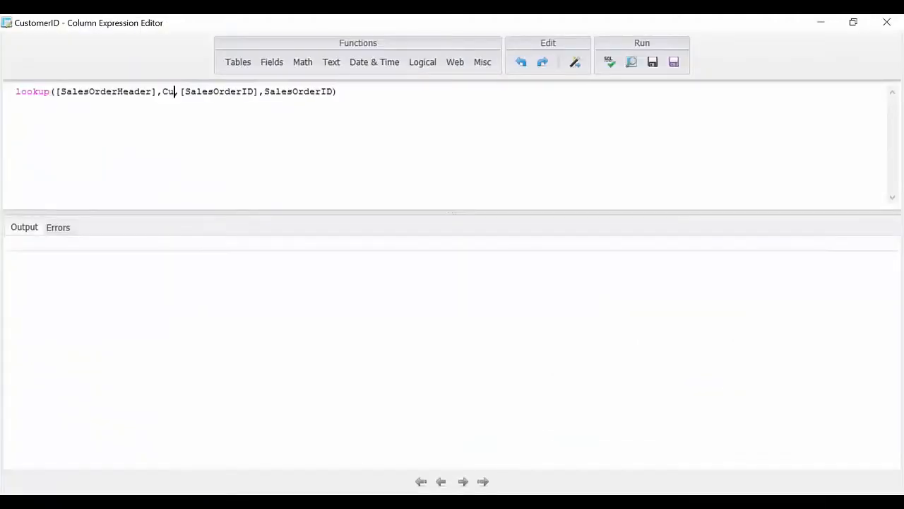
type("stomerID")
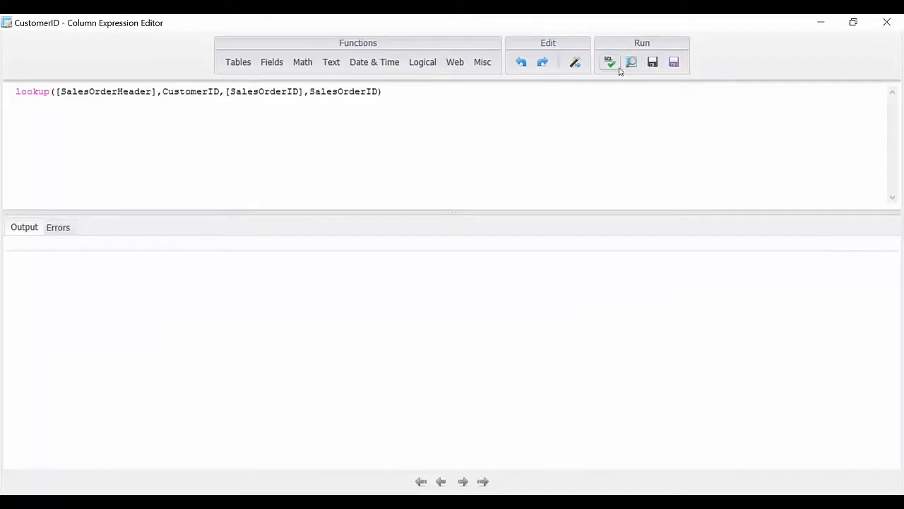
left_click(614, 65)
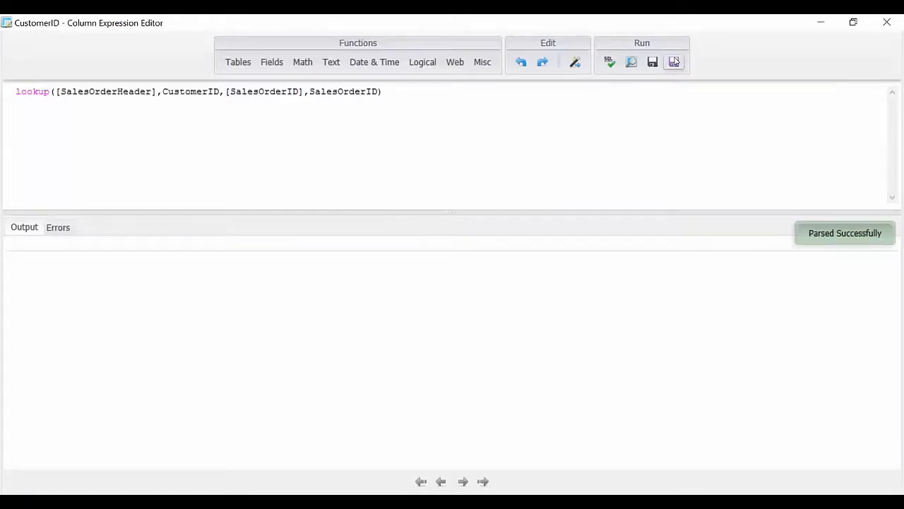
left_click(674, 62)
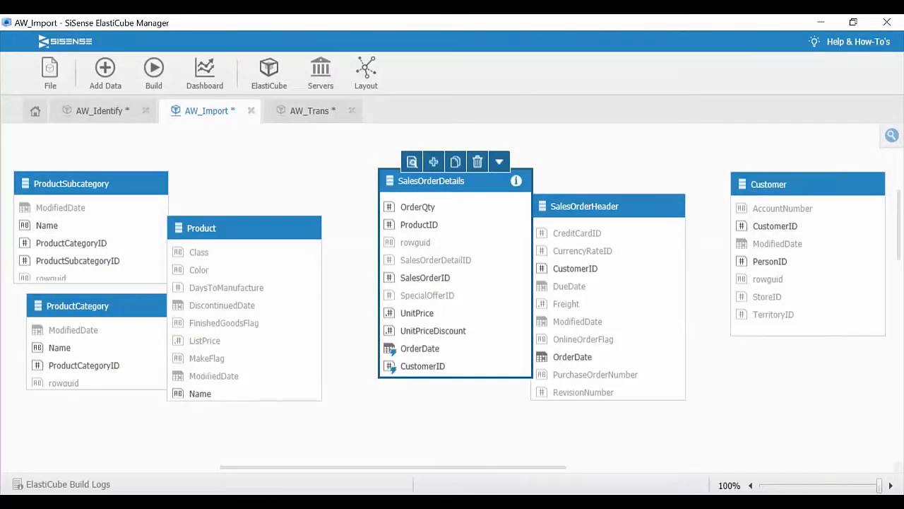
Step: Move the SalesOrderHeader table clear of SalesOrderDetails so that the two tables stand side by side
left_click(612, 205)
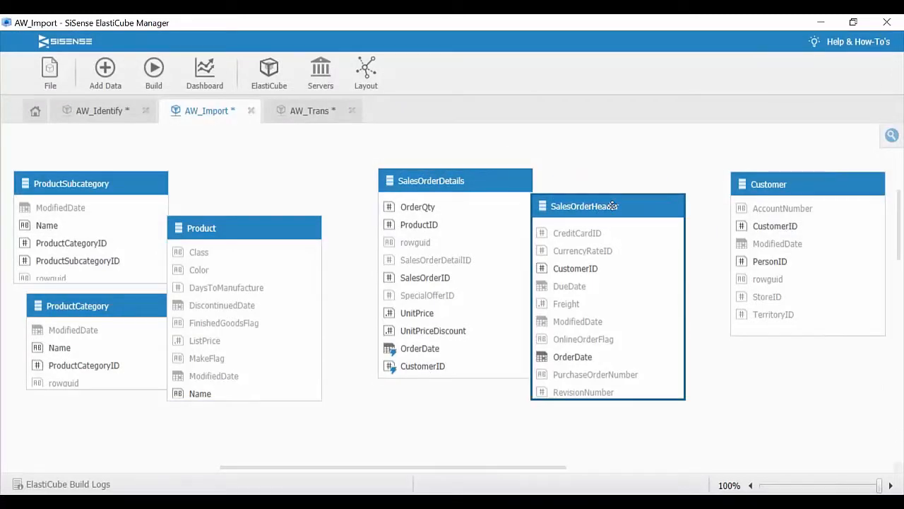
left_click_drag(612, 205, 622, 197)
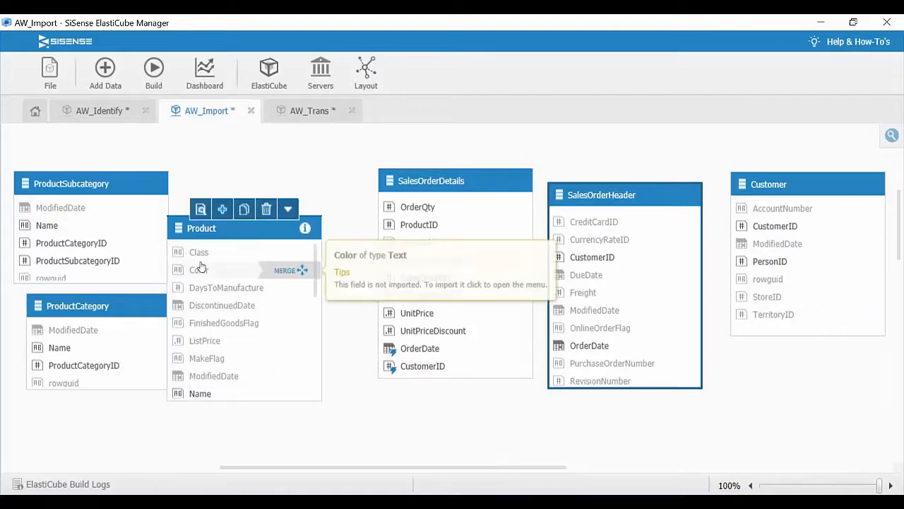
left_click(91, 311)
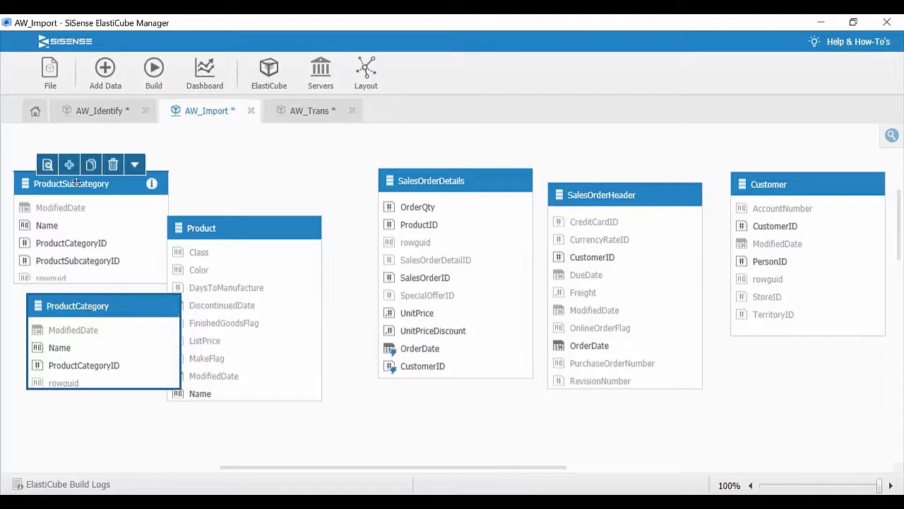
left_click(221, 230)
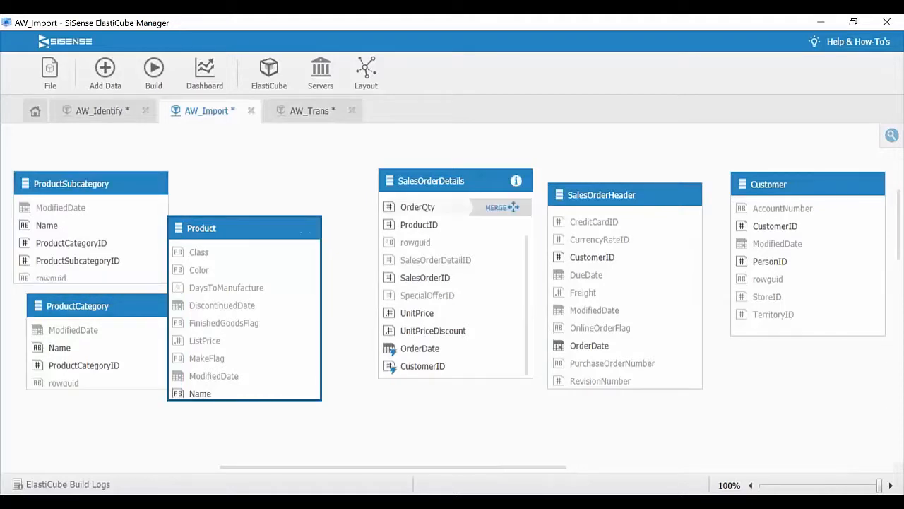
Step: Turn off the Visible setting of the SalesOrderHeader table to hide it from the data browser
left_click(598, 198)
left_click(669, 176)
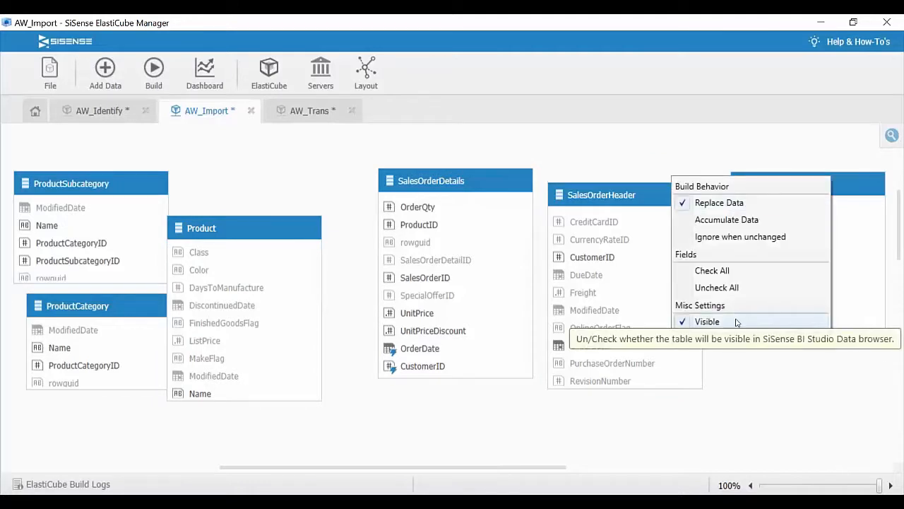
left_click(646, 350)
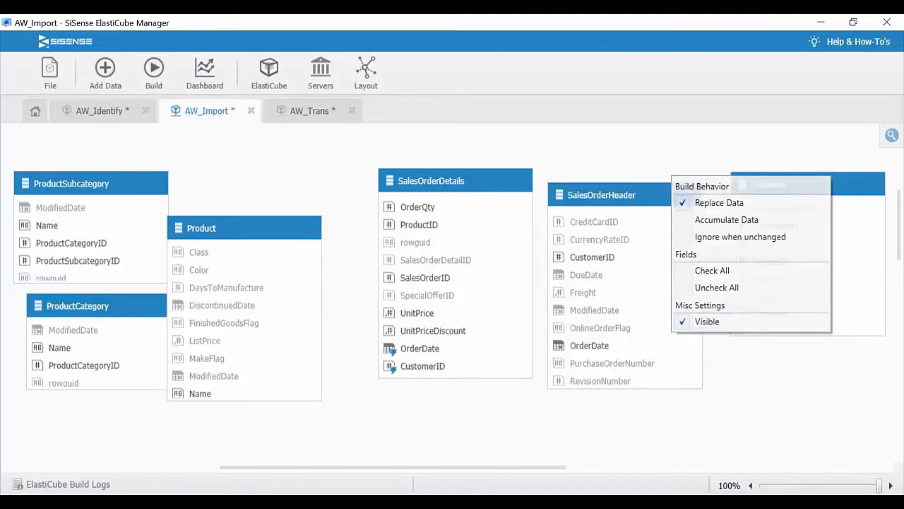
mouse_move(487, 295)
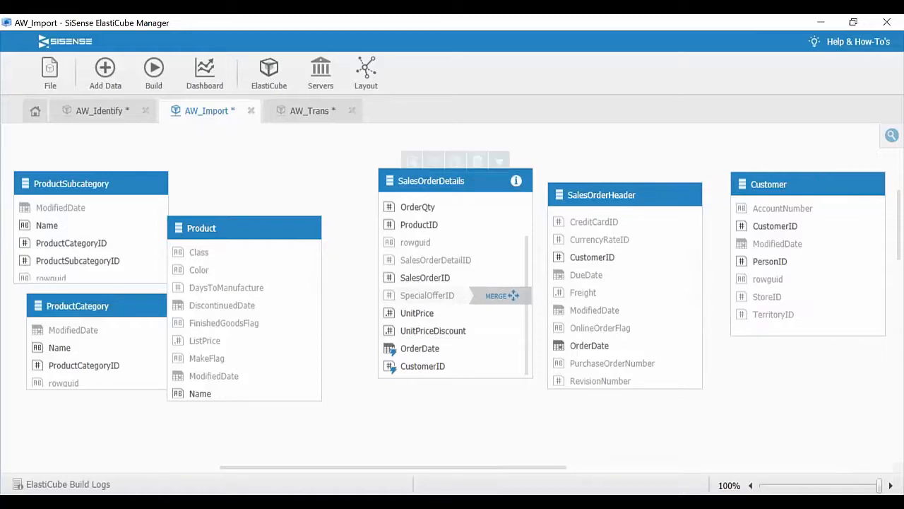
mouse_move(616, 185)
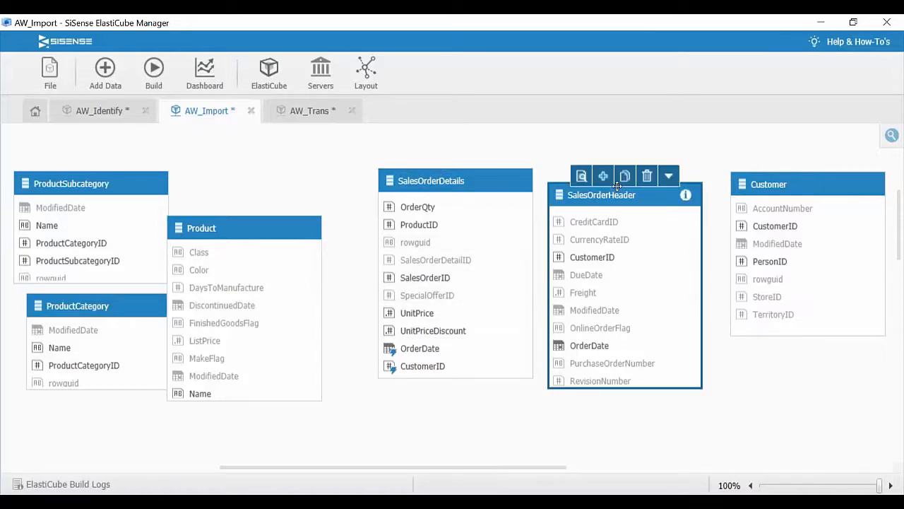
left_click(668, 176)
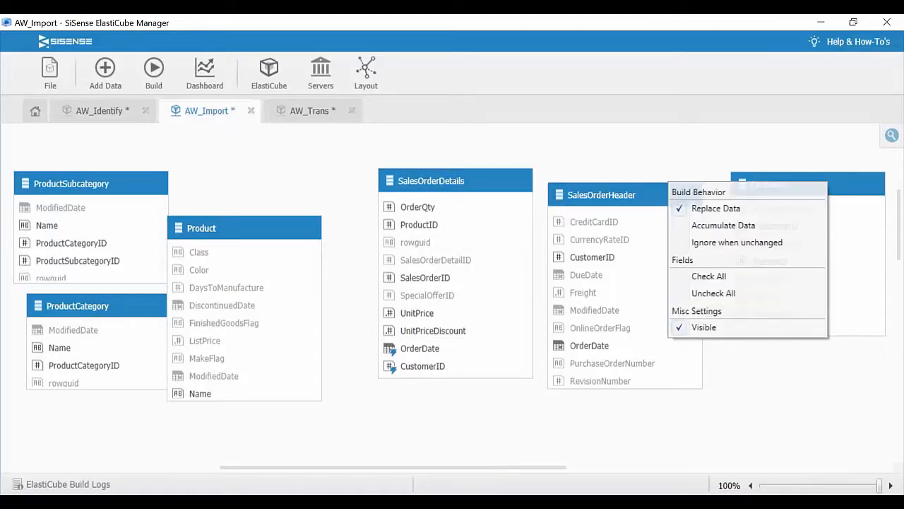
left_click(694, 326)
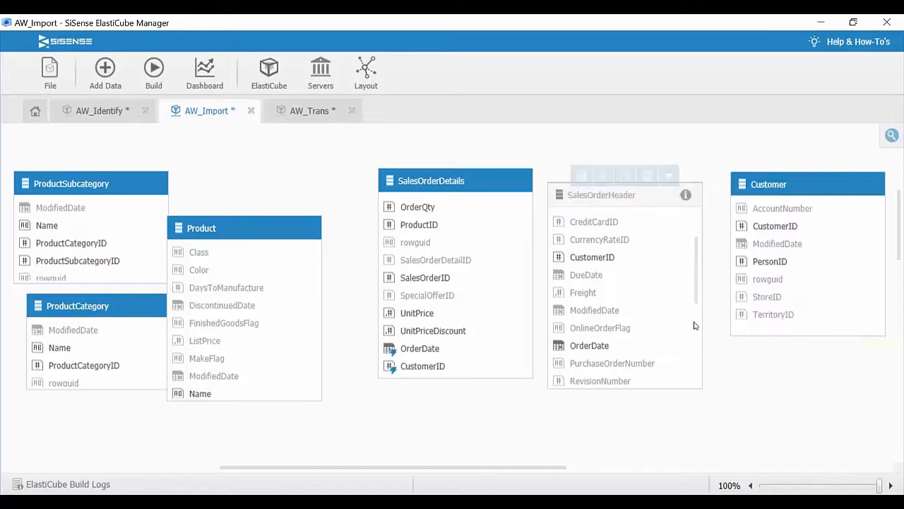
Step: Rename the SalesOrderDetails table as fact_Sales
left_click(455, 179)
type("fact_")
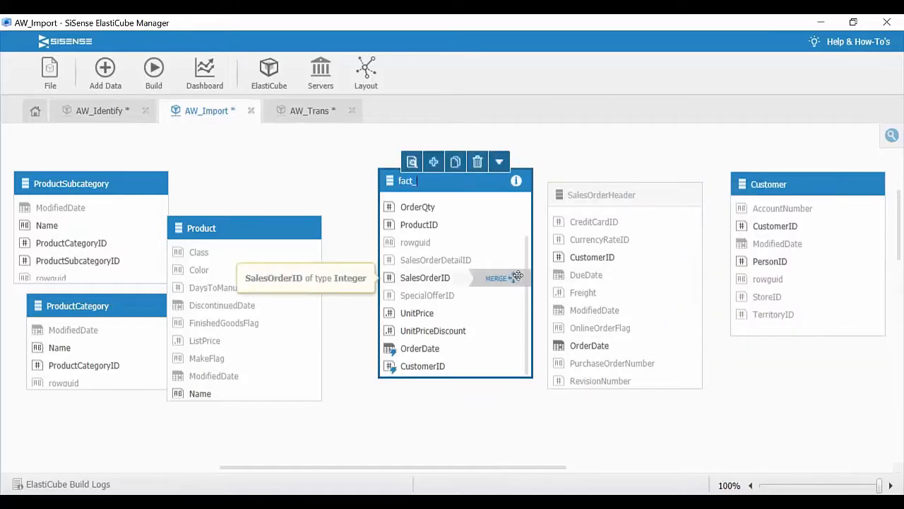
type("Sales")
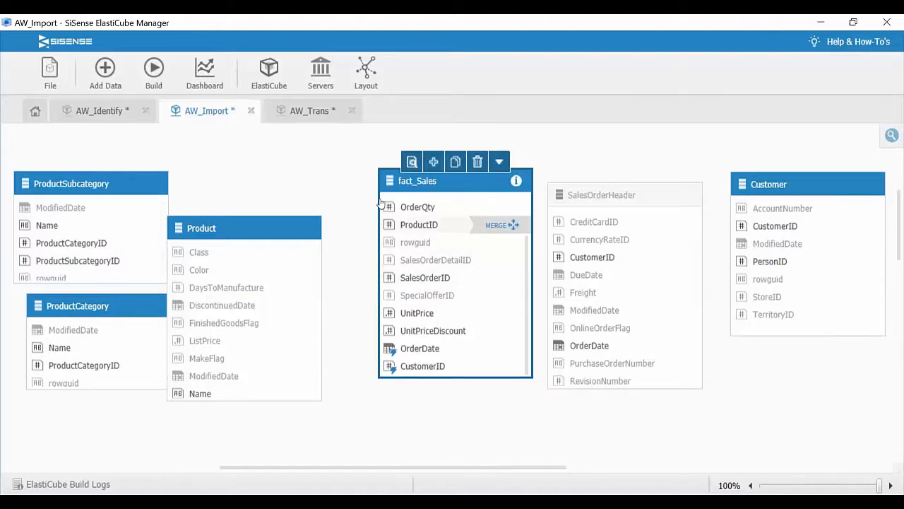
key("Return")
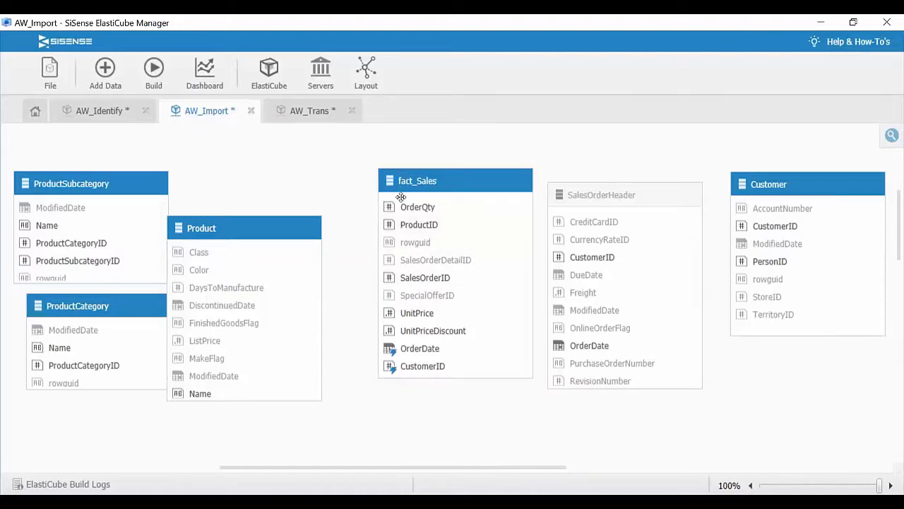
left_click(437, 183)
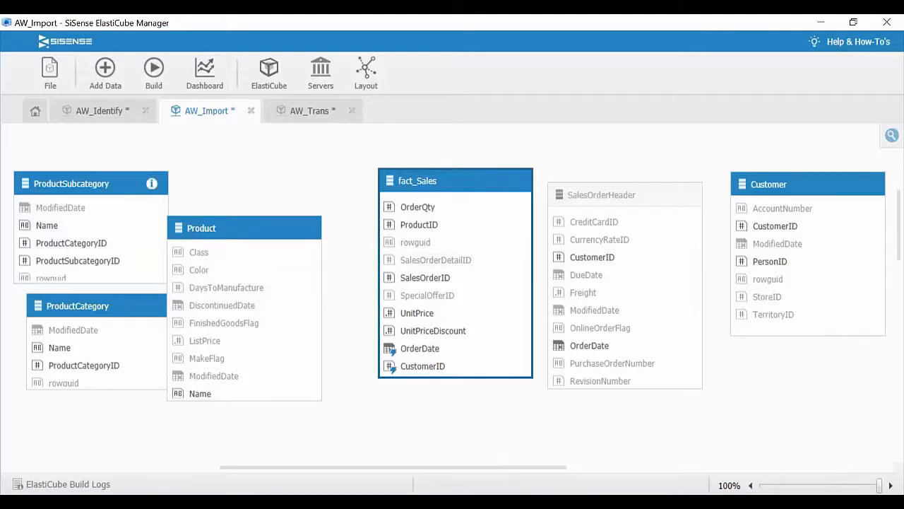
Step: Add the prefix dim_ to the Product table's name so that it reads dim_Product
left_click(188, 227)
type("dim")
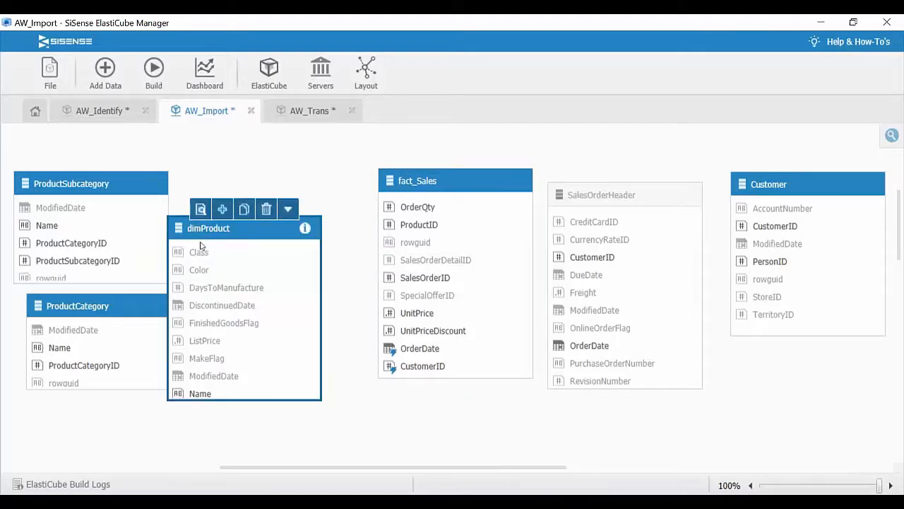
type("_")
left_click(225, 168)
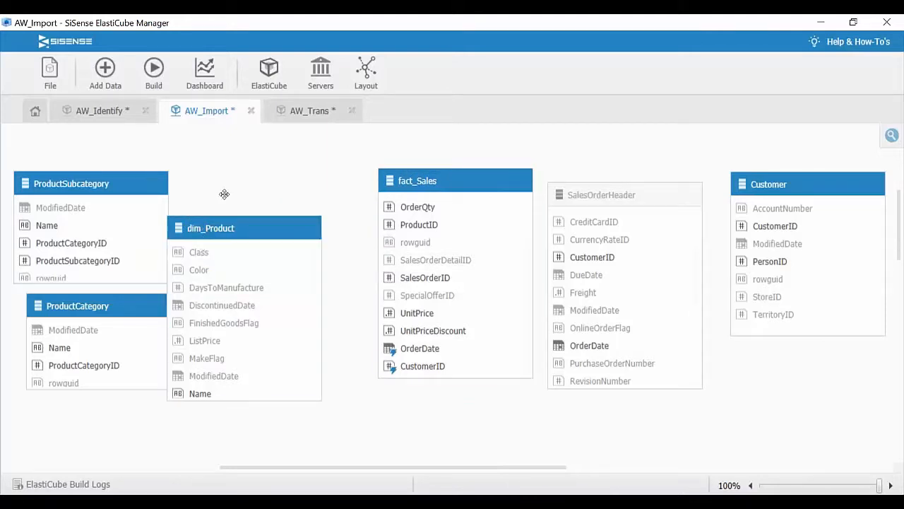
left_click(233, 228)
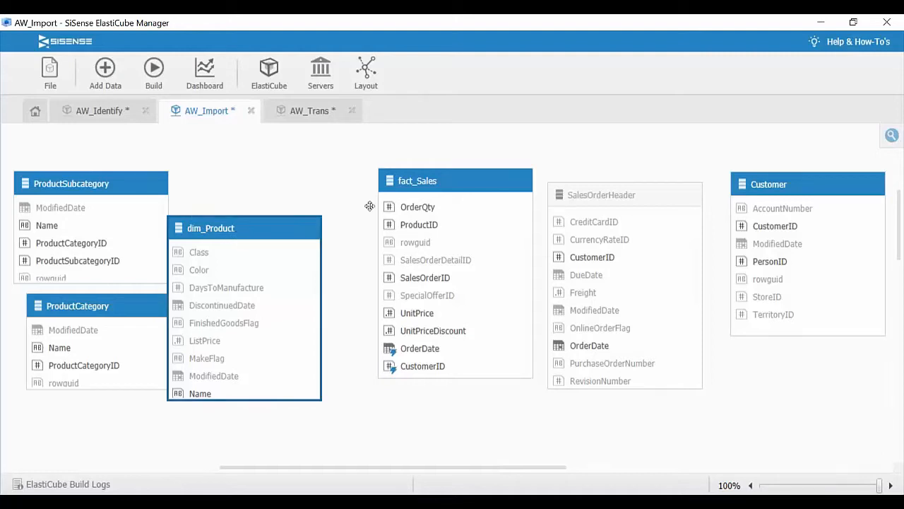
Step: Add a custom field named Net_Revenue to the fact_Sales table and set its type to Float
left_click(415, 184)
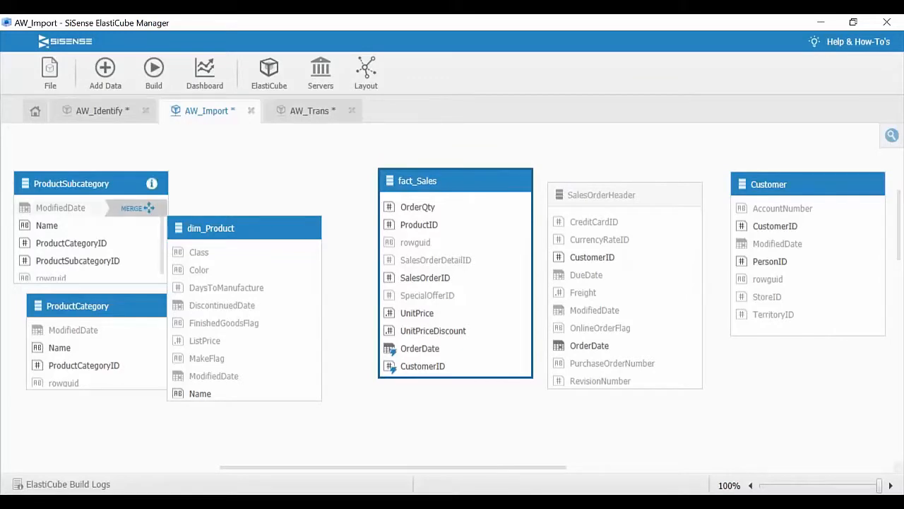
mouse_move(480, 196)
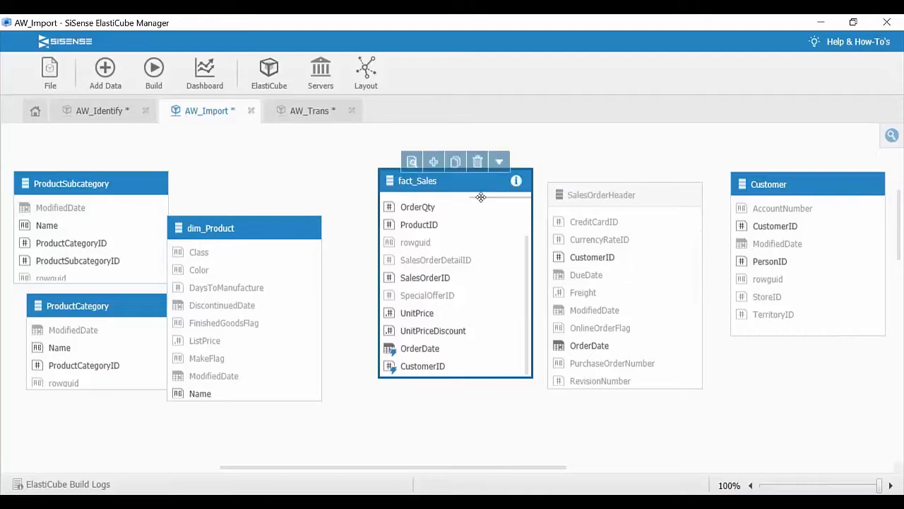
left_click(433, 162)
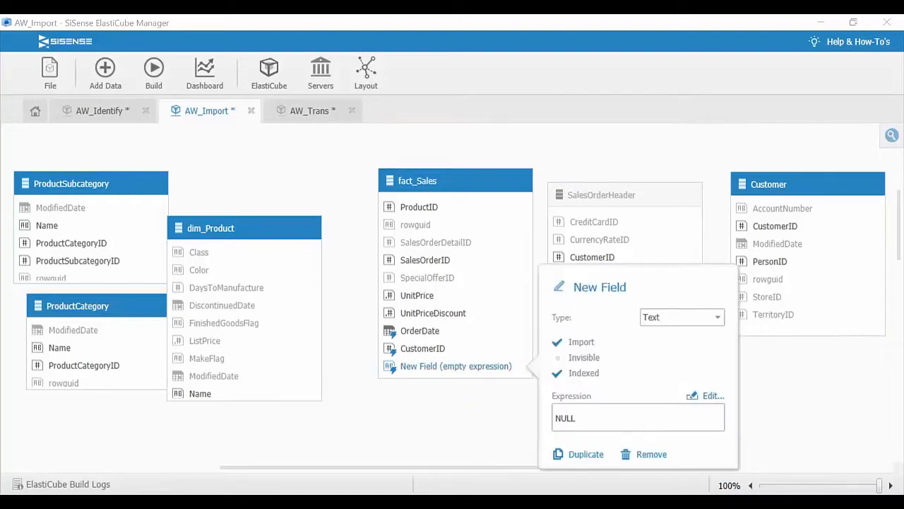
left_click(601, 291)
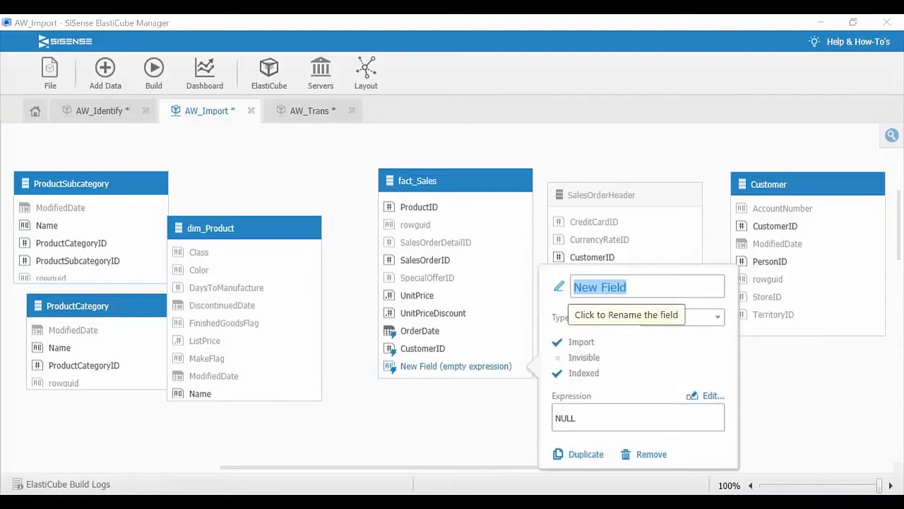
type("Net_Rev")
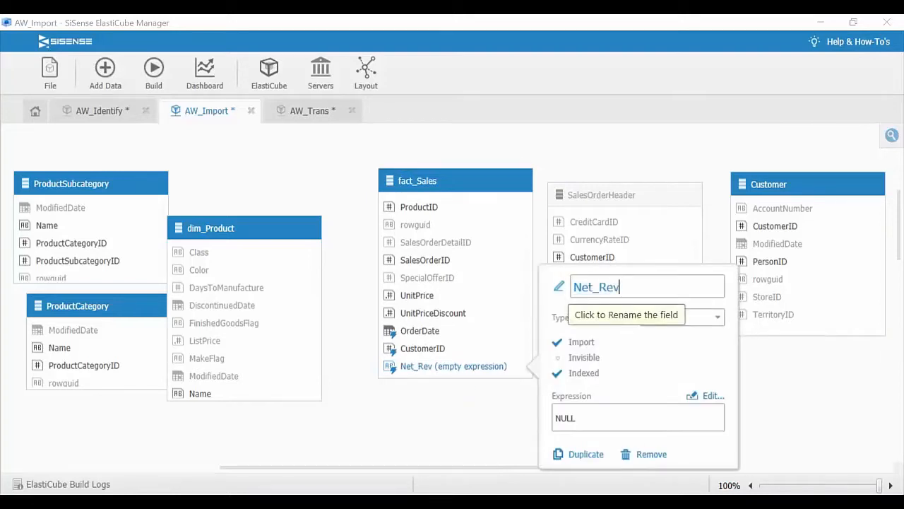
type("en")
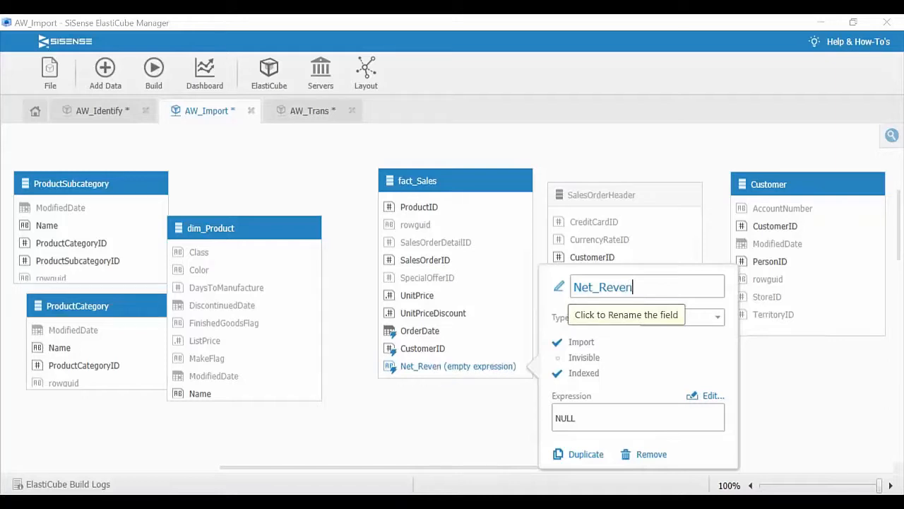
type("ue")
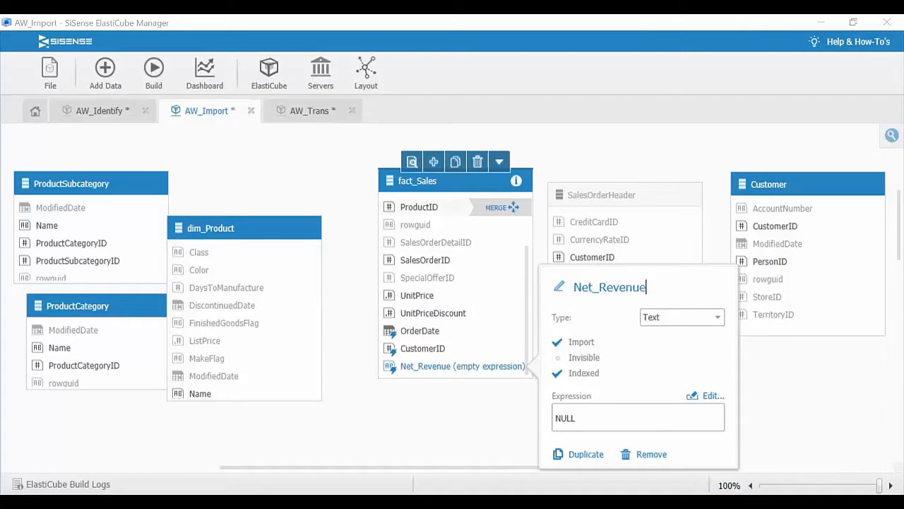
left_click(691, 319)
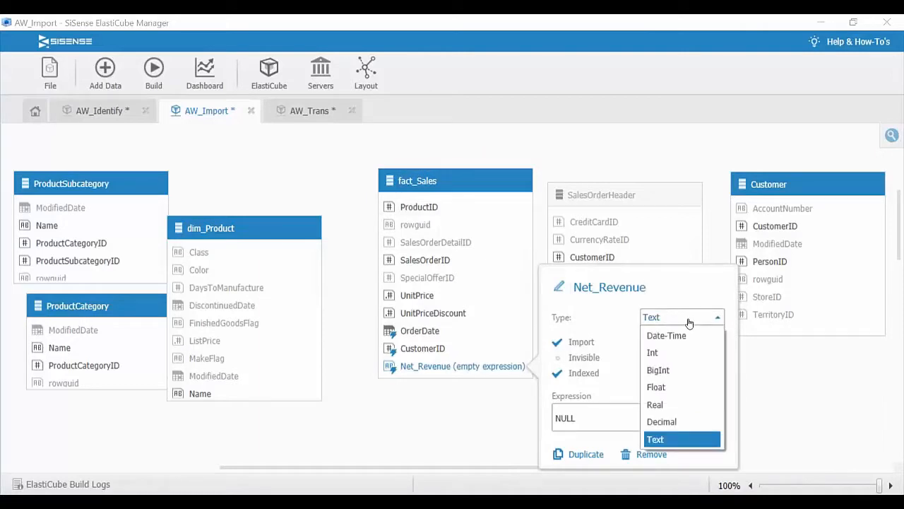
left_click(671, 393)
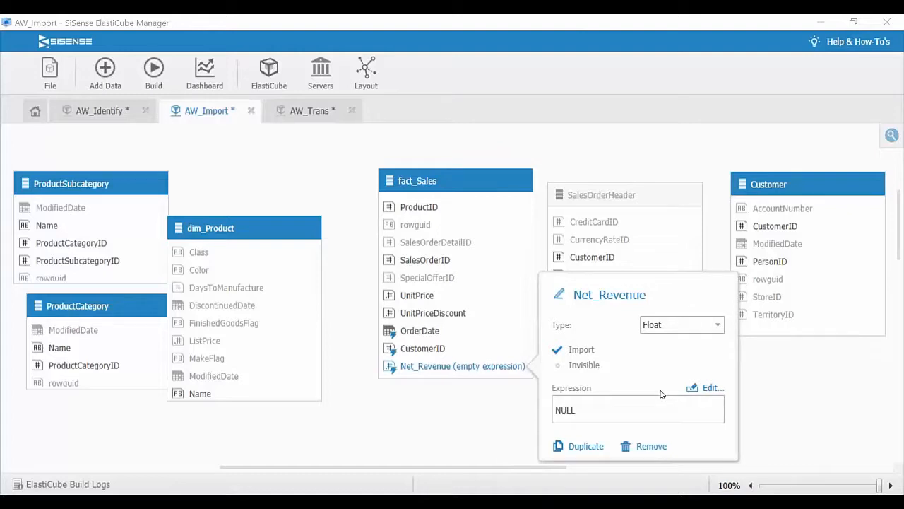
Step: Begin the Net_Revenue expression with the OrderQty field multiplied by the UnitPrice field: [OrderQty]*[UnitPrice]
left_click(712, 392)
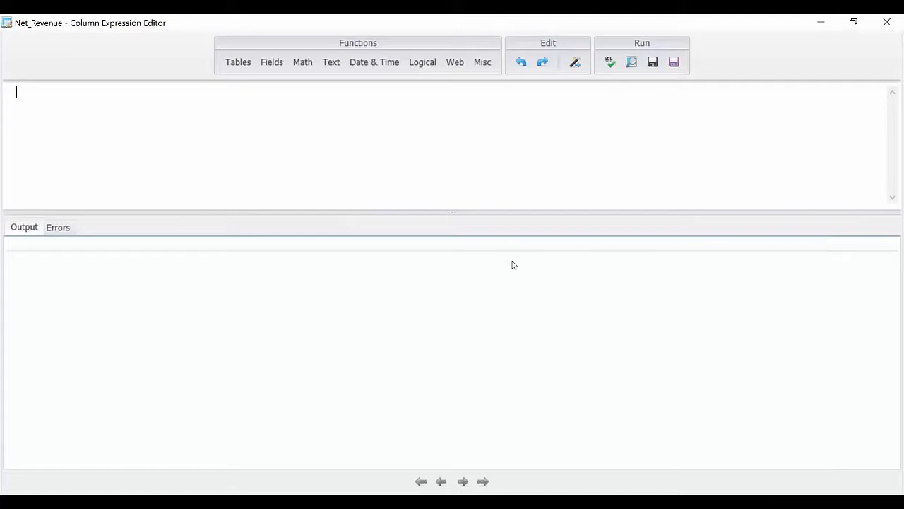
left_click(272, 65)
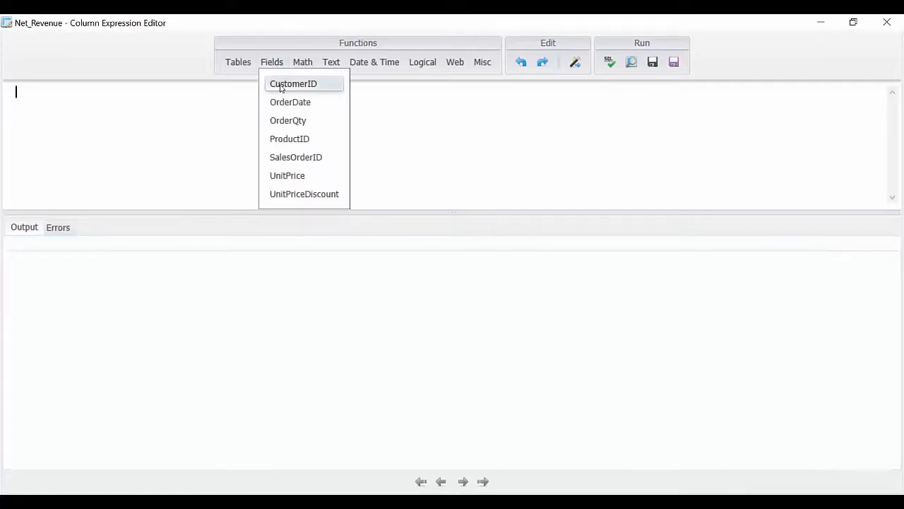
left_click(288, 120)
type("*")
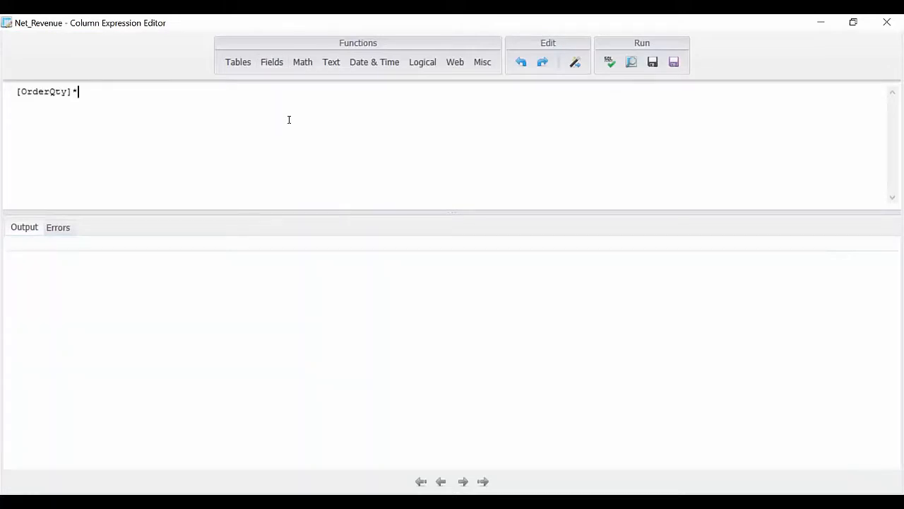
left_click(284, 66)
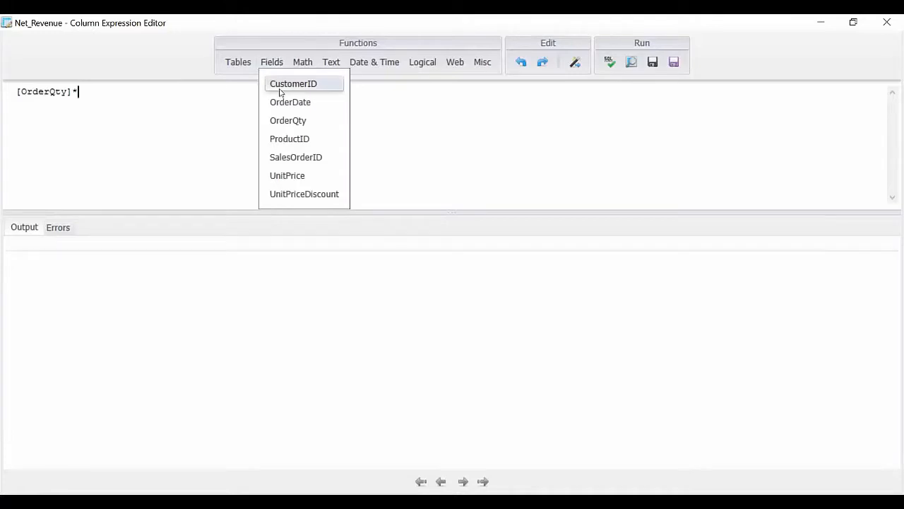
left_click(284, 176)
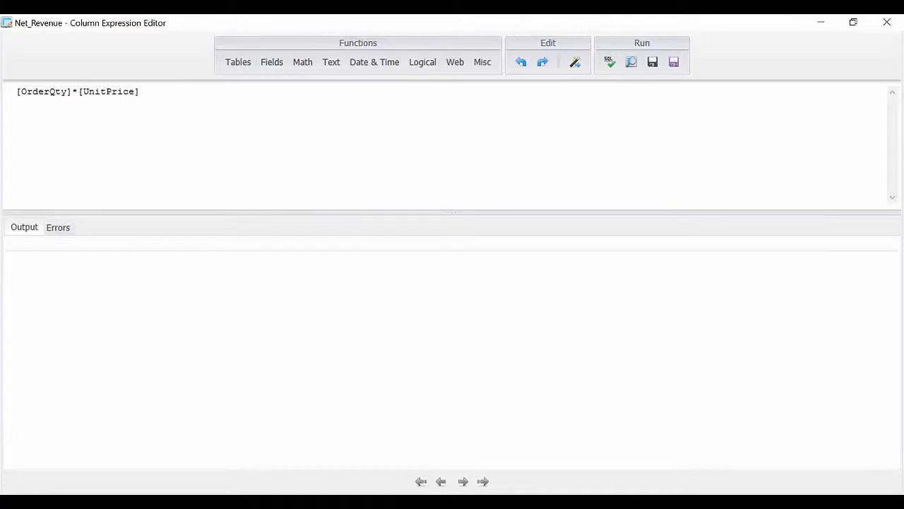
Step: Complete the Net_Revenue expression by appending -[OrderQty]*[UnitPrice]*[UnitPriceDiscount], check its syntax, and save it
type("-")
key("shift+Left")
key("shift+Left")
key("shift+Left")
key("shift+Left")
key("shift+Left")
key("shift+Left")
key("shift+Left")
key("shift+Left")
key("shift+Left")
key("shift+Left")
key("shift+Left")
key("shift+Left")
key("shift+Left")
key("shift+Left")
key("shift+Left")
key("shift+Left")
key("shift+Left")
key("shift+Left")
key("shift+Left")
key("shift+Left")
key("ctrl+c")
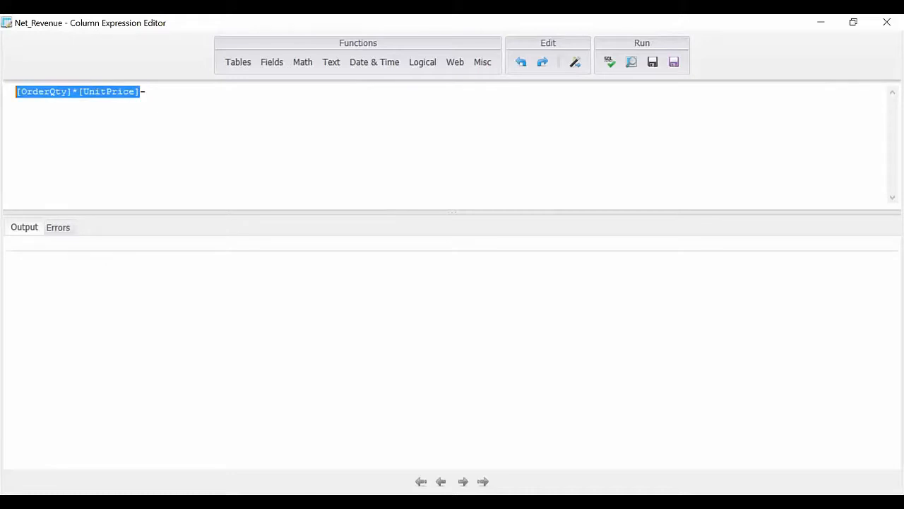
left_click(146, 92)
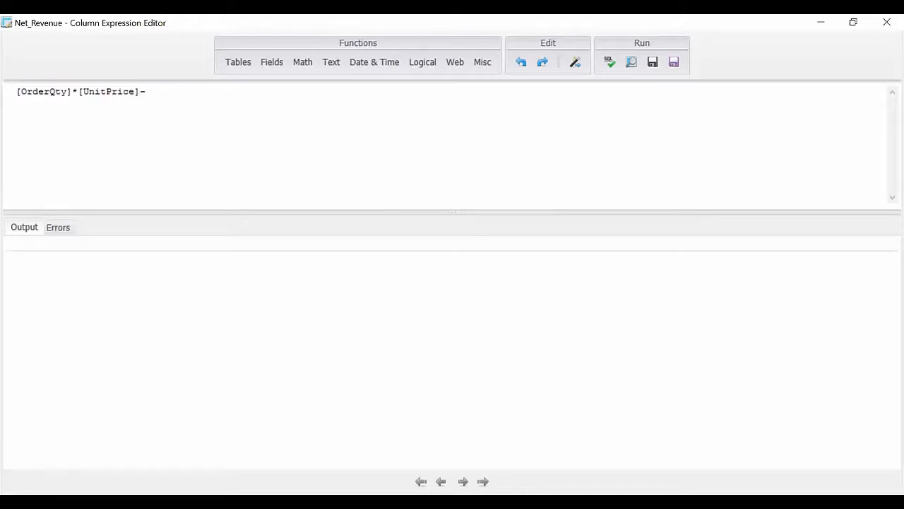
key("ctrl+v")
type("*")
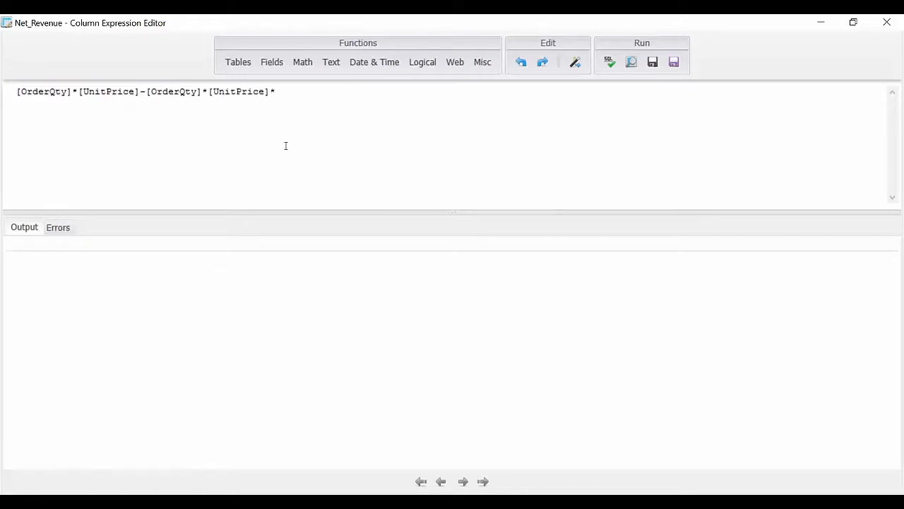
left_click(281, 72)
left_click(291, 199)
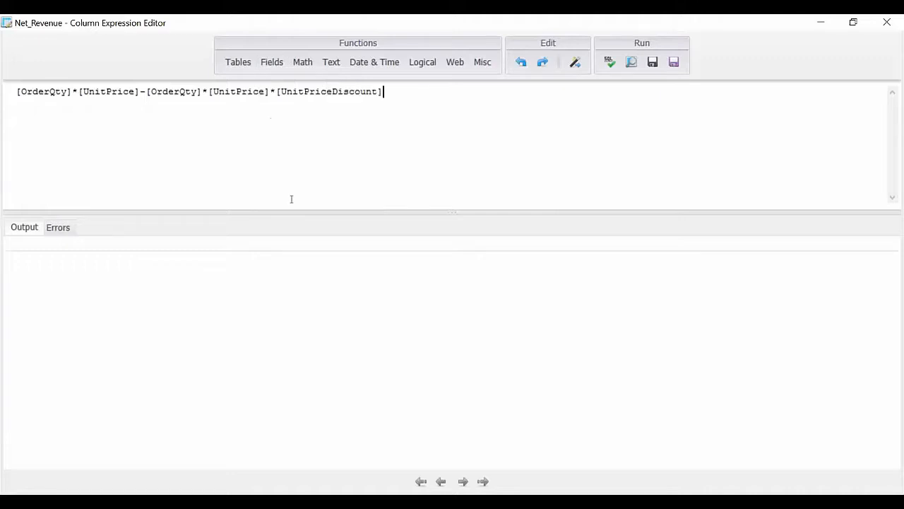
left_click(610, 62)
left_click(674, 63)
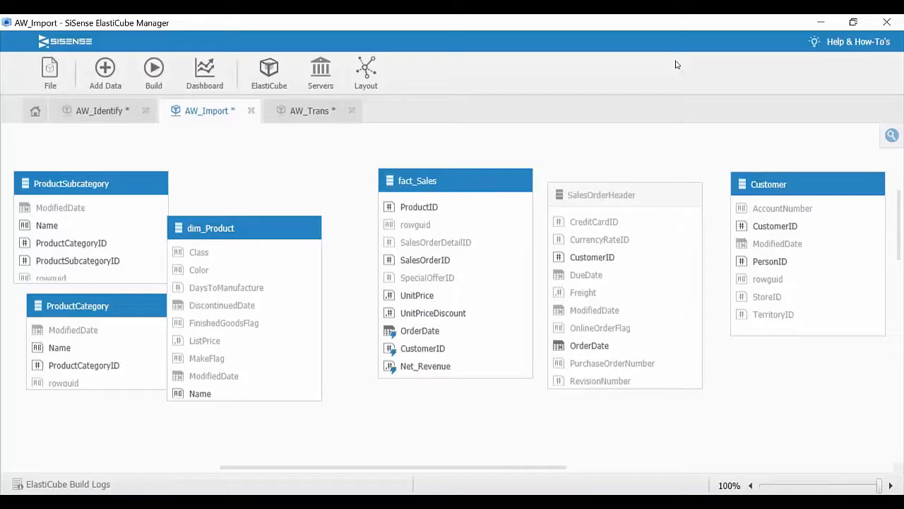
Step: Try to preview the fact_Sales table's data, and close the preview
left_click(411, 162)
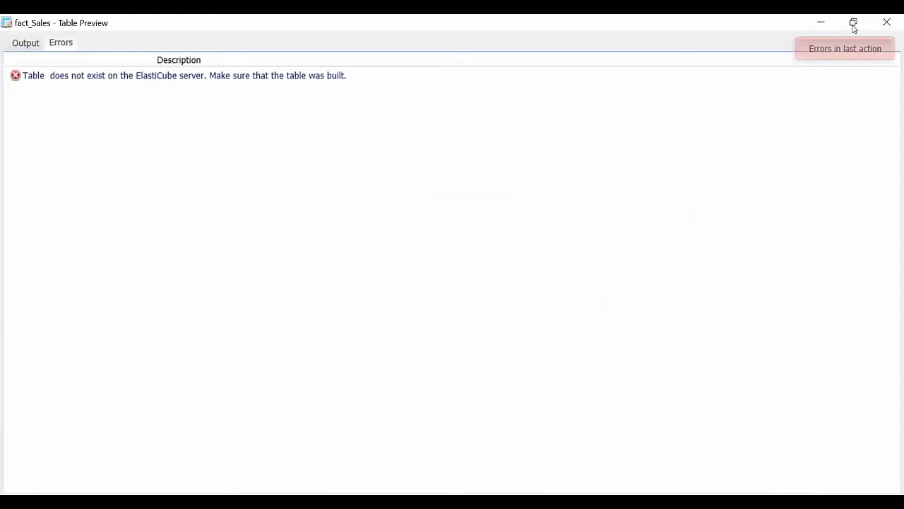
left_click(895, 20)
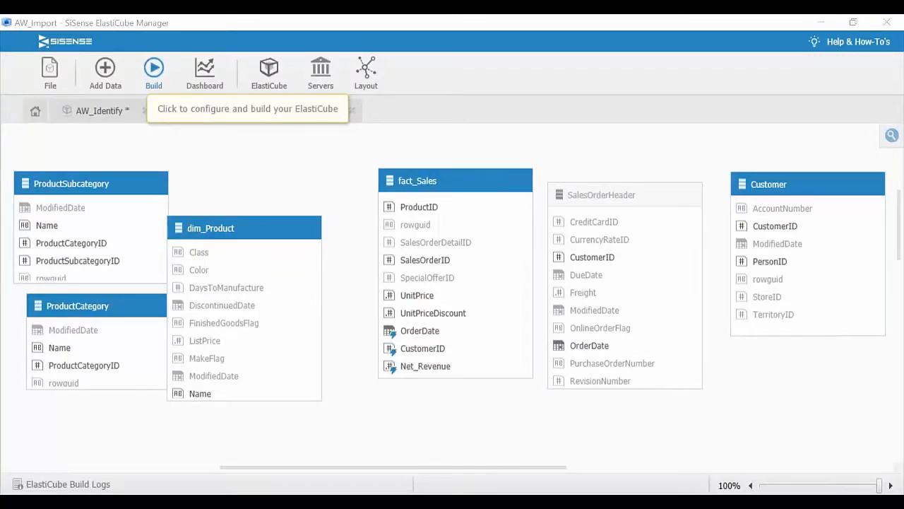
Step: Build the AW_Import ElastiCube on the Local server with the Build Schema Changes option, and resize the build log
left_click(154, 71)
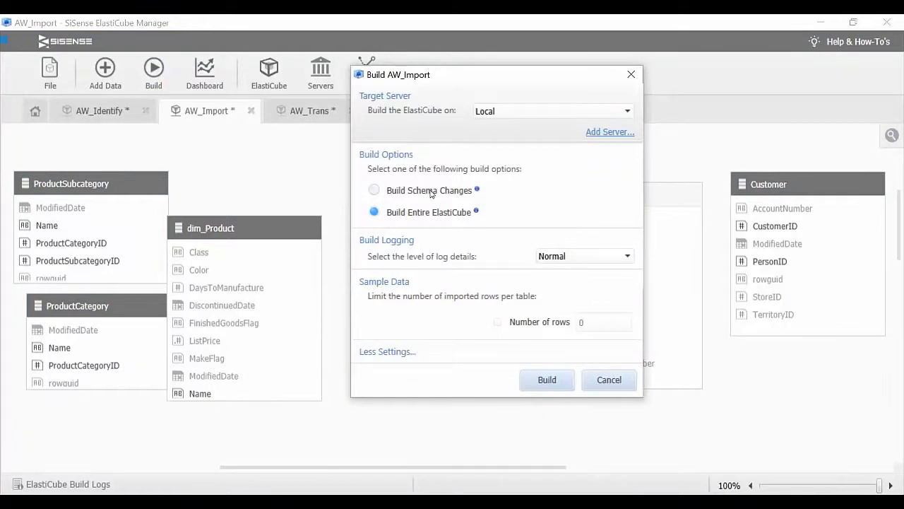
left_click(431, 193)
left_click(552, 385)
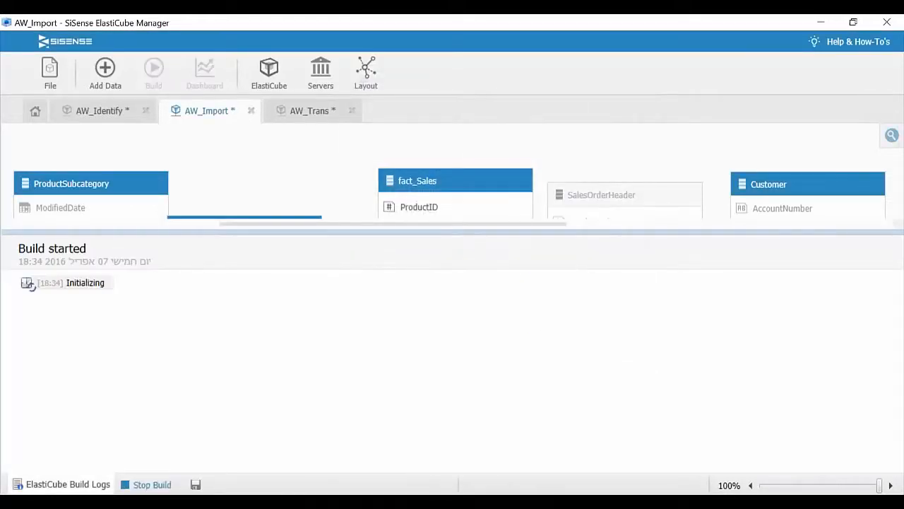
left_click_drag(580, 234, 563, 393)
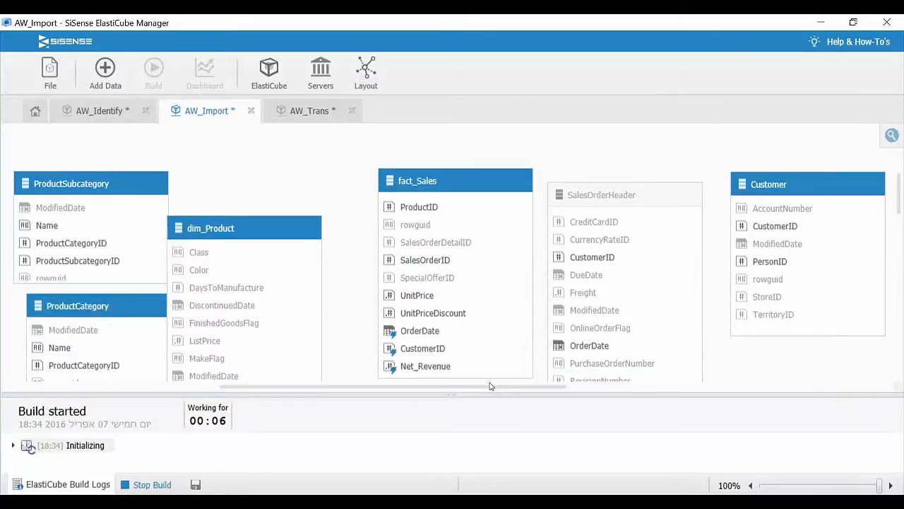
mouse_move(429, 372)
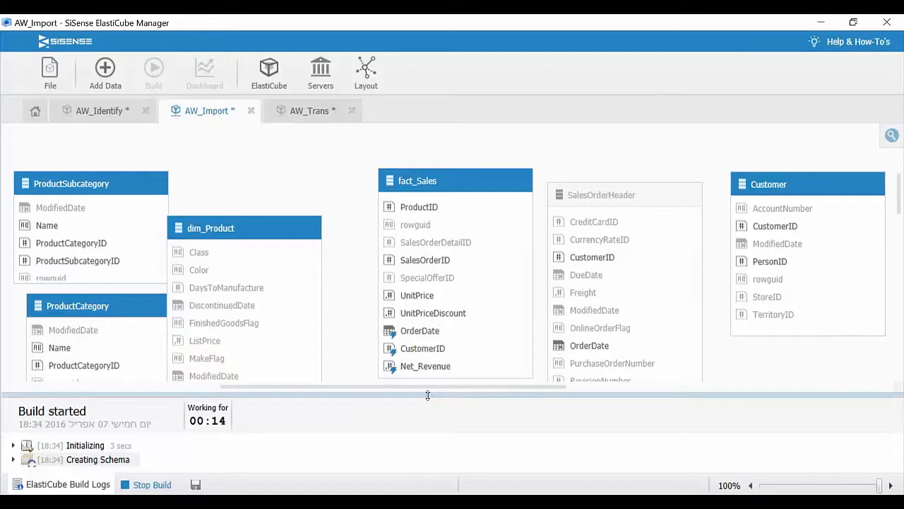
left_click_drag(427, 390, 429, 331)
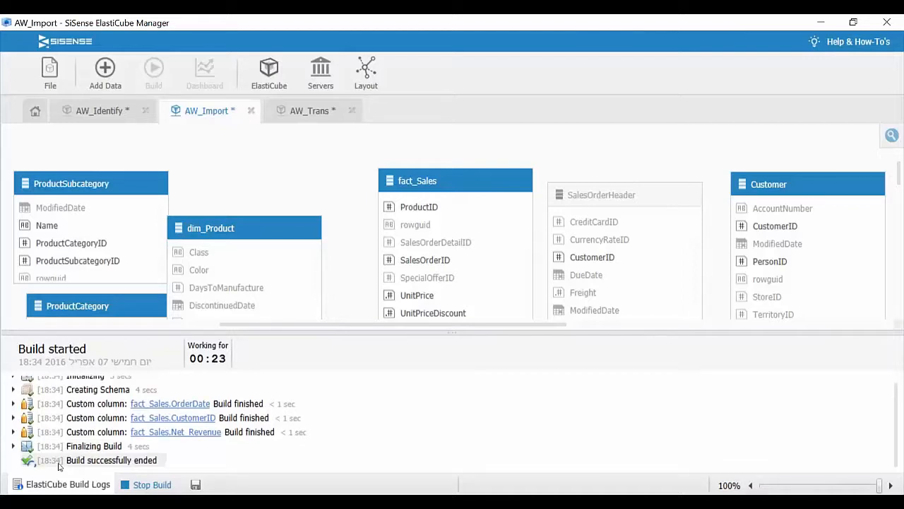
double_click(402, 170)
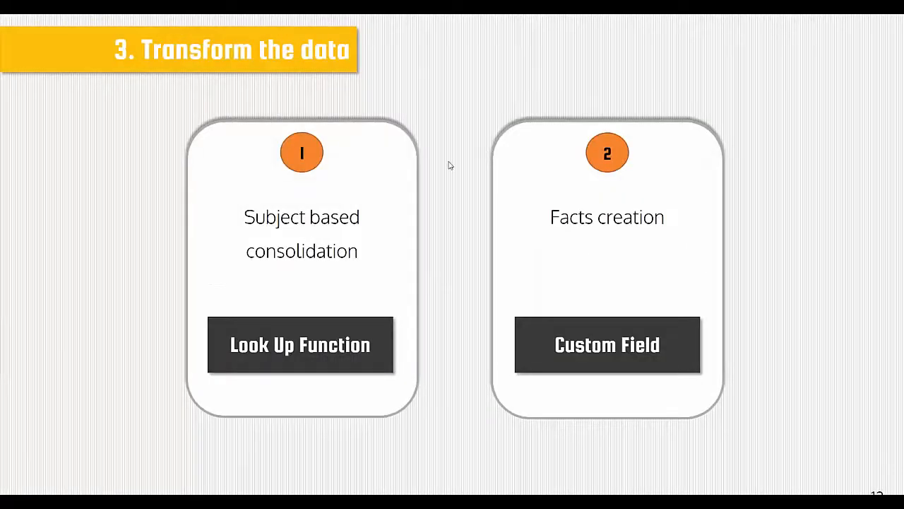
left_click(450, 165)
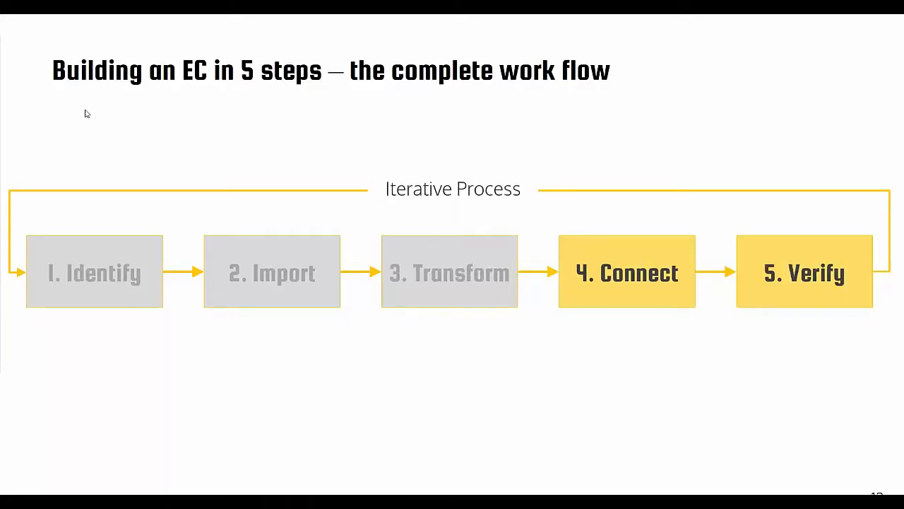
key("Right")
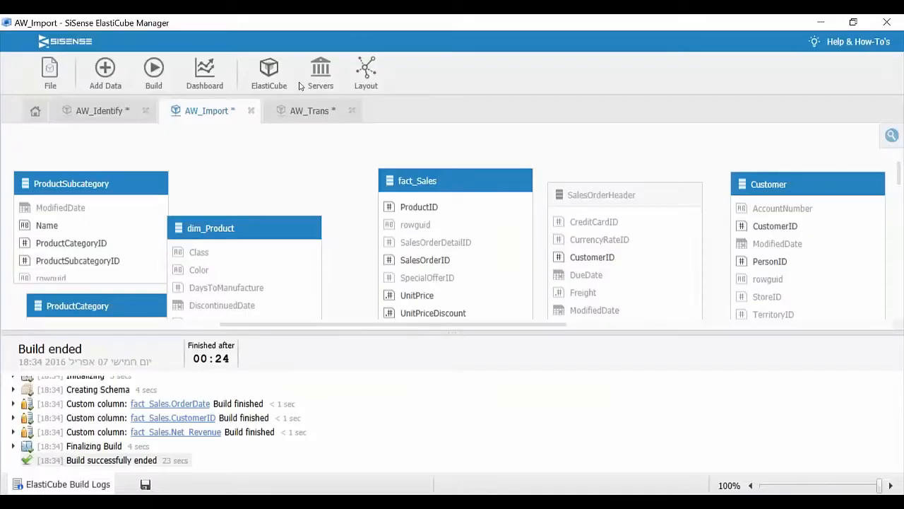
Step: Switch to the AW_Trans ElastiCube and collapse its build log so the table schema fills the workspace
left_click(309, 112)
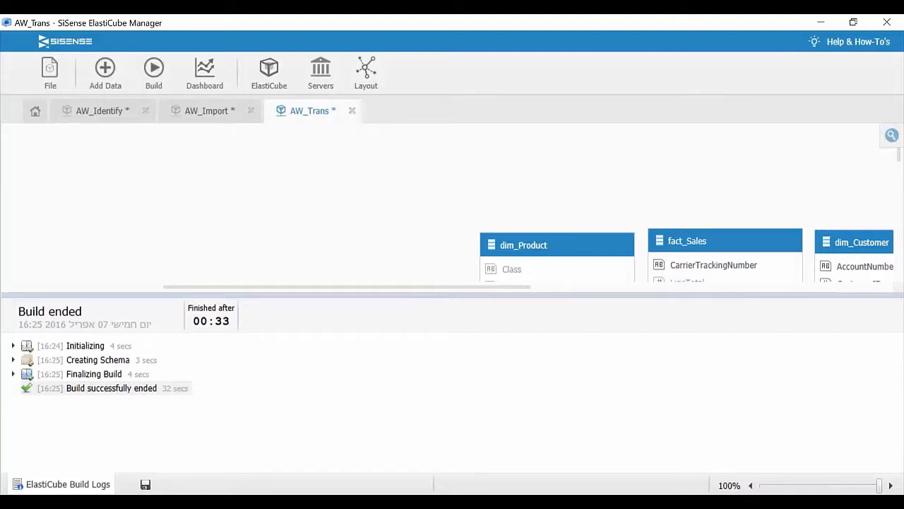
left_click_drag(412, 294, 413, 366)
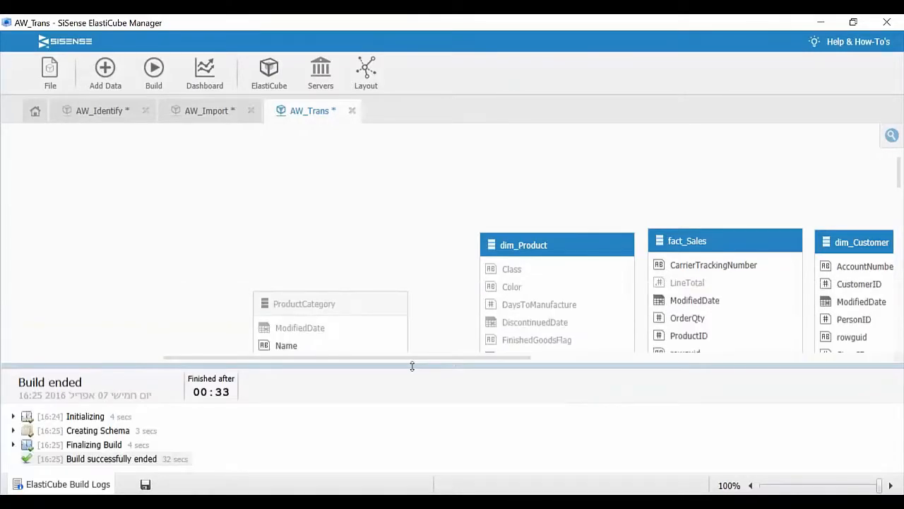
left_click(412, 365)
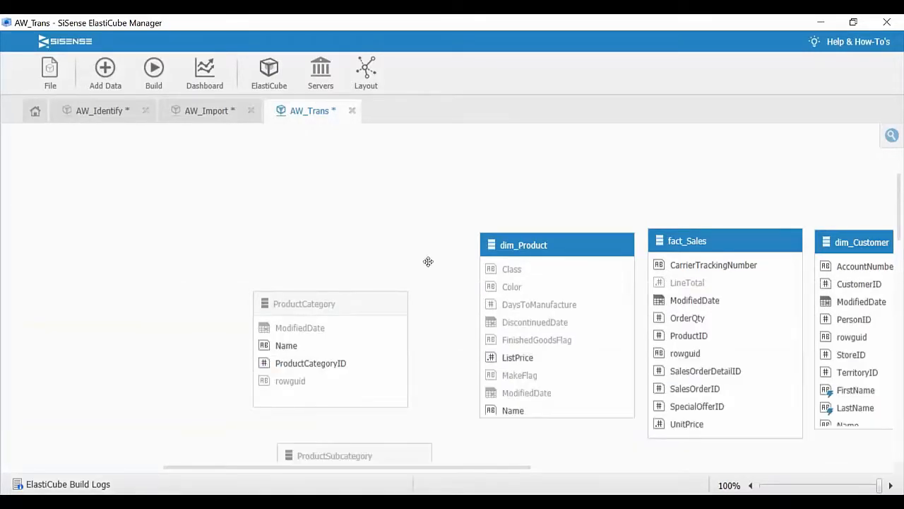
left_click_drag(428, 262, 190, 242)
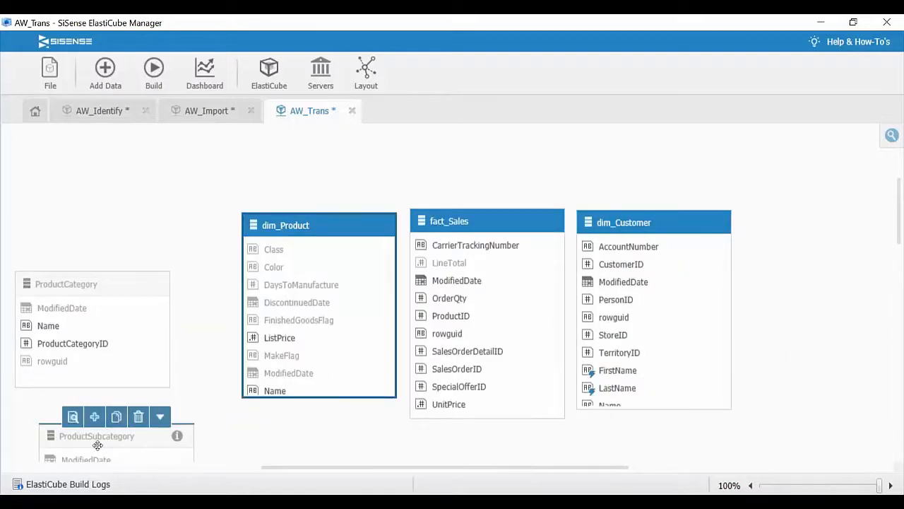
mouse_move(68, 349)
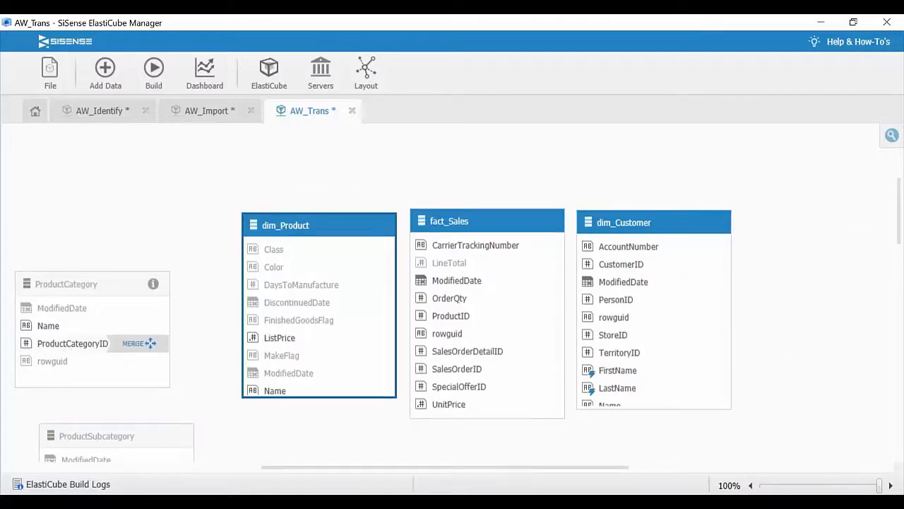
mouse_move(70, 285)
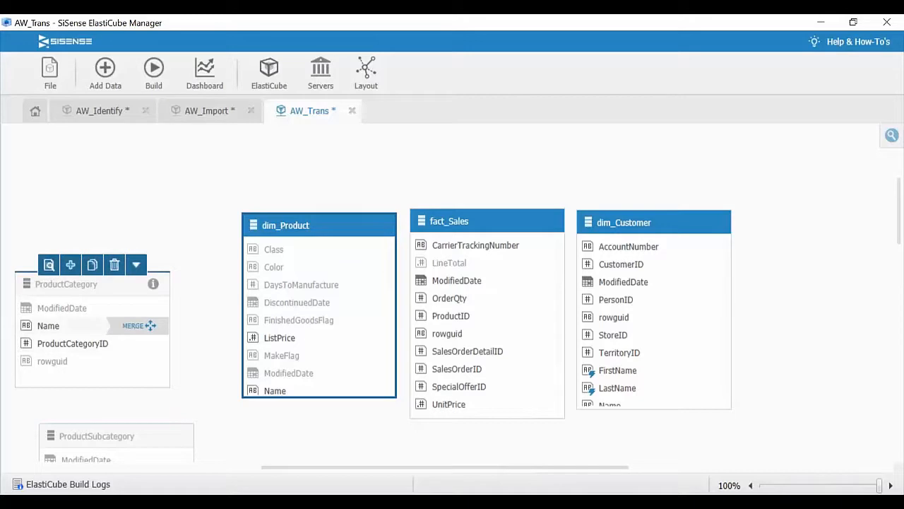
Step: Examine the dimension and fact tables in the AW_Trans schema and dim_Product's field list around ProductID
mouse_move(710, 246)
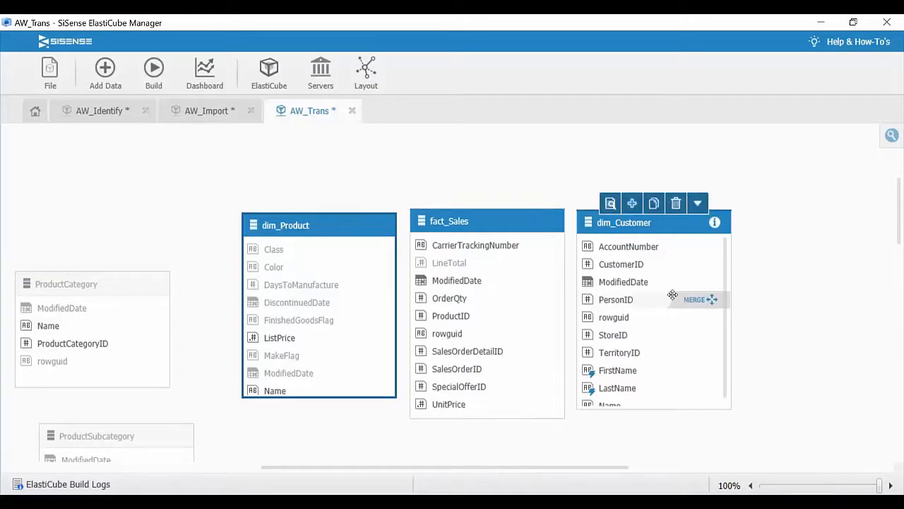
left_click(851, 275)
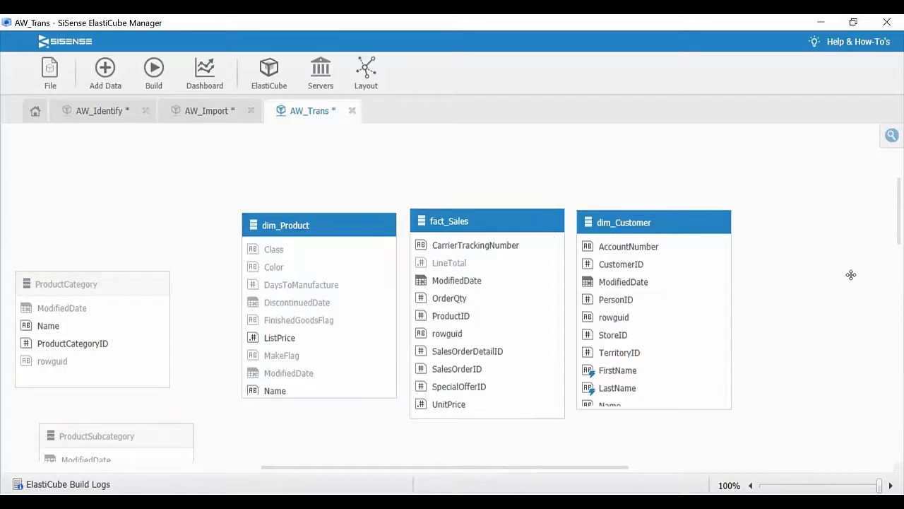
left_click_drag(851, 274, 848, 275)
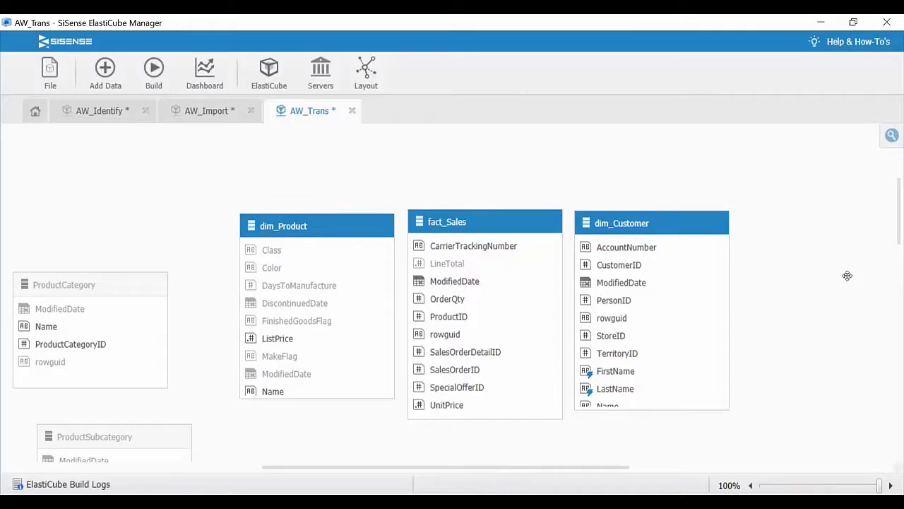
left_click_drag(848, 276, 672, 262)
left_click_drag(799, 278, 633, 216)
left_click_drag(363, 150, 460, 167)
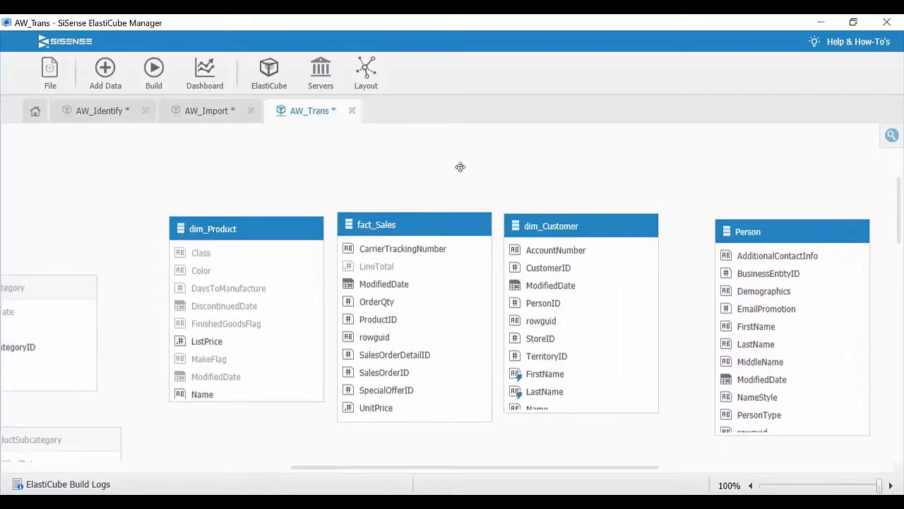
scroll(302, 279, "down", 5)
scroll(234, 284, "up", 3)
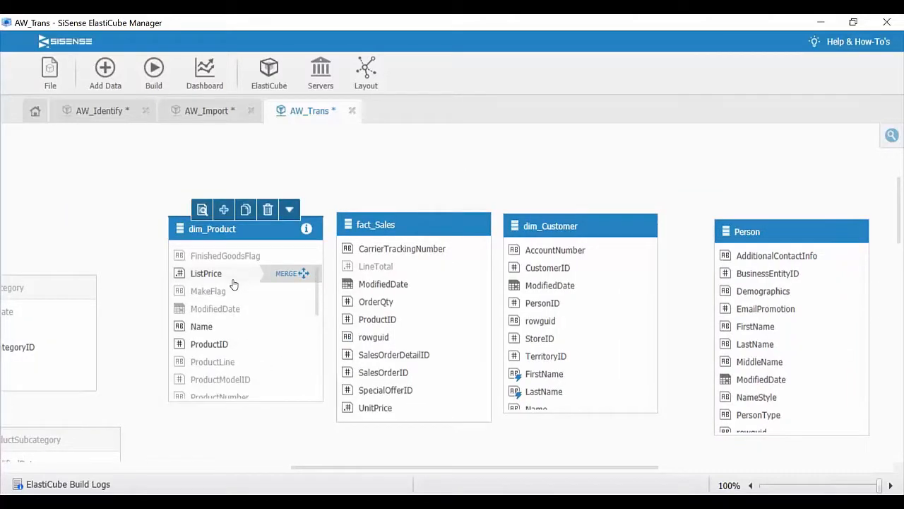
scroll(234, 284, "up", 2)
left_click(317, 266)
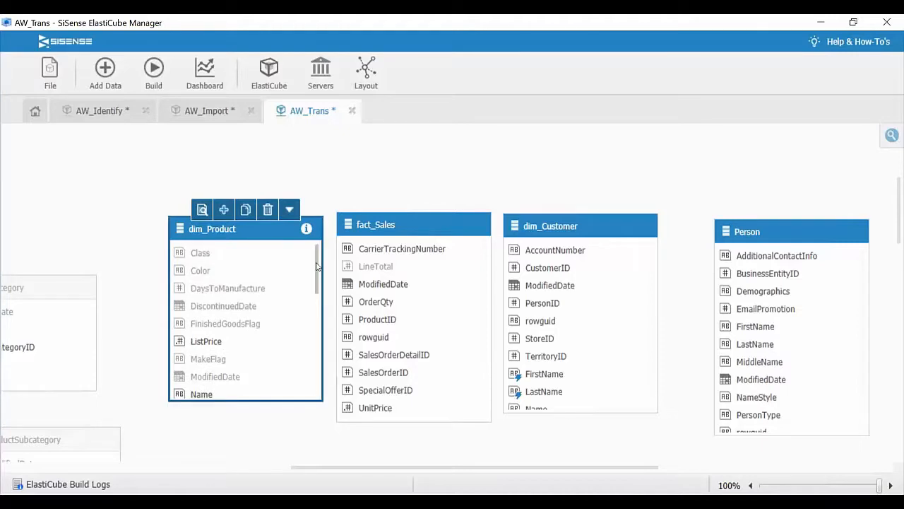
left_click_drag(316, 266, 315, 303)
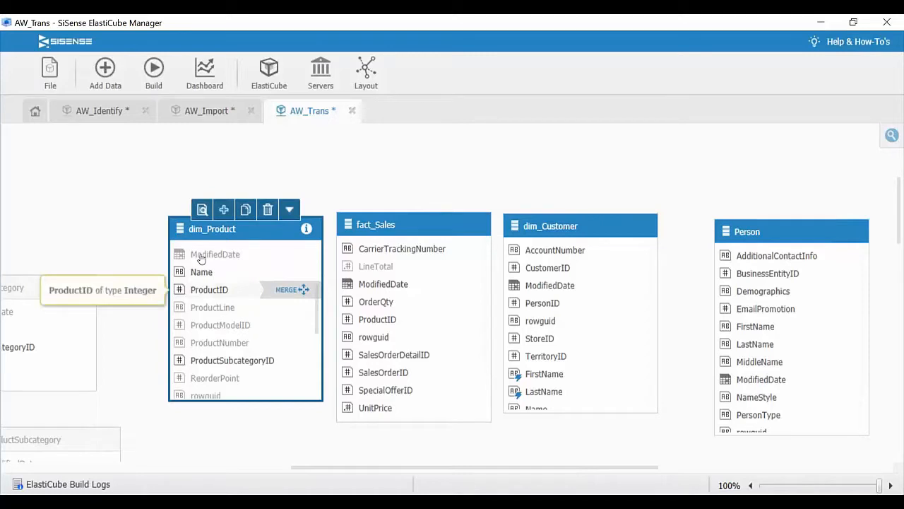
Step: Add a custom SQL expression table named UniqunessTest
left_click(103, 82)
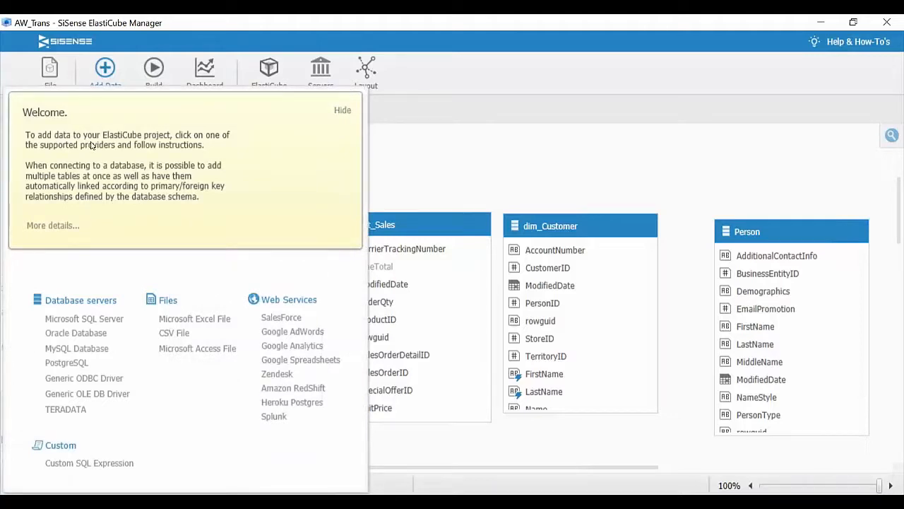
left_click(85, 464)
type("Unio")
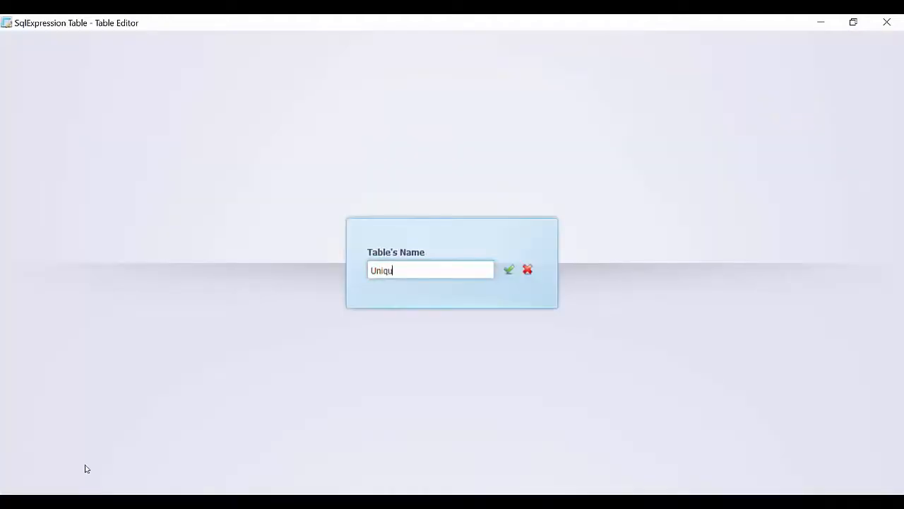
type("unessTest")
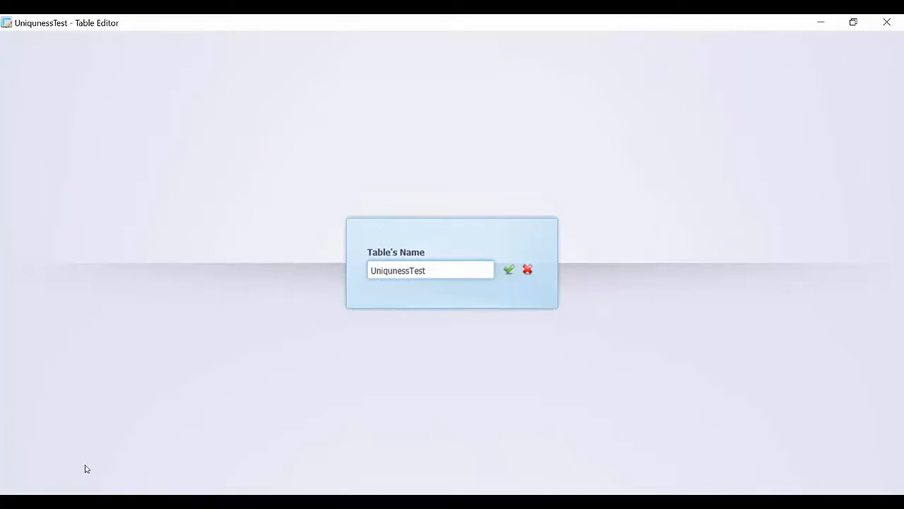
key("Return")
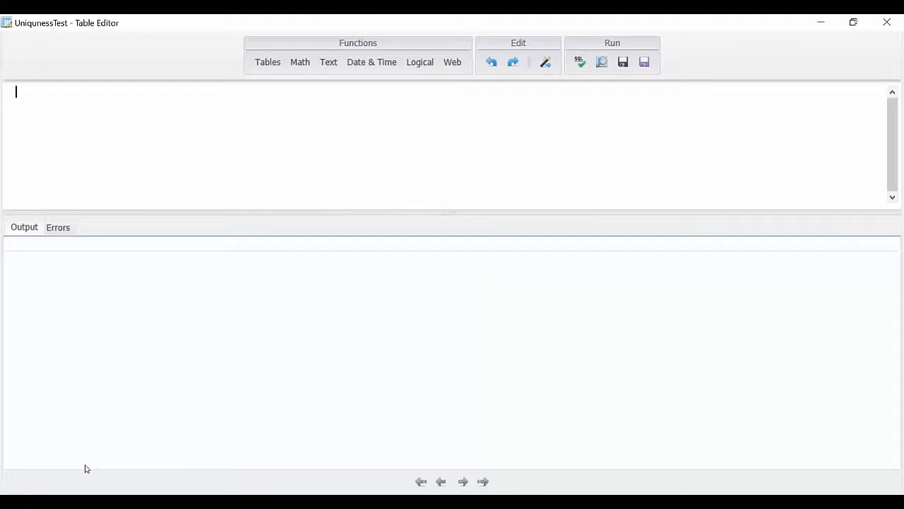
Step: Write the skeleton of a select query from [dim_Product], leaving an empty line for its columns
type("select")
key("Return")
key("Return")
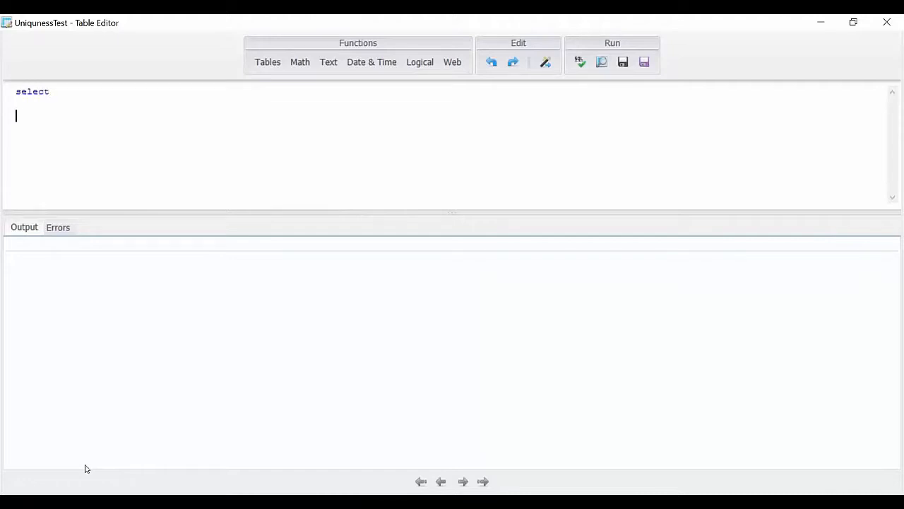
type("from")
left_click(266, 63)
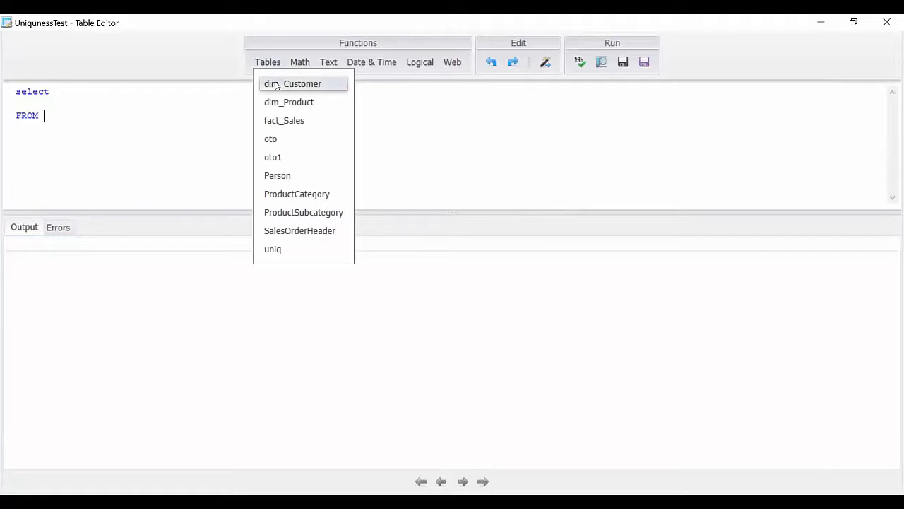
left_click(275, 102)
Step: Add count(ProductID) AS RowCount as the query's first column, ending with a comma and a new line
key("Tab")
type("co")
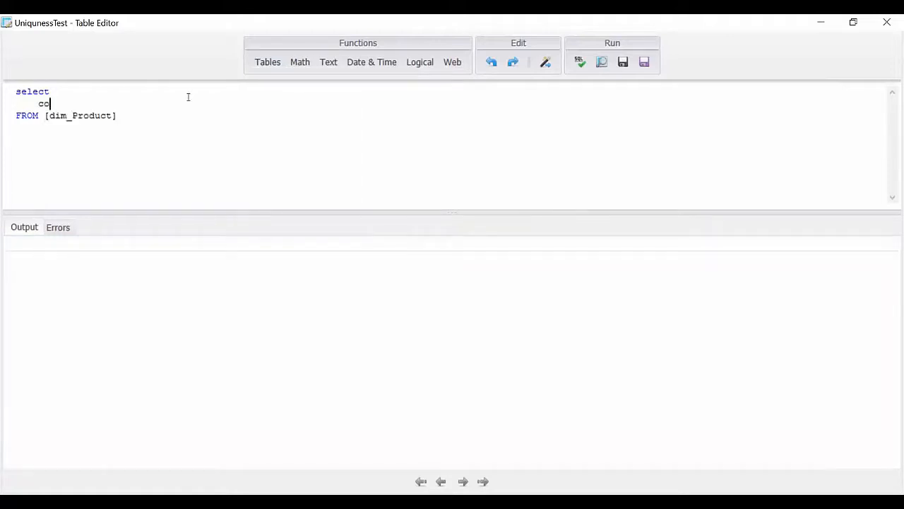
type("unt()")
type("ProductID")
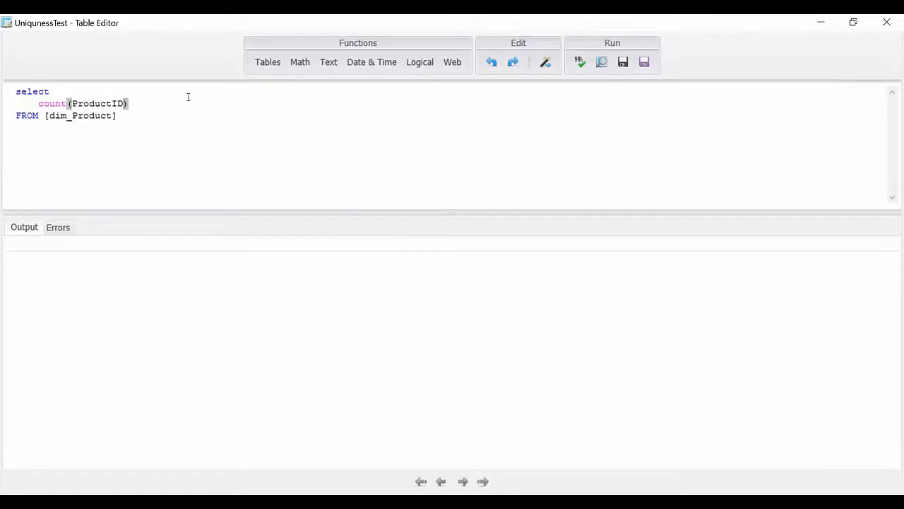
key("End")
type("AS RowCount,")
key("Return")
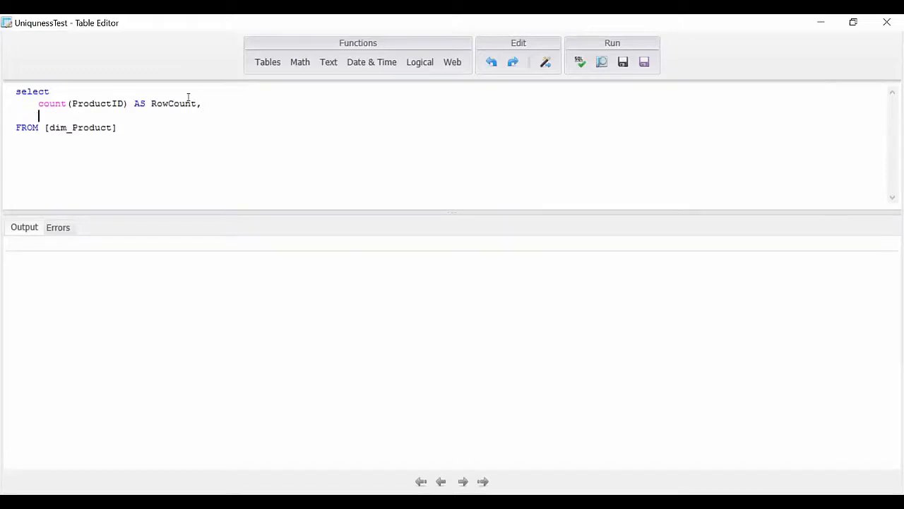
Step: Add distinct_count(ProductID) AS DistCount as the query's second column
type("distinct_count(")
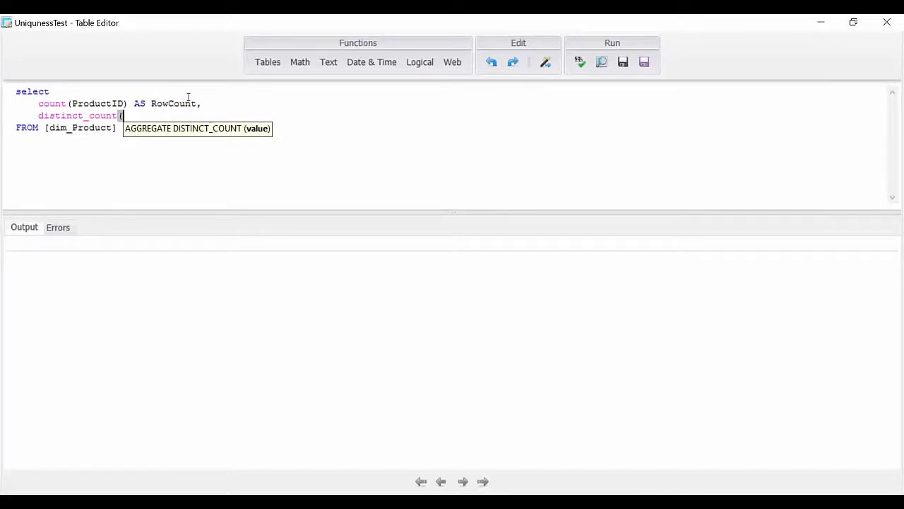
type("Product")
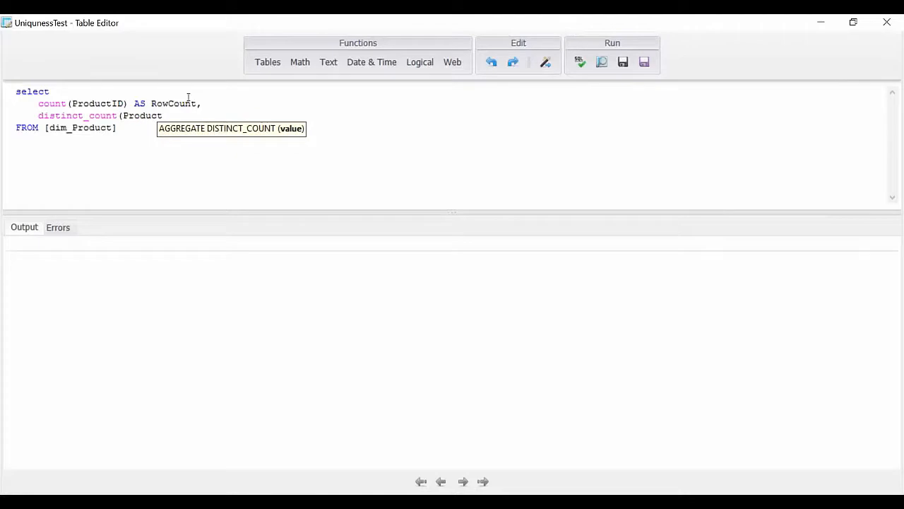
type("ID) AS Di")
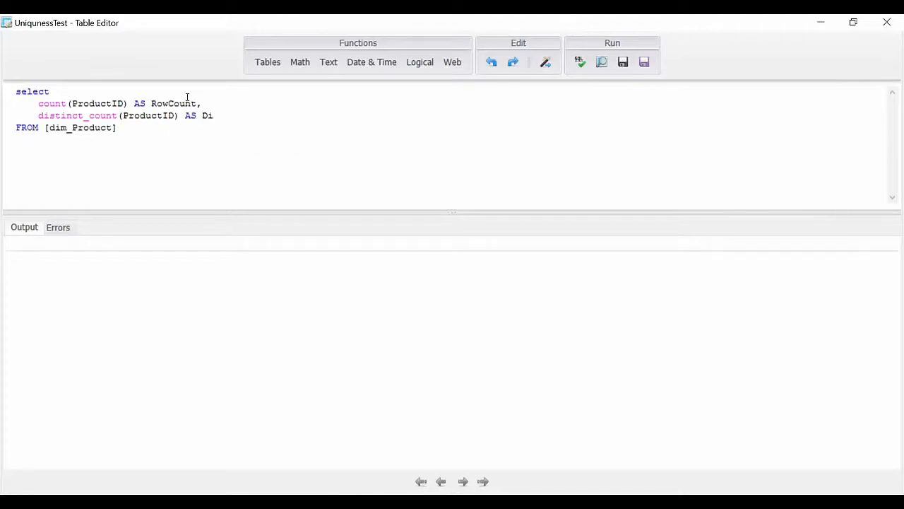
type("stCount")
Step: Parse and preview the uniqueness query, and save the UniqunessTest table back to the schema
left_click(299, 63)
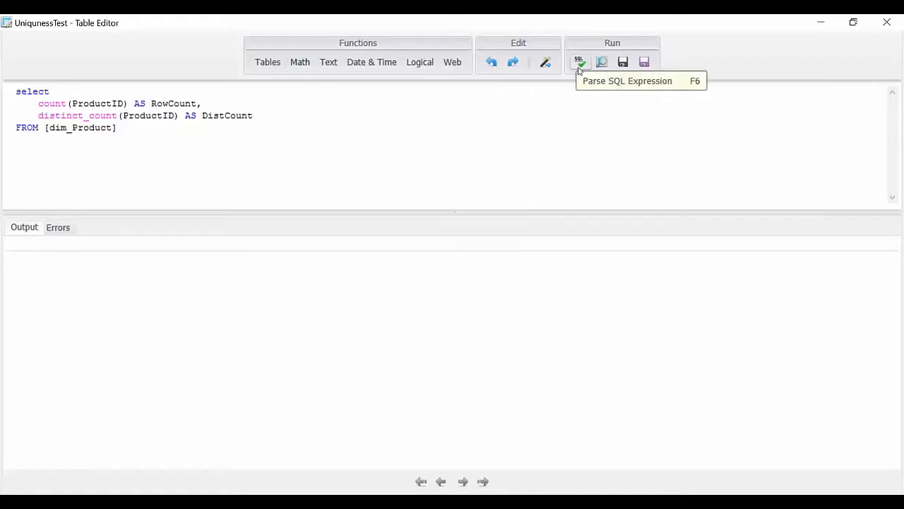
left_click(579, 65)
left_click(580, 62)
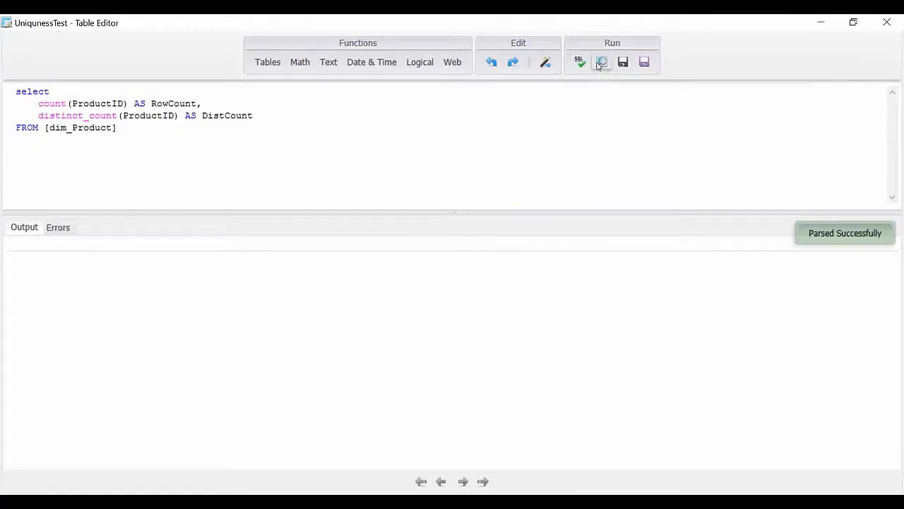
left_click(600, 63)
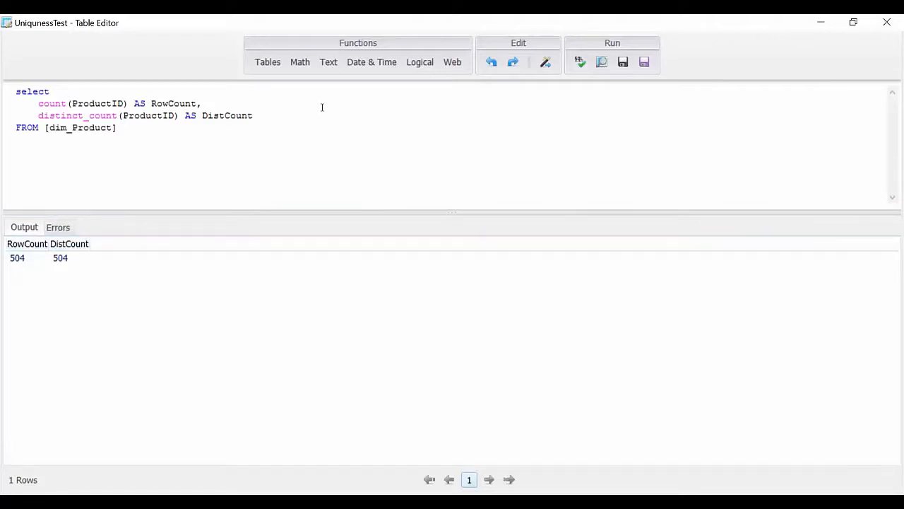
left_click(644, 63)
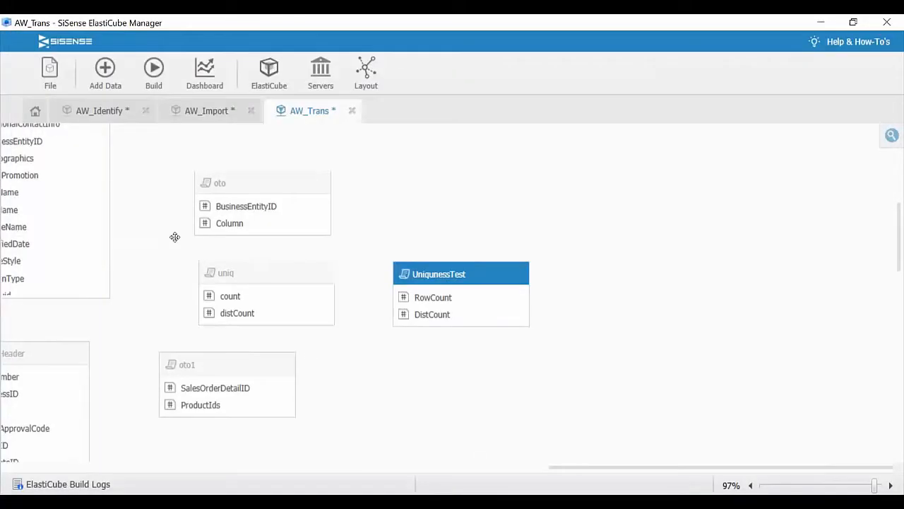
Step: Link dim_Product to fact_Sales on ProductID, and move fact_Sales and dim_Customer away from dim_Product to make room
left_click_drag(175, 237, 205, 241)
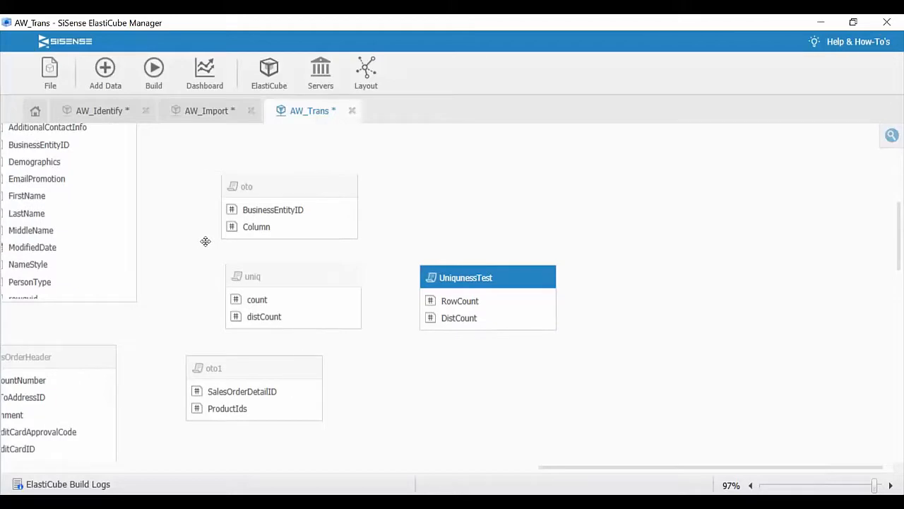
left_click_drag(205, 241, 803, 344)
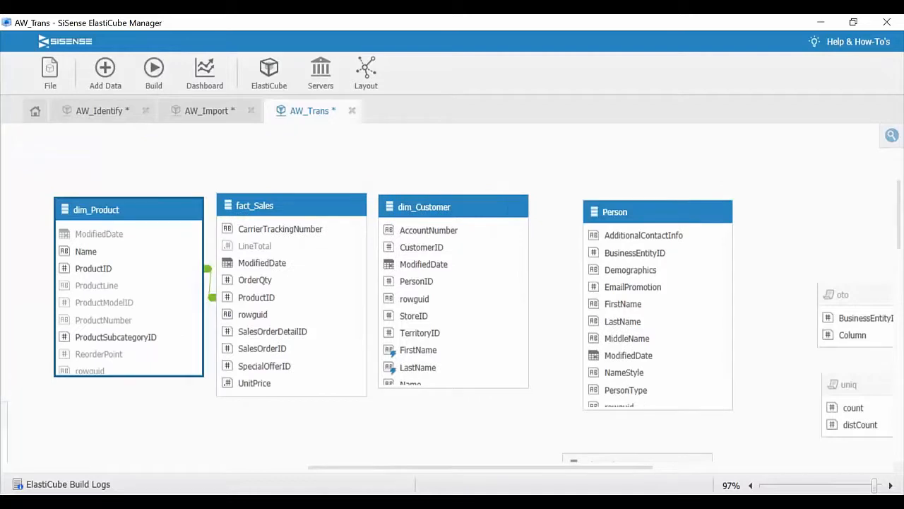
left_click_drag(421, 206, 451, 205)
left_click_drag(294, 204, 319, 203)
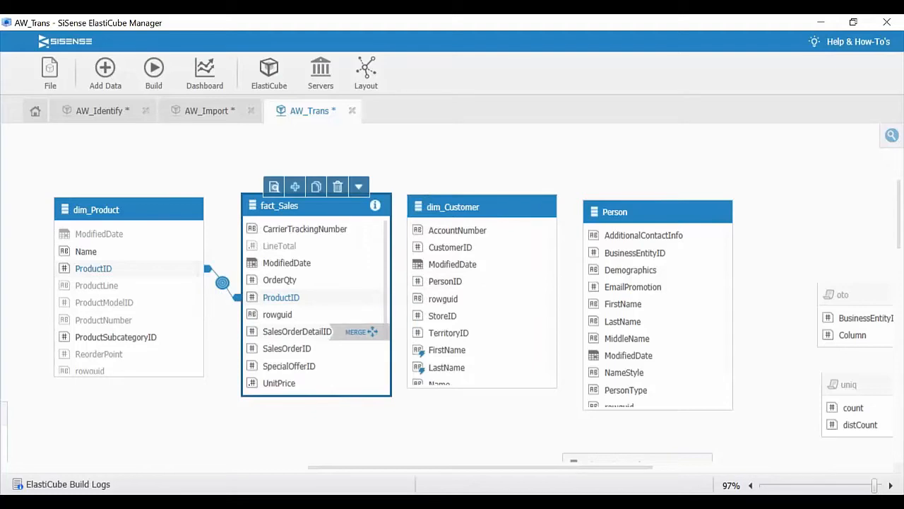
scroll(353, 332, "down", 2)
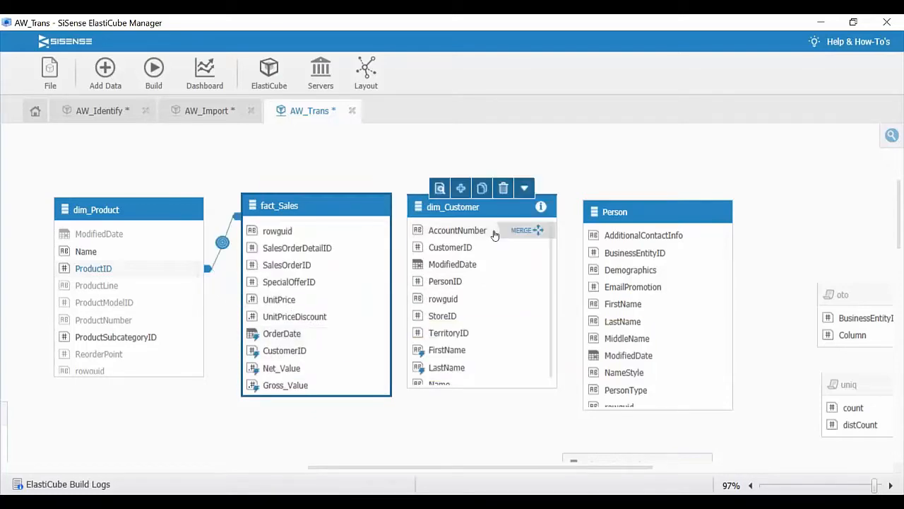
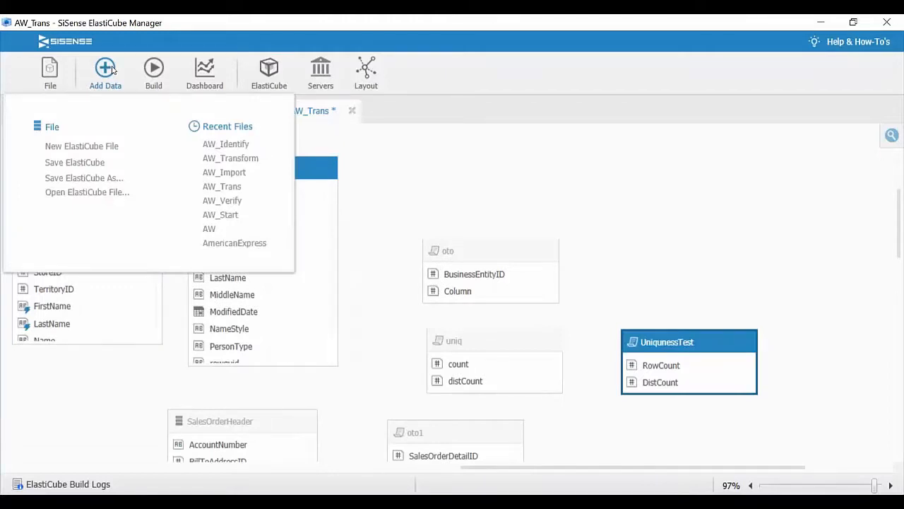
Step: Create a custom SQL table named Rela and write a select skeleton with the clause FROM [dim_Customer] JOIN [Person]
left_click(106, 69)
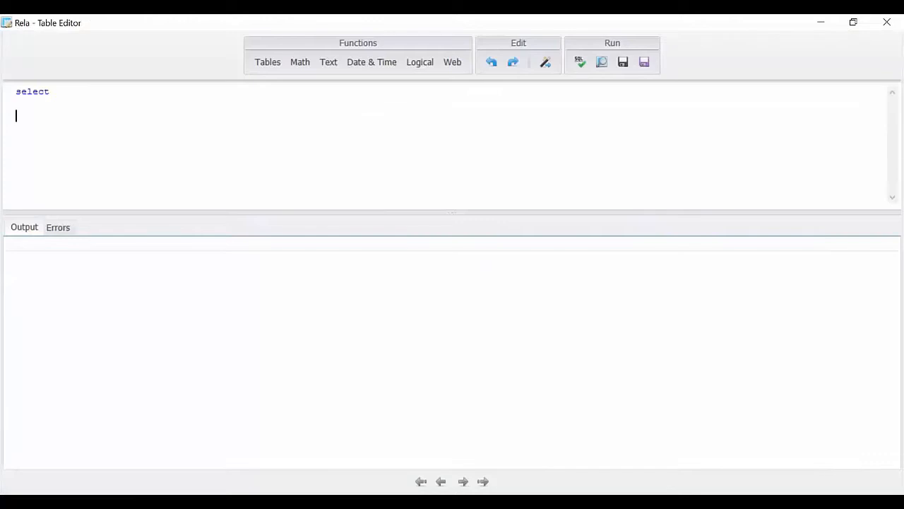
left_click(254, 66)
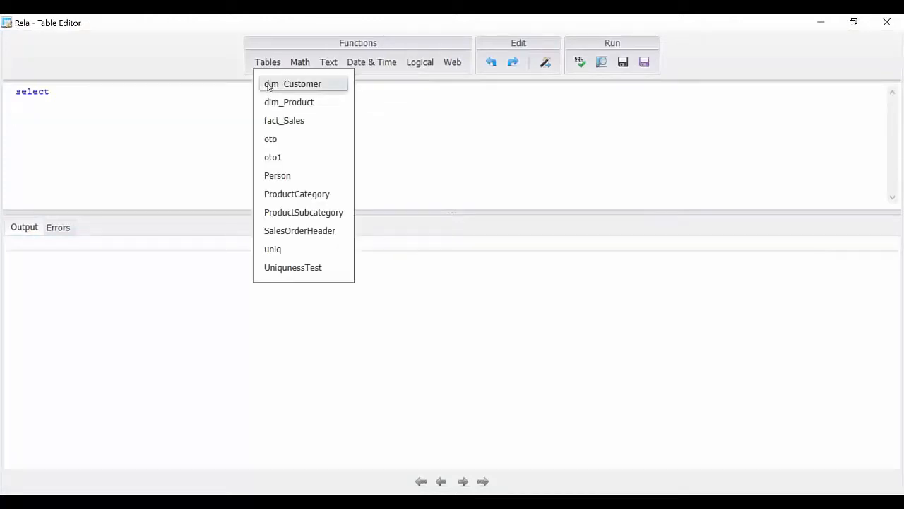
left_click(268, 84)
type("joi")
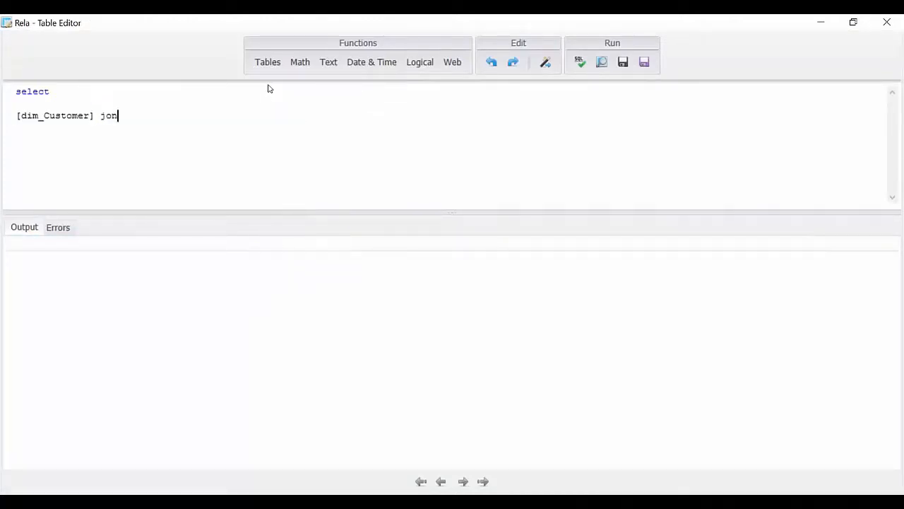
type("n")
key("Home")
type("f")
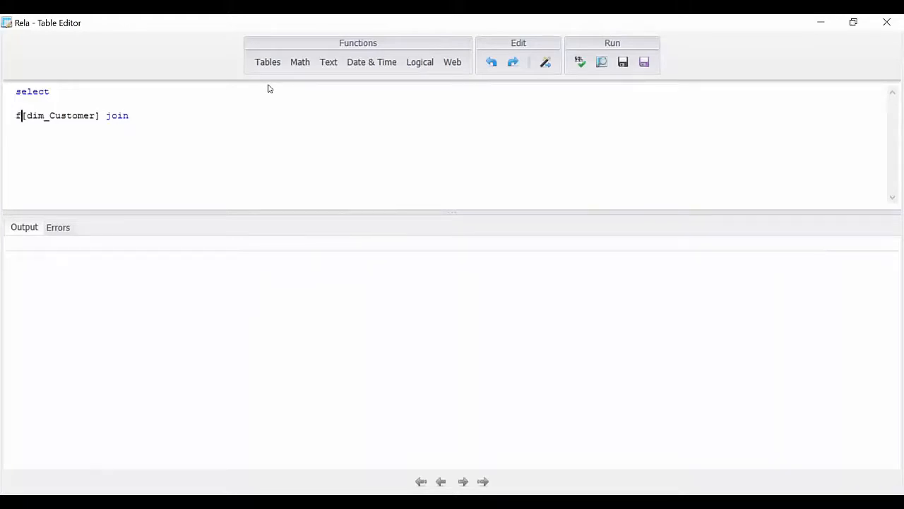
type("rom")
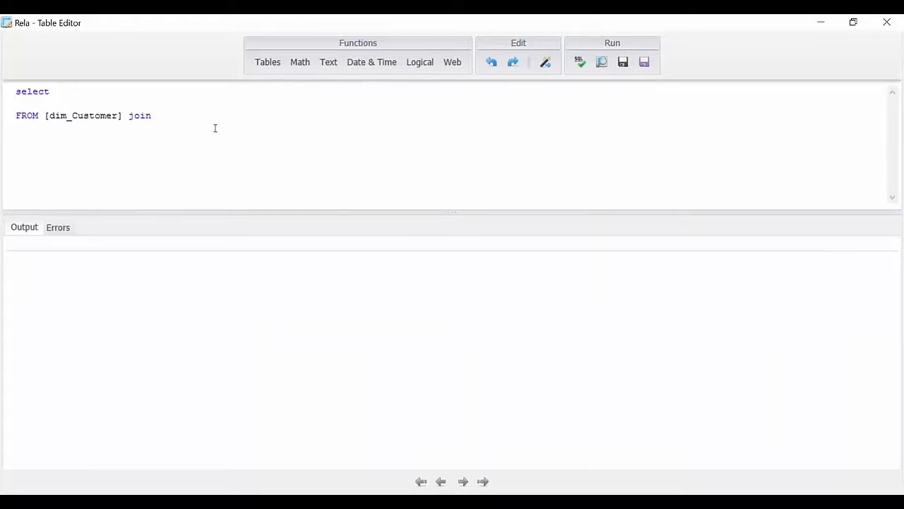
key("End")
left_click(269, 65)
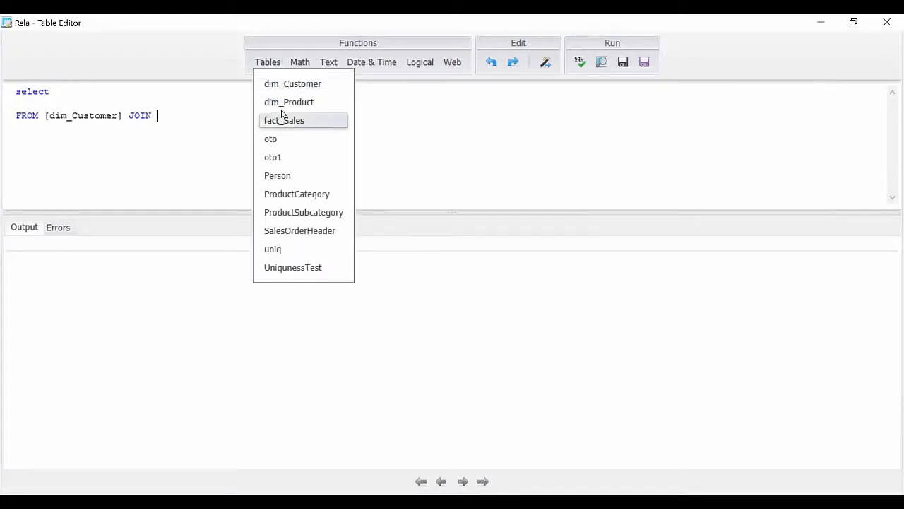
left_click(279, 175)
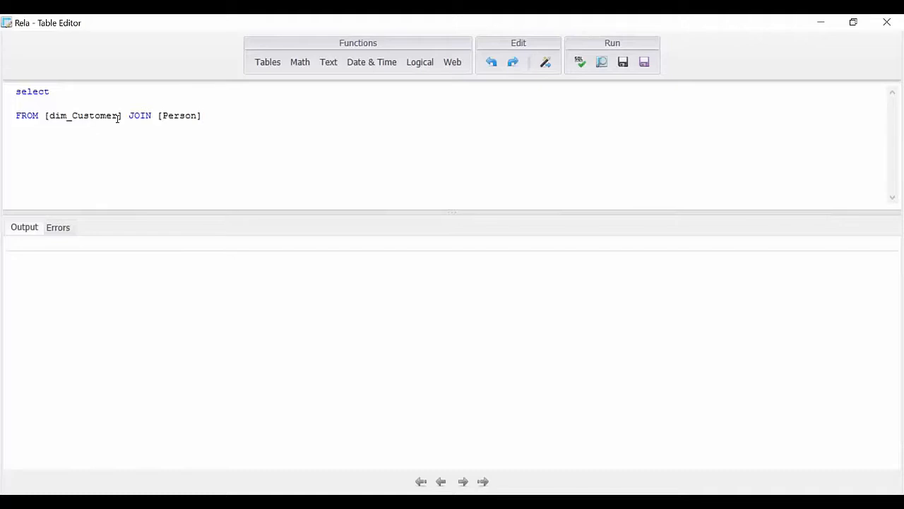
Step: Begin the join condition after [Person] with ON dim_Customer.PersonID =
type("on")
double_click(102, 117)
key("ctrl+c")
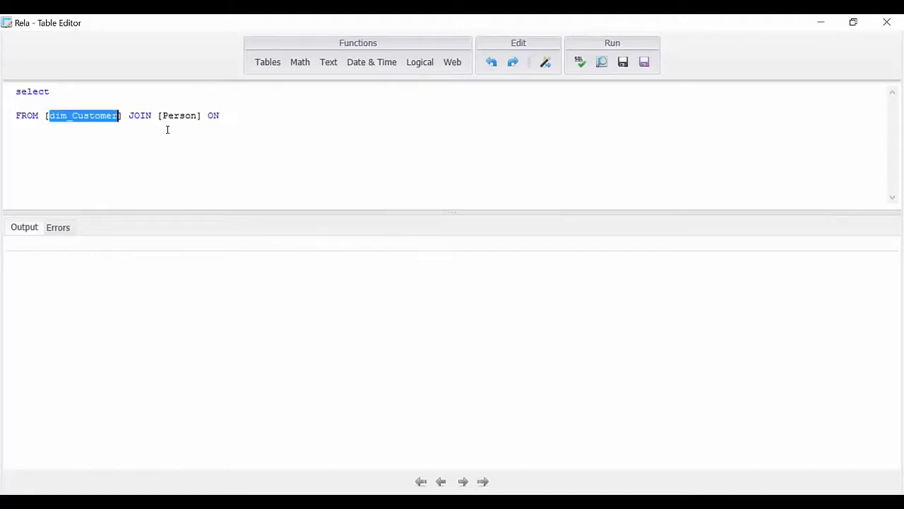
left_click(224, 124)
key("ctrl+v")
type(".")
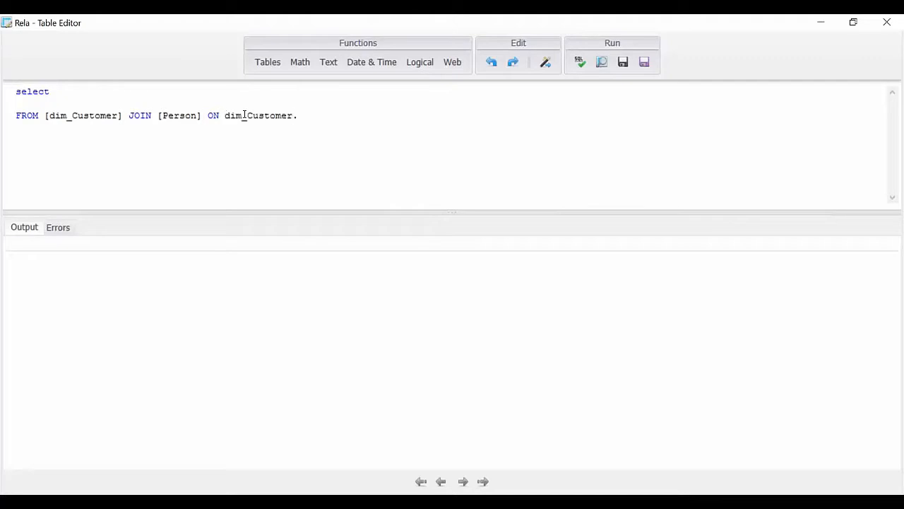
type("p")
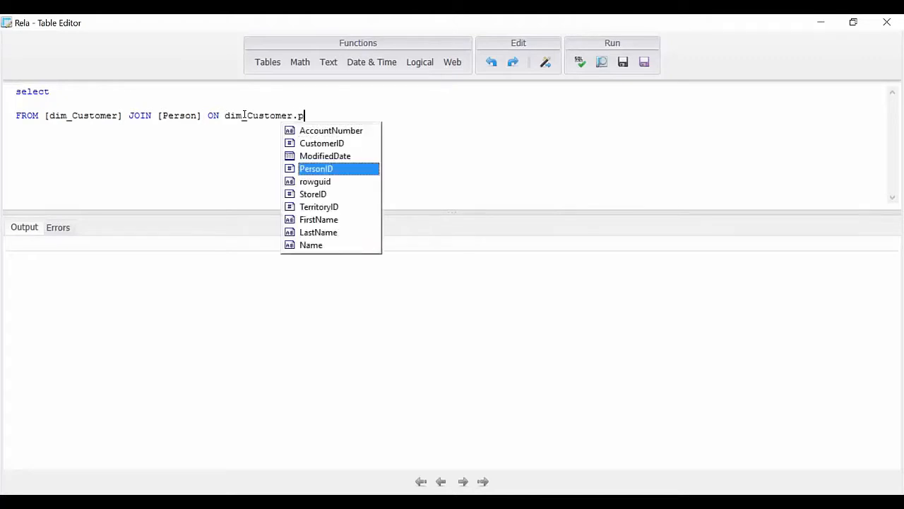
key("Return")
type("=")
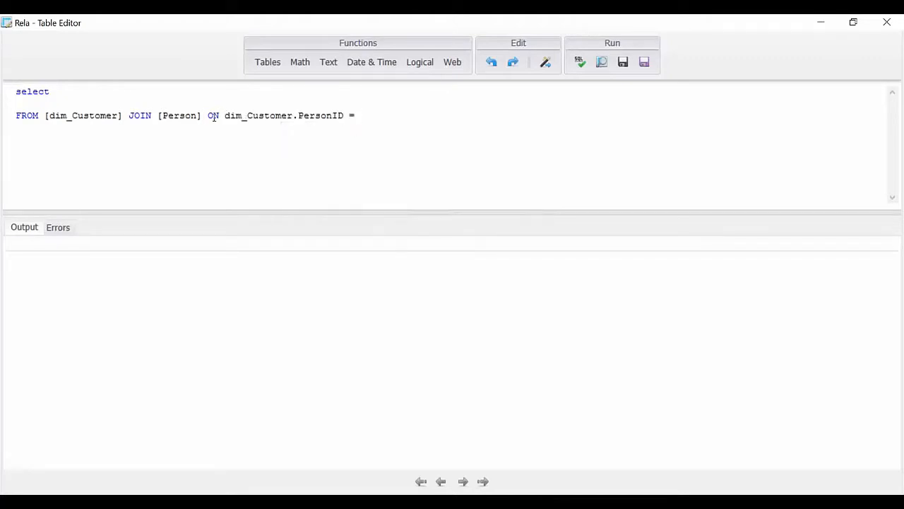
Step: Complete the join condition by adding Person.BusinessEntityID after the equals sign
double_click(190, 116)
key("ctrl+c")
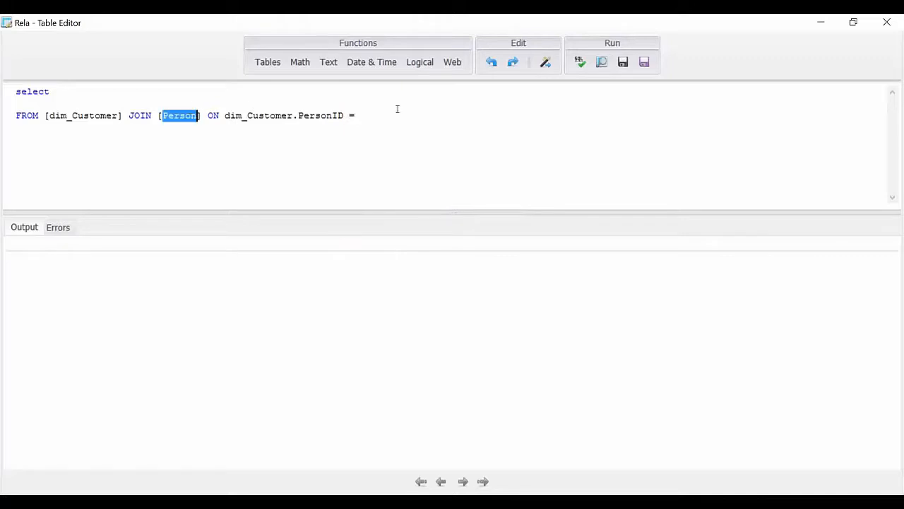
left_click(419, 111)
key("ctrl+v")
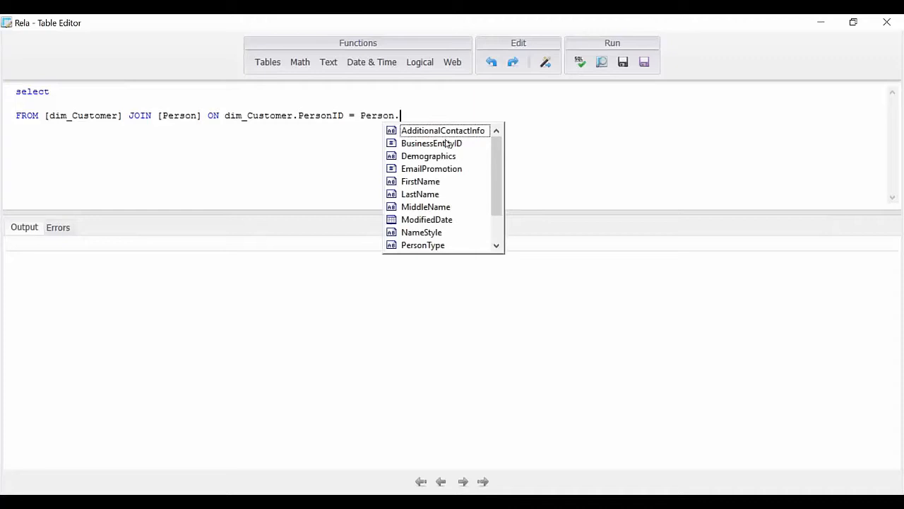
double_click(423, 144)
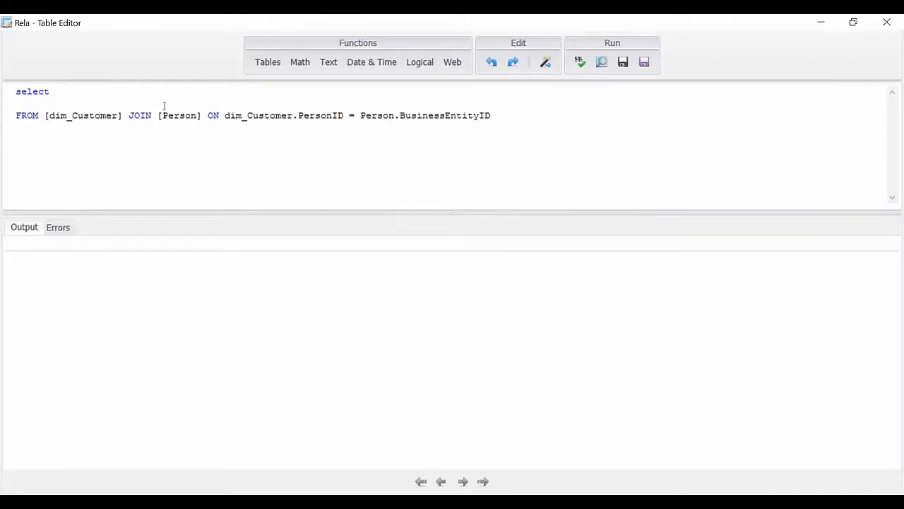
type("conc")
key("BackSpace")
key("BackSpace")
key("BackSpace")
key("BackSpace")
Step: Add dim_Customer.CustomerID as the first selected column, ending with a comma and a new line
double_click(91, 120)
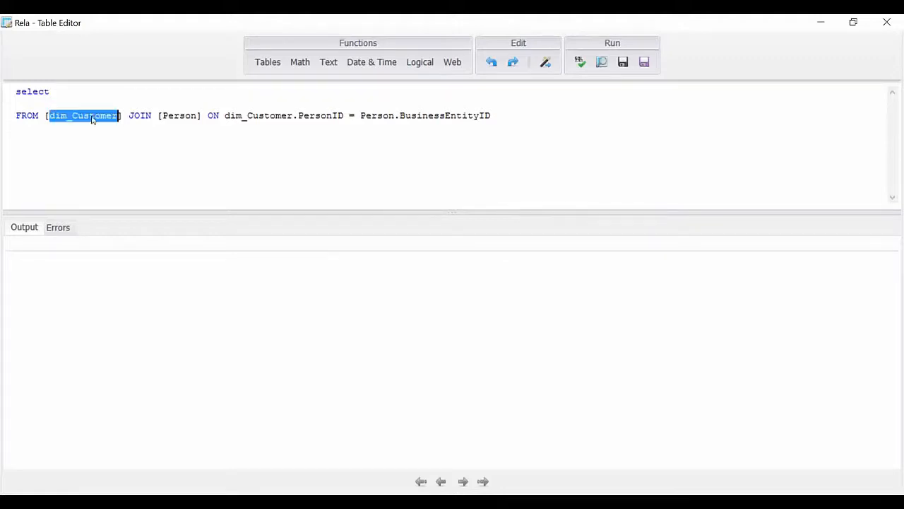
left_click(89, 104)
key("ctrl+v")
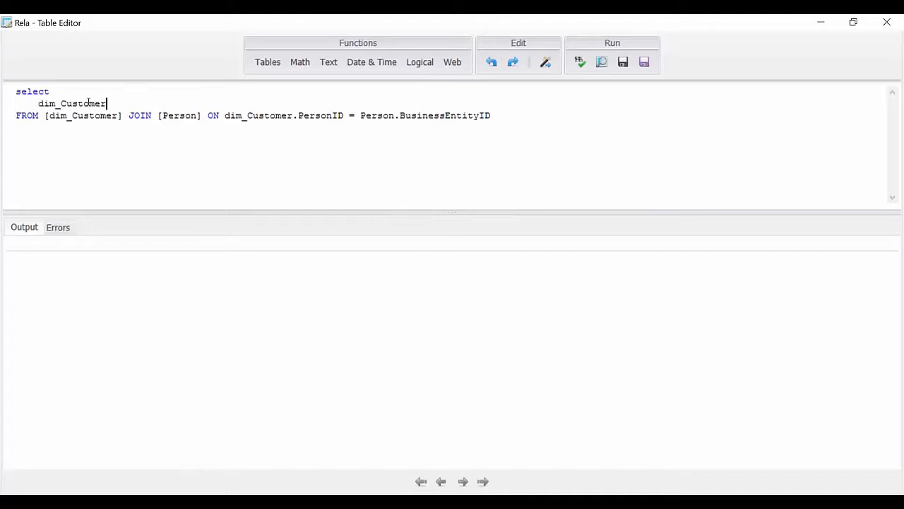
type(".")
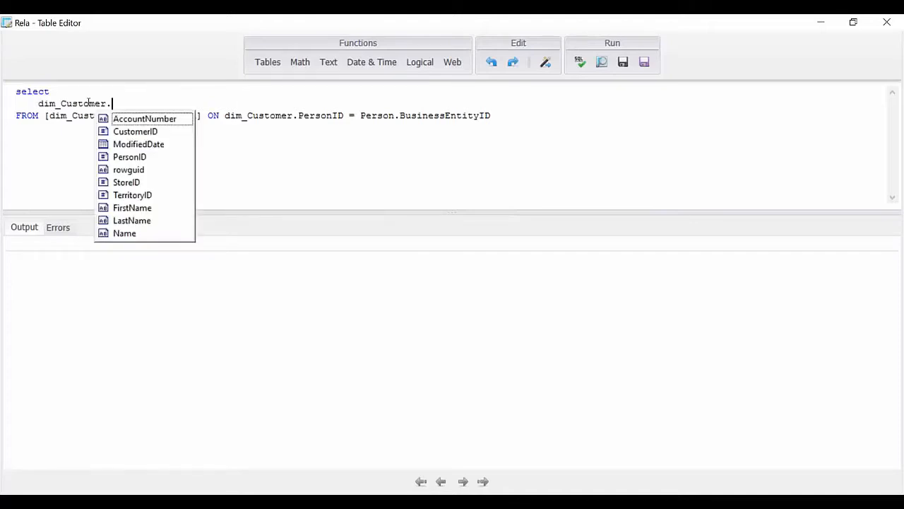
key("Down")
key("Down")
key("Return")
type("a")
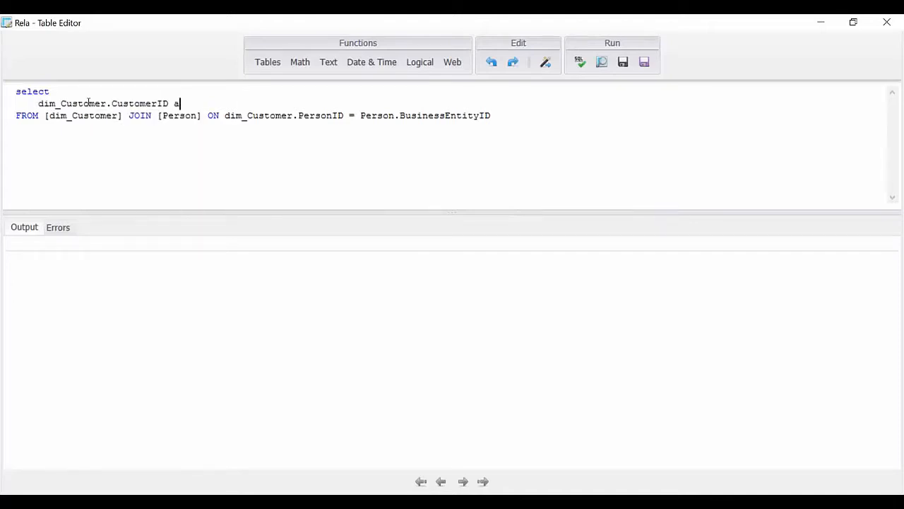
key("BackSpace")
key("BackSpace")
type(",")
key("Return")
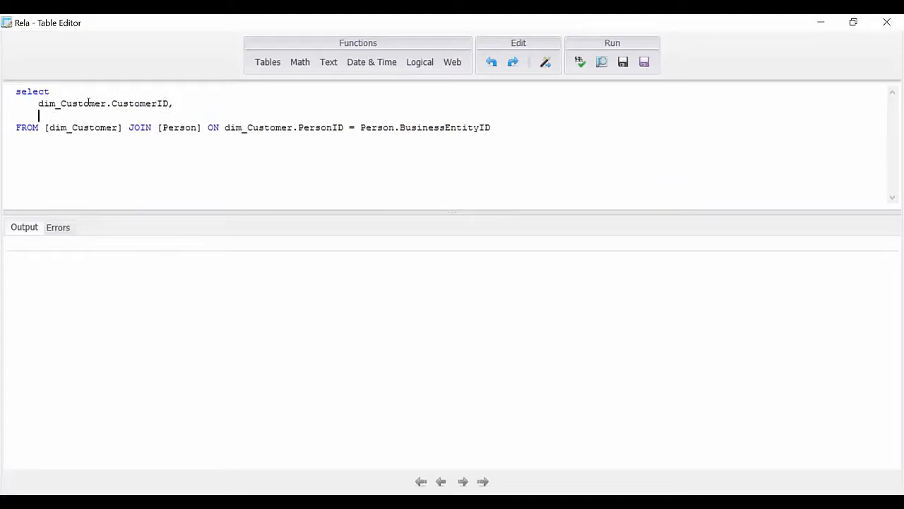
Step: Add count(Person.BusinessEntityID) AS as the second column expression of the select
type("count(")
double_click(194, 127)
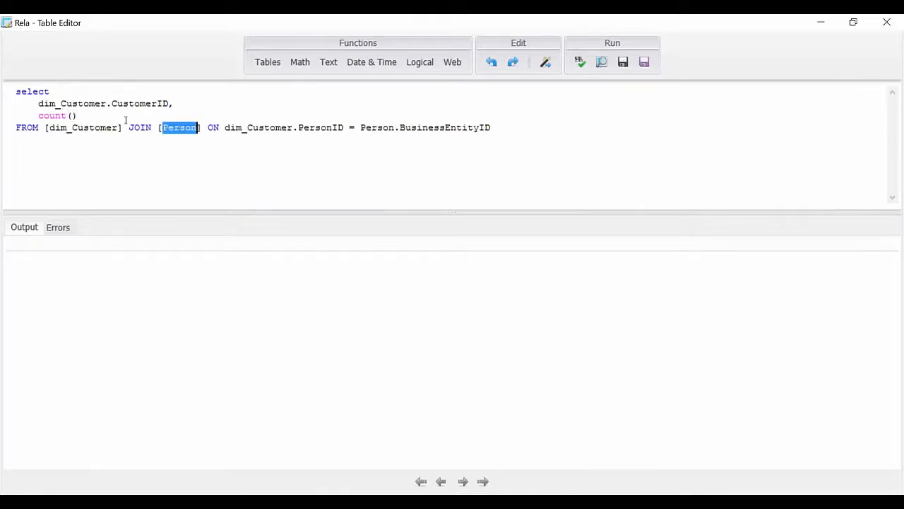
left_click(78, 115)
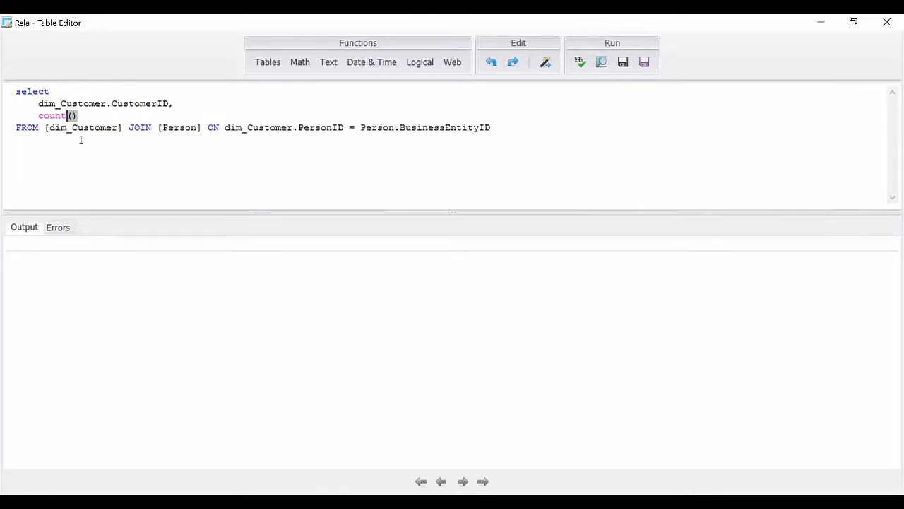
key("ctrl+v")
type(".")
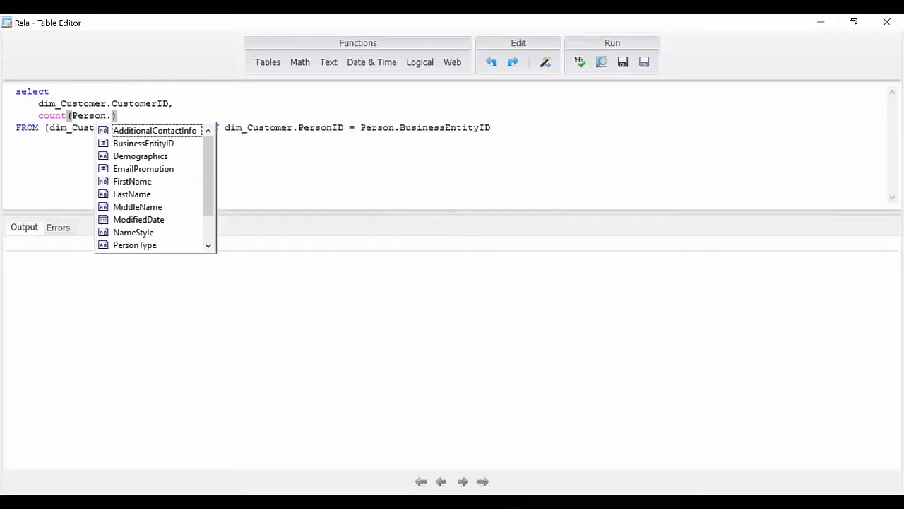
key("BackSpace")
type(".p")
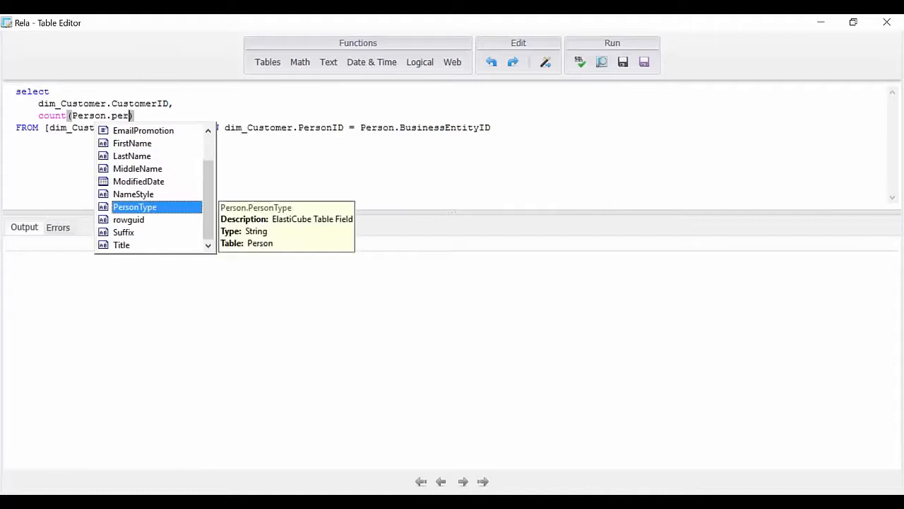
key("BackSpace")
type("bu")
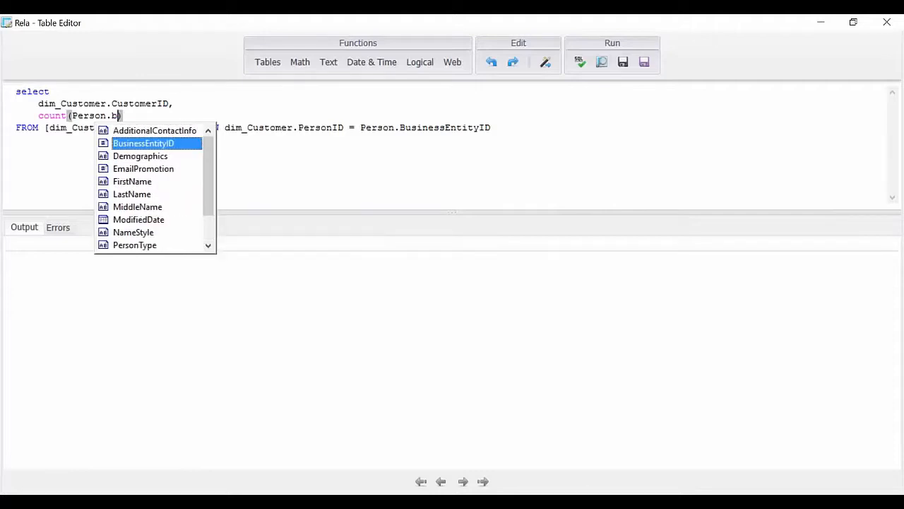
key("Return")
type("AS ")
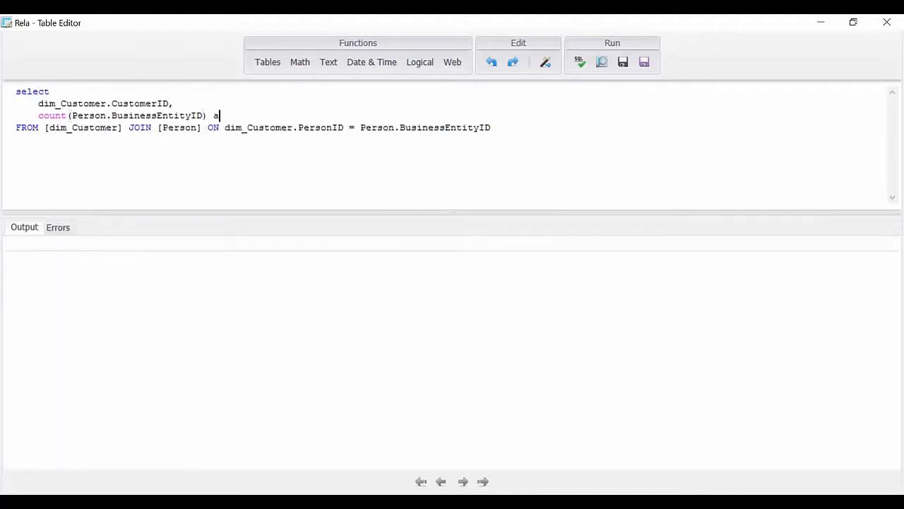
Step: Give the count expression the alias count and add the clause GROUP BY CustomerID below the join
type("countgroup by")
double_click(158, 105)
key("ctrl+c")
left_click(69, 140)
key("ctrl+v")
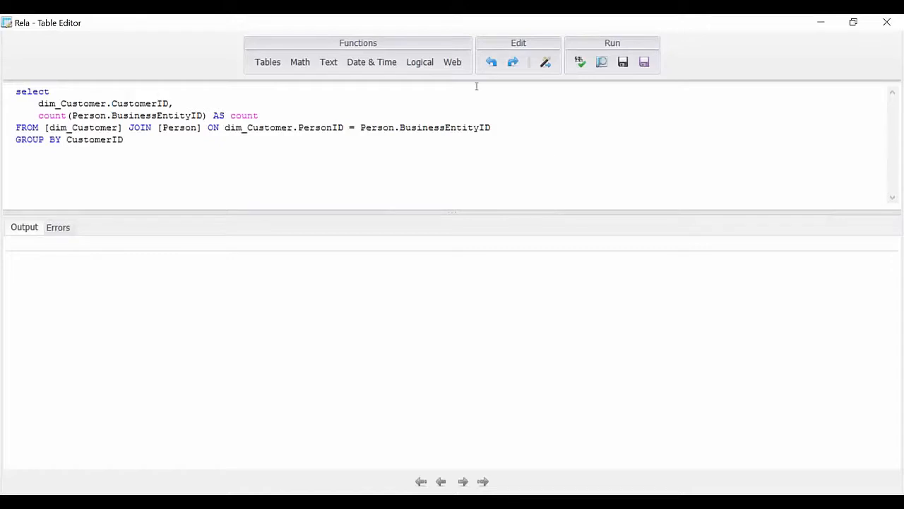
Step: Parse and preview the Rela query, and check the count column across the result pages up to page 5
left_click(579, 63)
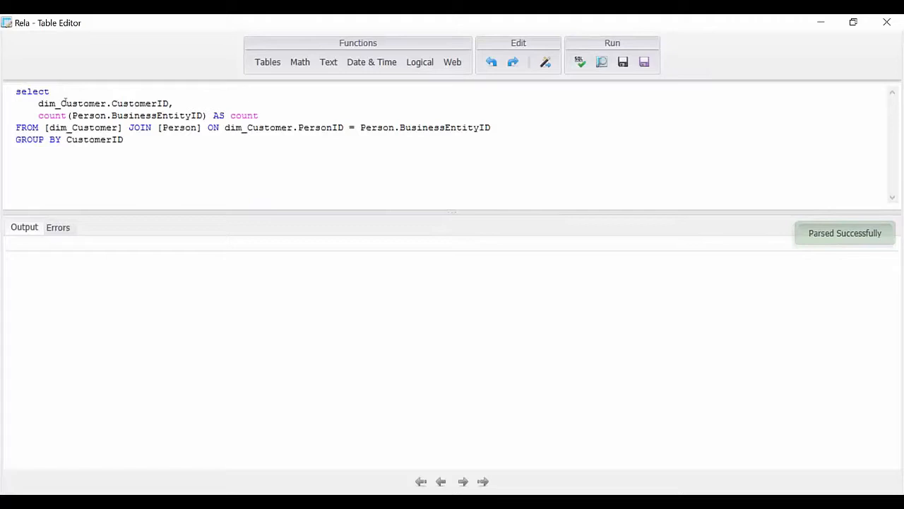
left_click(41, 103)
left_click_drag(62, 110, 146, 106)
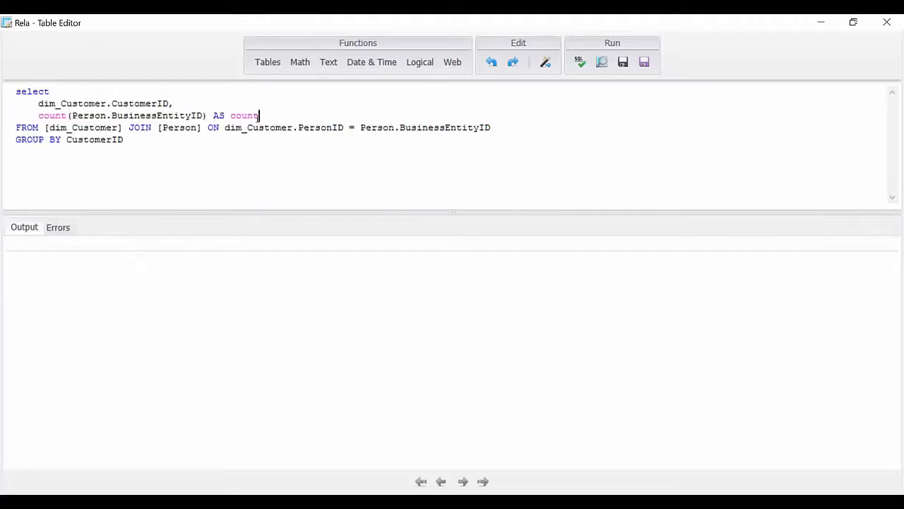
left_click_drag(259, 115, 156, 113)
left_click(162, 113)
left_click(429, 63)
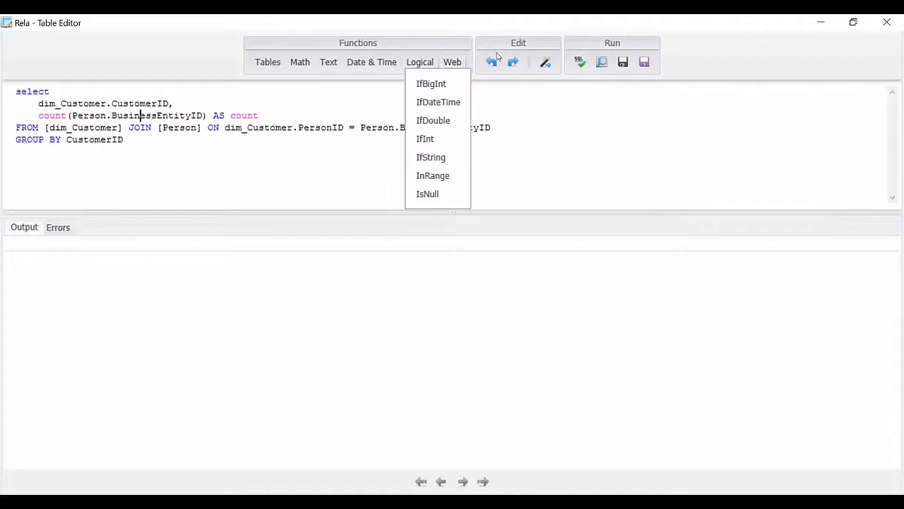
left_click(599, 65)
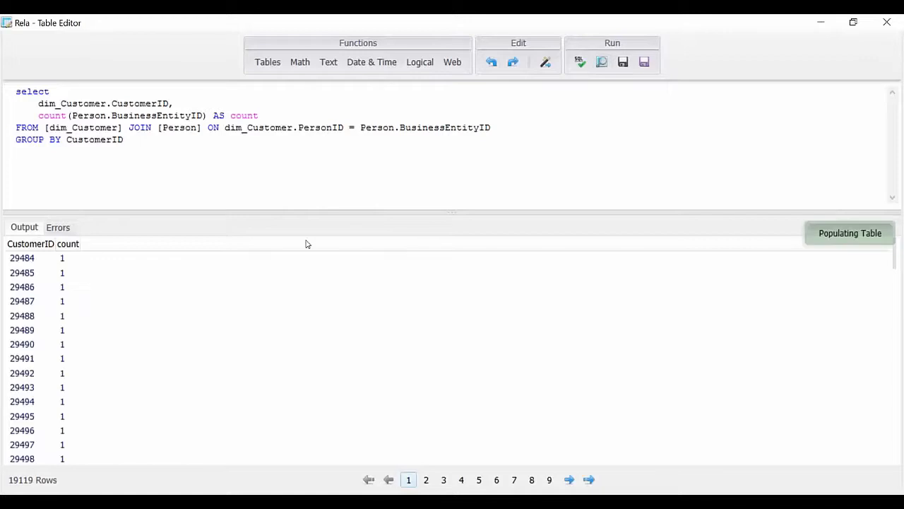
scroll(200, 288, "down", 15)
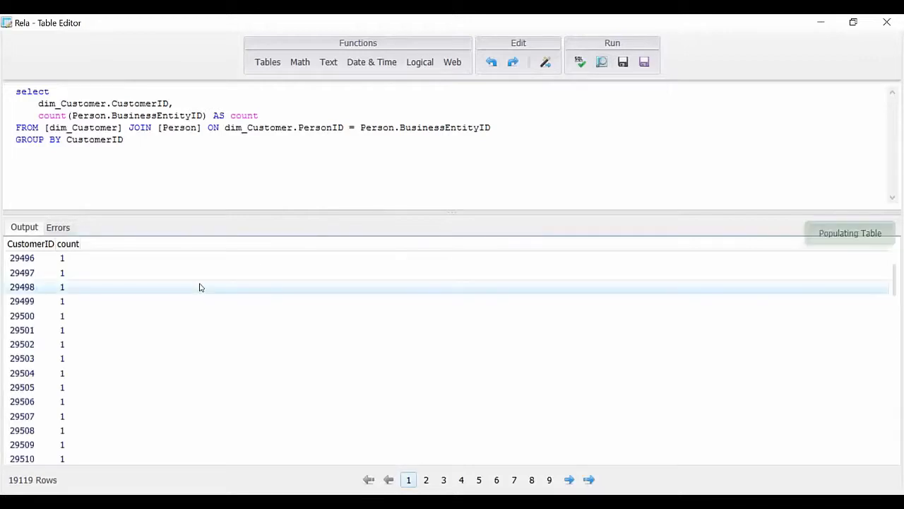
scroll(200, 288, "down", 14)
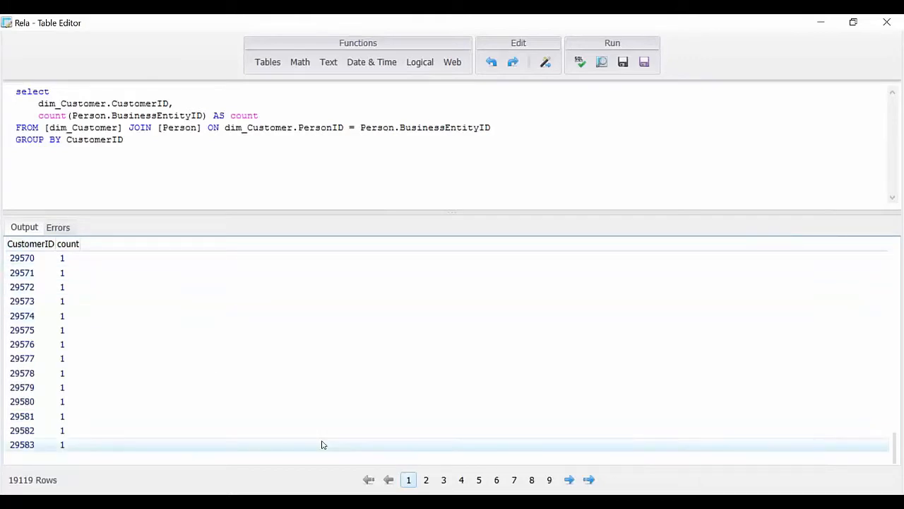
left_click(443, 481)
left_click(462, 481)
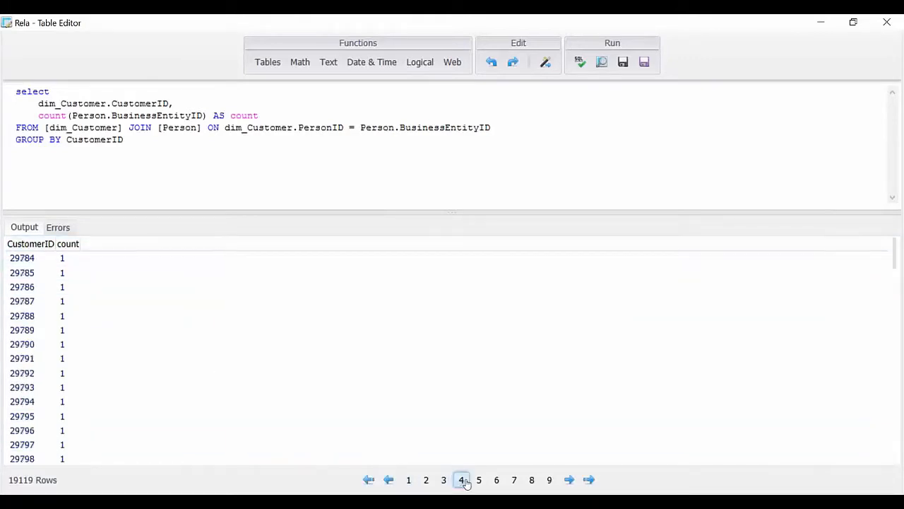
left_click(479, 481)
Step: Append the clause HAVING count(Person.BusinessEntityID) > 1, and parse and preview the filtered query
left_click(535, 135)
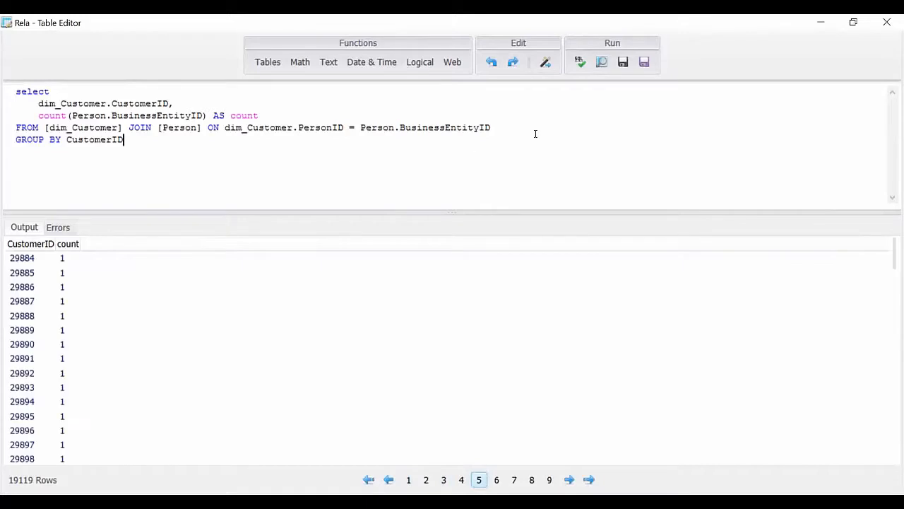
key("Return")
type("HAVING")
left_click_drag(205, 115, 32, 121)
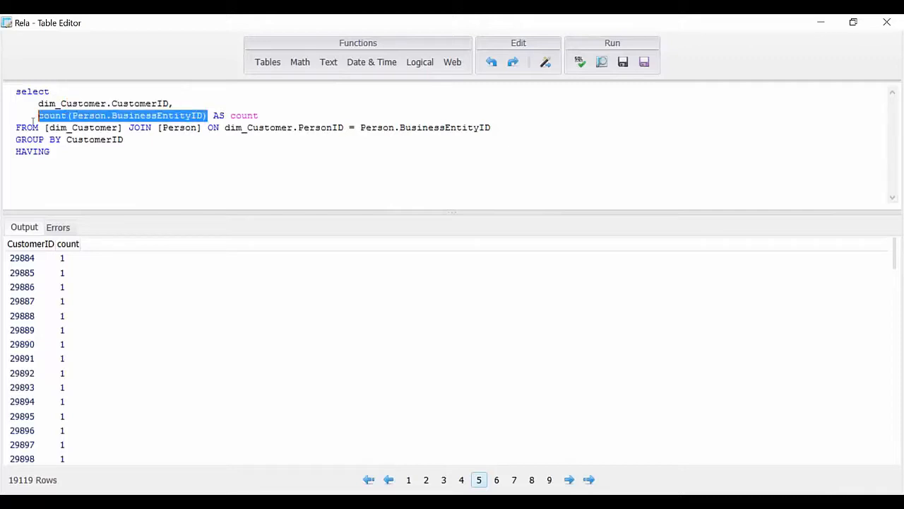
left_click(182, 169)
key("ctrl+v")
type("> ")
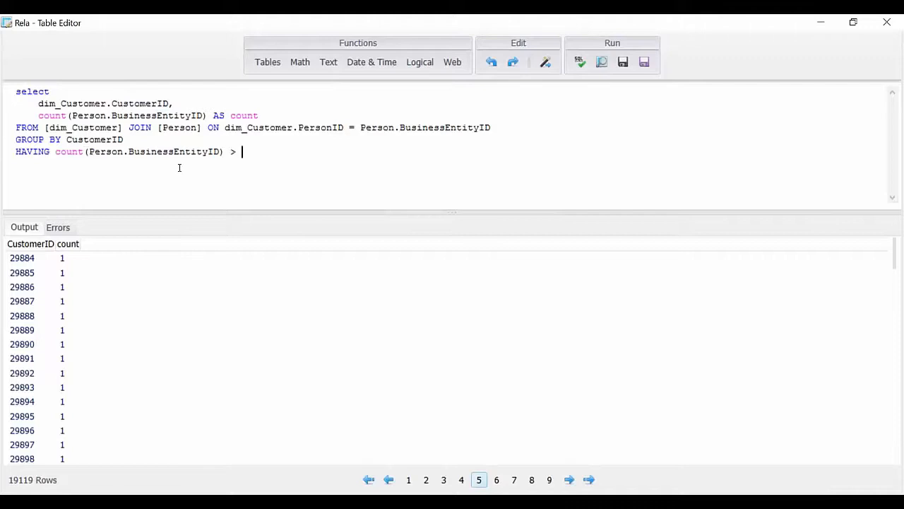
type("1")
left_click(582, 63)
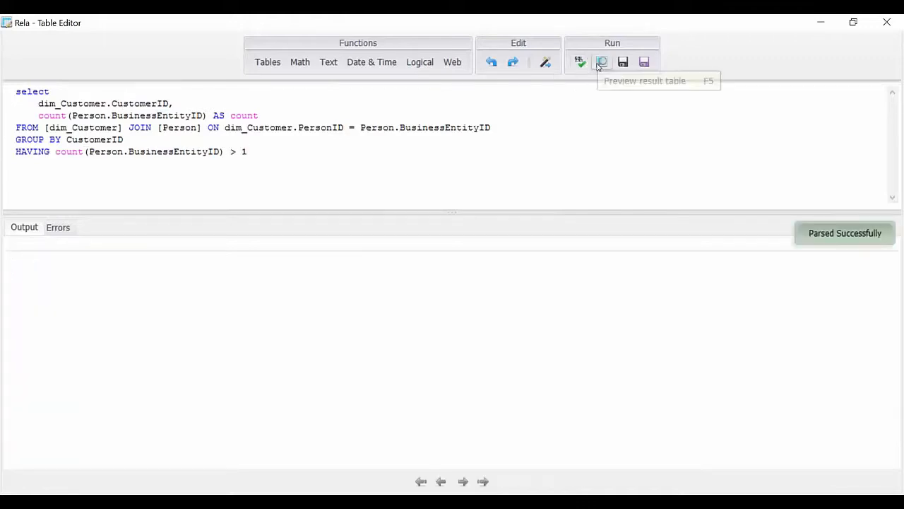
left_click(600, 64)
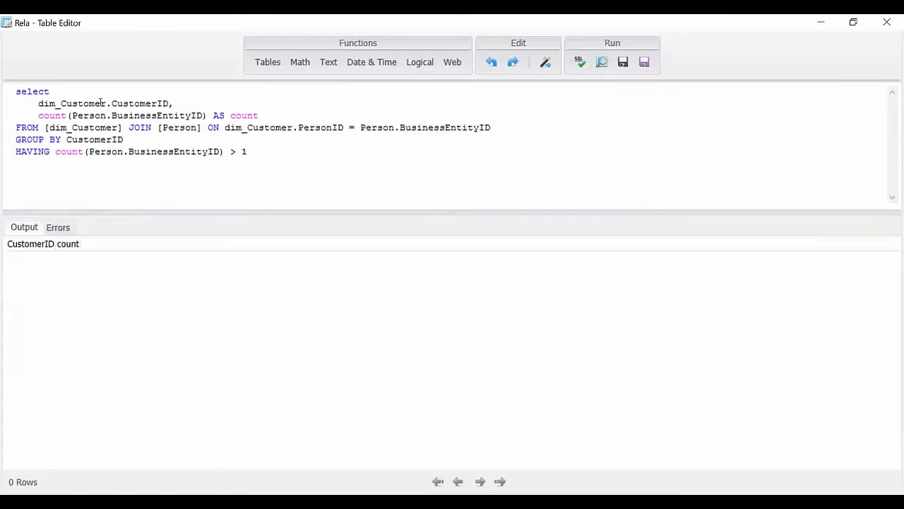
Step: Move dim_Customer.CustomerID from the first column line into the count function, directly before Person.BusinessEntityID
left_click(38, 103)
left_click_drag(39, 103, 171, 103)
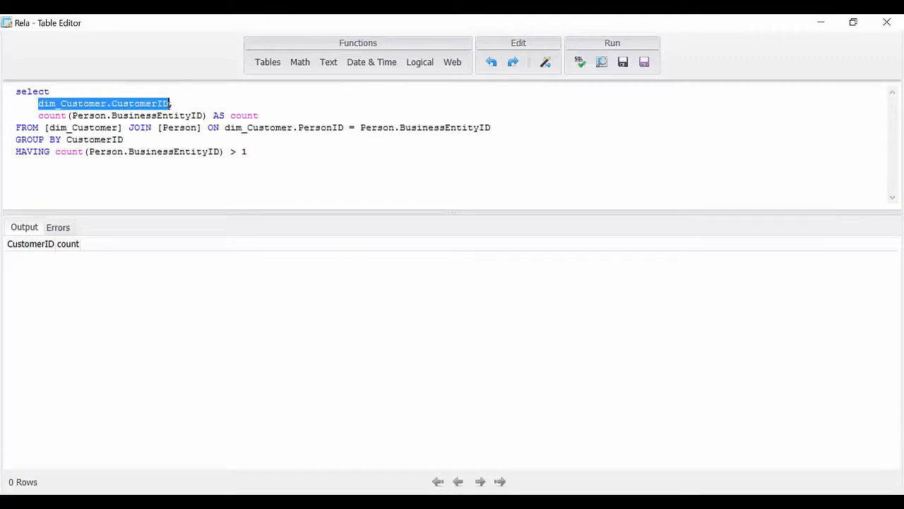
key("ctrl+x")
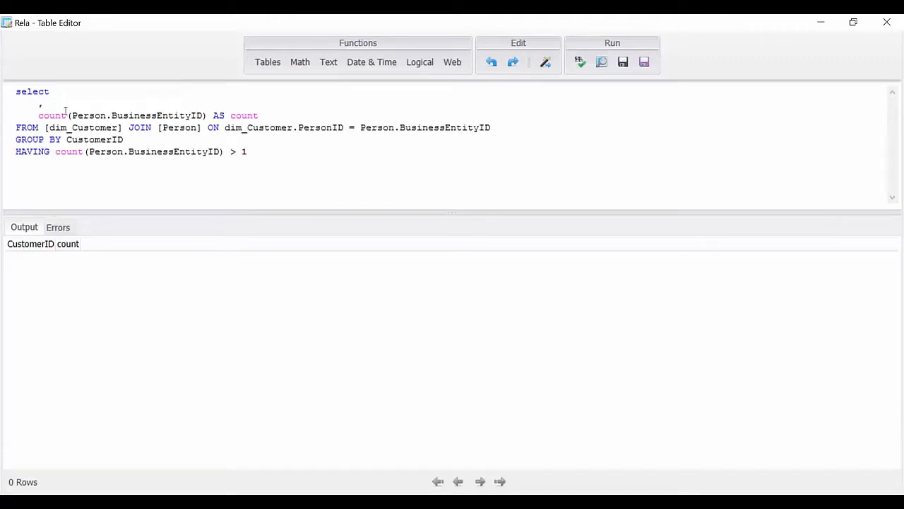
left_click(71, 115)
key("ctrl+v")
Step: Move Person.BusinessEntityID out of the count function to the first column line, before the comma
key("shift+Right")
key("shift+Right")
key("shift+Right")
key("shift+Right")
key("shift+Right")
key("shift+Right")
key("shift+Right")
key("shift+Right")
key("shift+Right")
key("shift+Right")
key("shift+Right")
key("shift+Right")
key("shift+Right")
key("shift+Right")
key("shift+Right")
key("shift+Right")
key("shift+Right")
key("shift+Right")
key("shift+Right")
key("shift+Right")
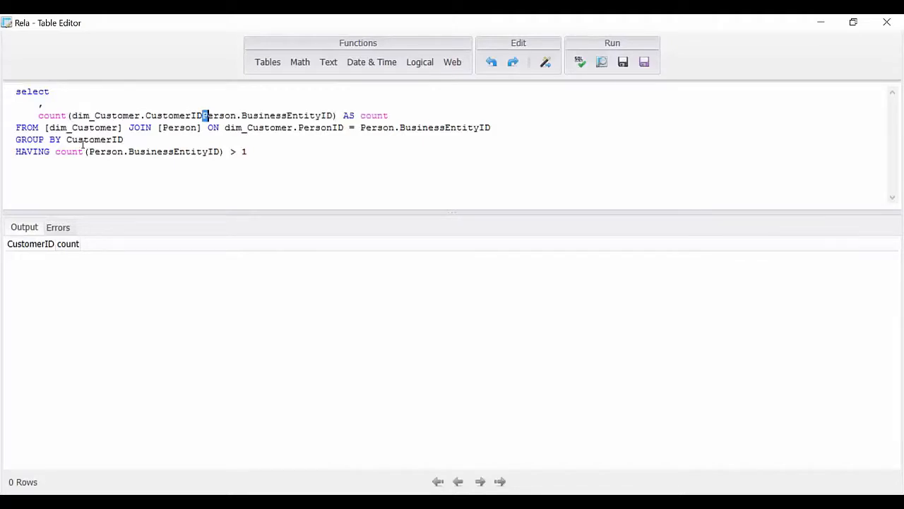
key("shift+Right")
key("shift+Right")
key("shift+Right")
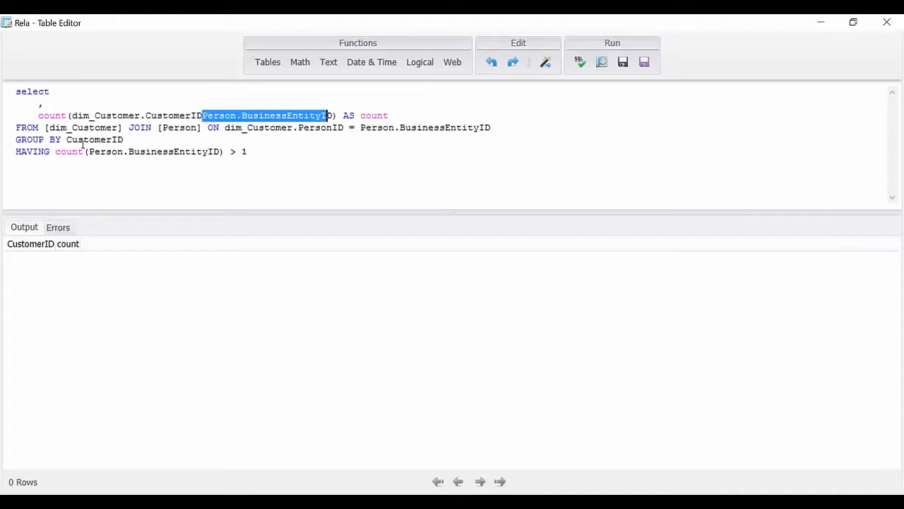
key("Delete")
key("Up")
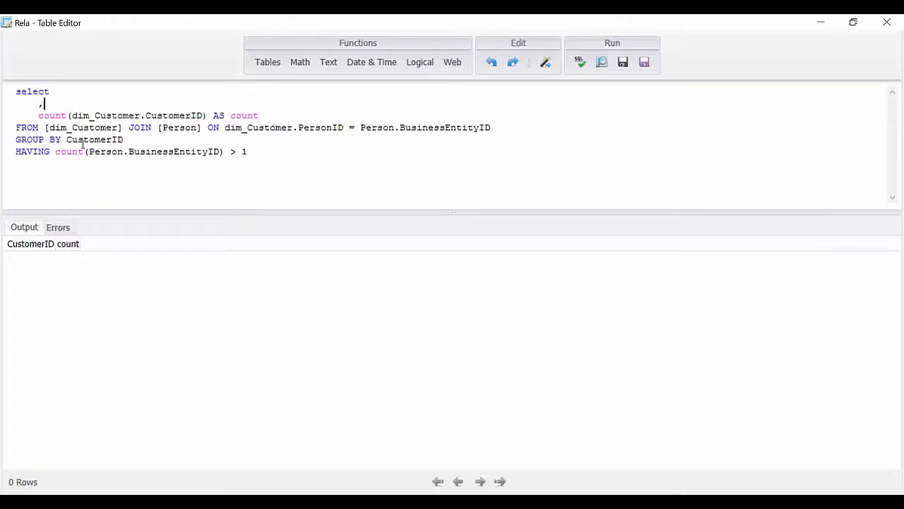
key("Left")
left_click(36, 108)
key("ctrl+v")
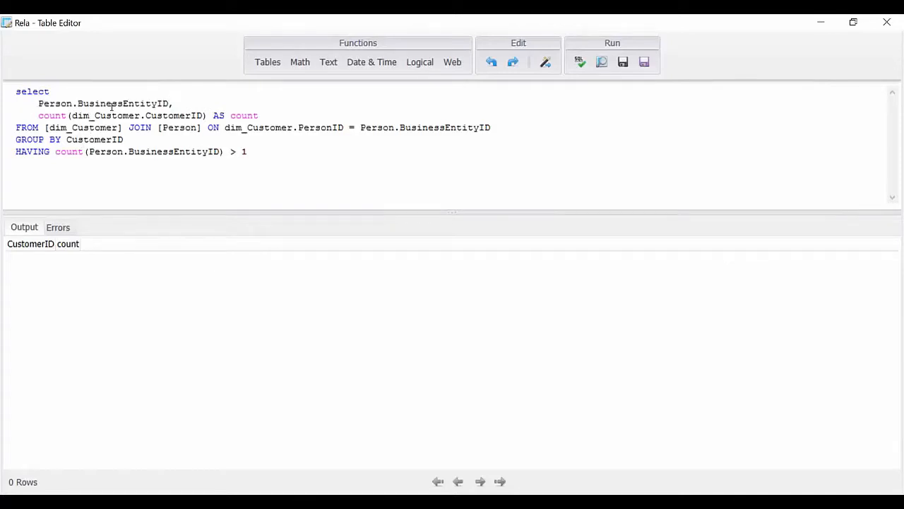
Step: Replace CustomerID with BusinessEntityID in the GROUP BY clause
double_click(114, 104)
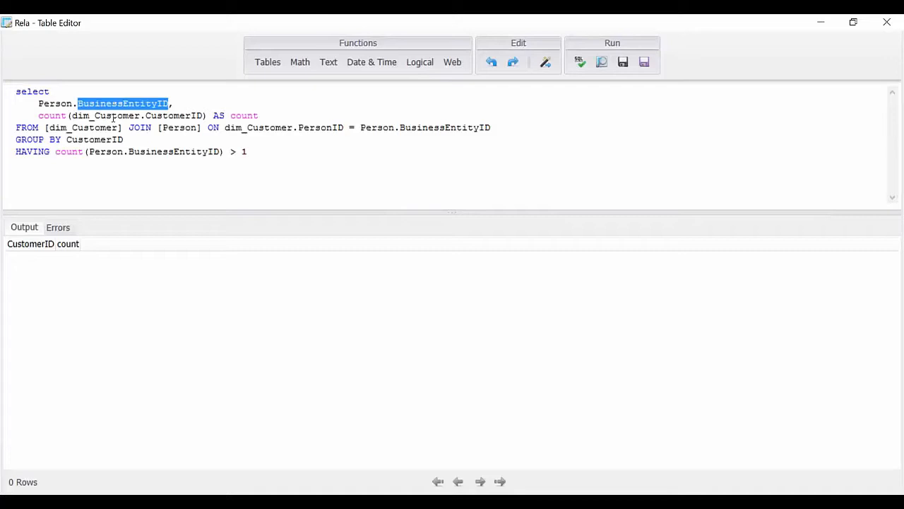
double_click(102, 139)
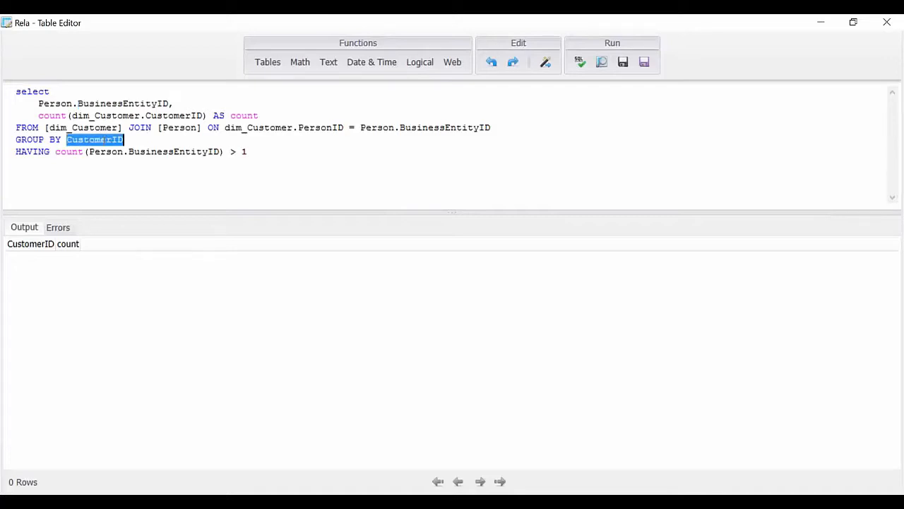
key("ctrl+v")
Step: Comment out the HAVING line with --, and parse and preview the query grouped by BusinessEntityID
left_click(88, 151)
left_click_drag(88, 152, 220, 146)
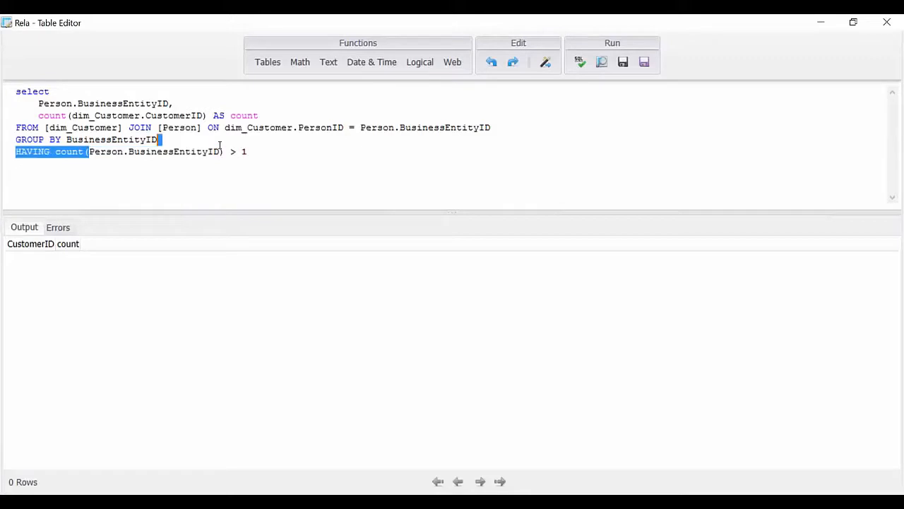
left_click(19, 153)
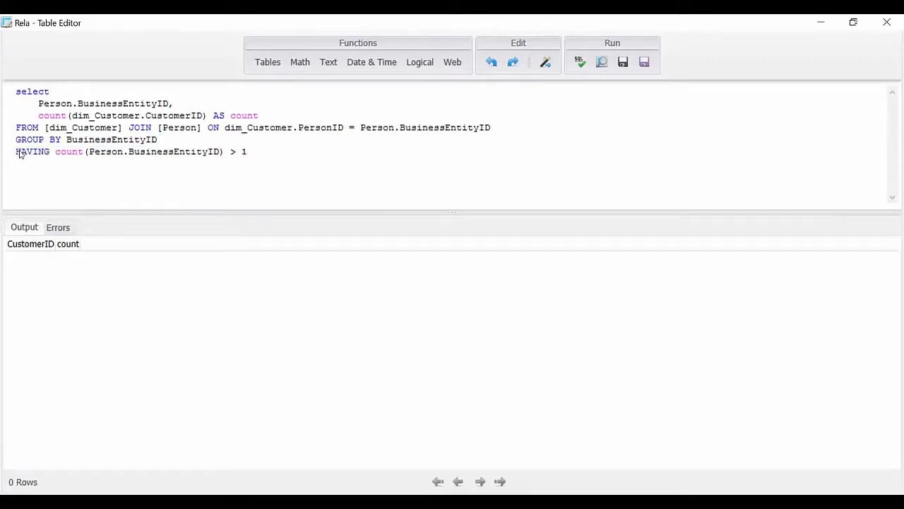
type("--")
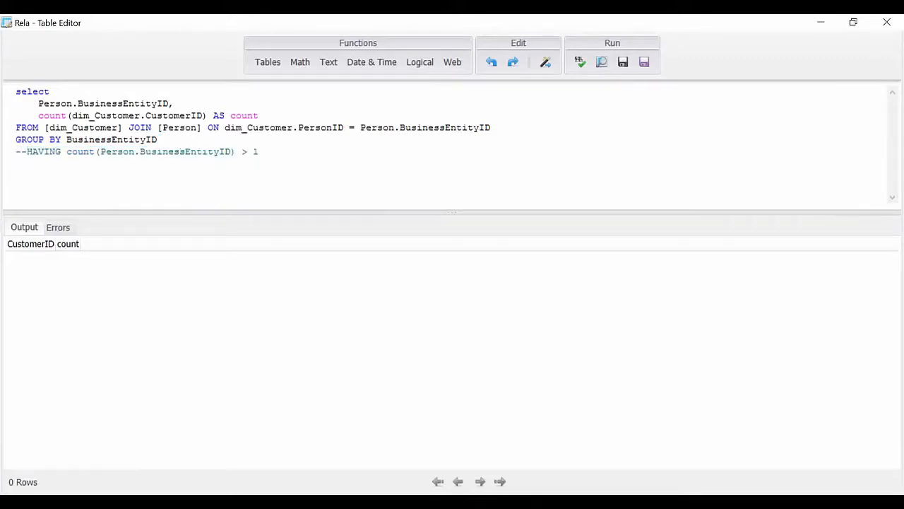
left_click(580, 62)
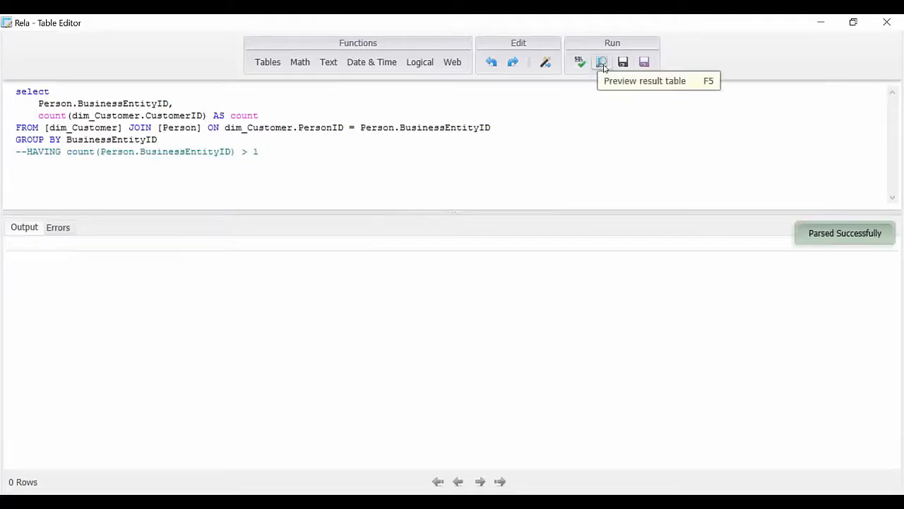
left_click(602, 64)
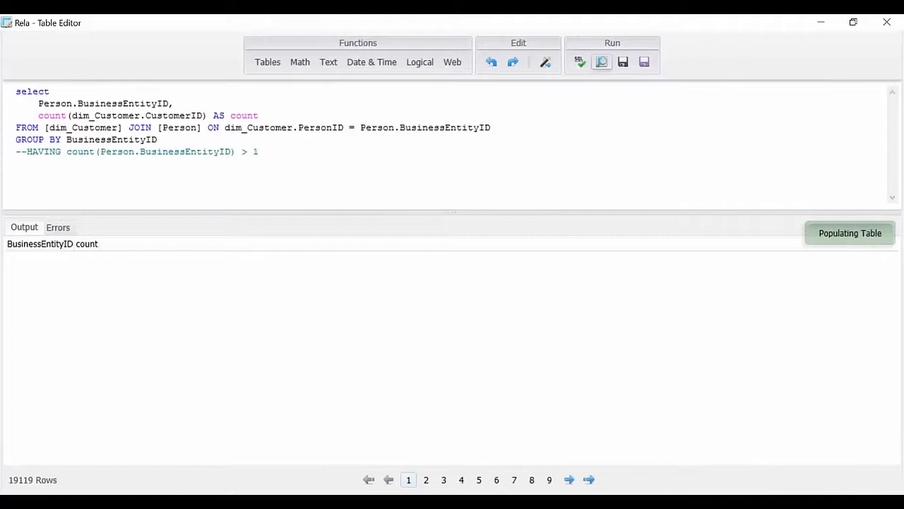
Step: Uncomment the HAVING clause and replace its count expression with count(dim_Customer.CustomerID)
left_click(144, 255)
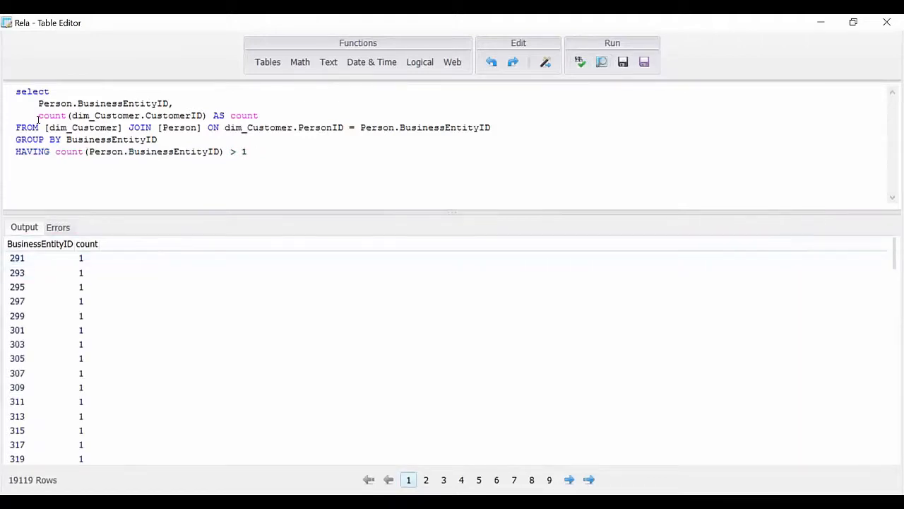
left_click_drag(33, 115, 206, 116)
key("ctrl+c")
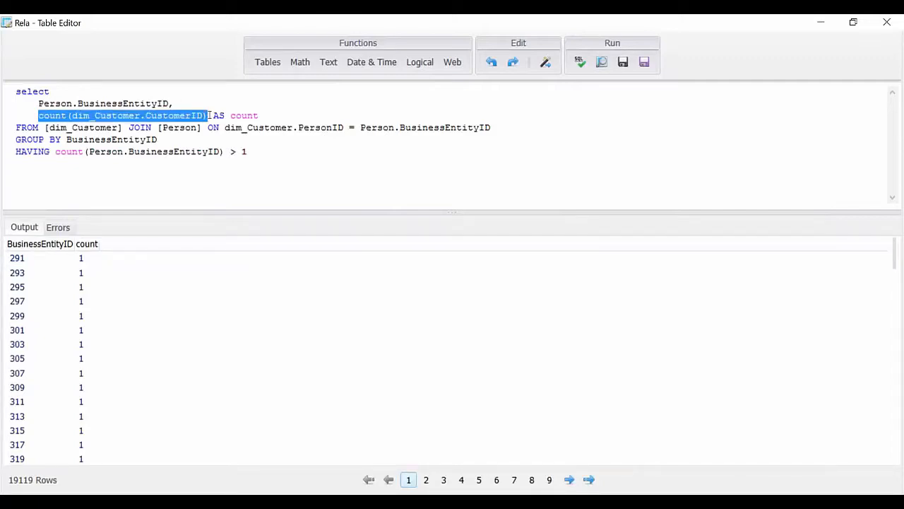
left_click(225, 151)
left_click_drag(194, 149, 56, 151)
key("ctrl+v")
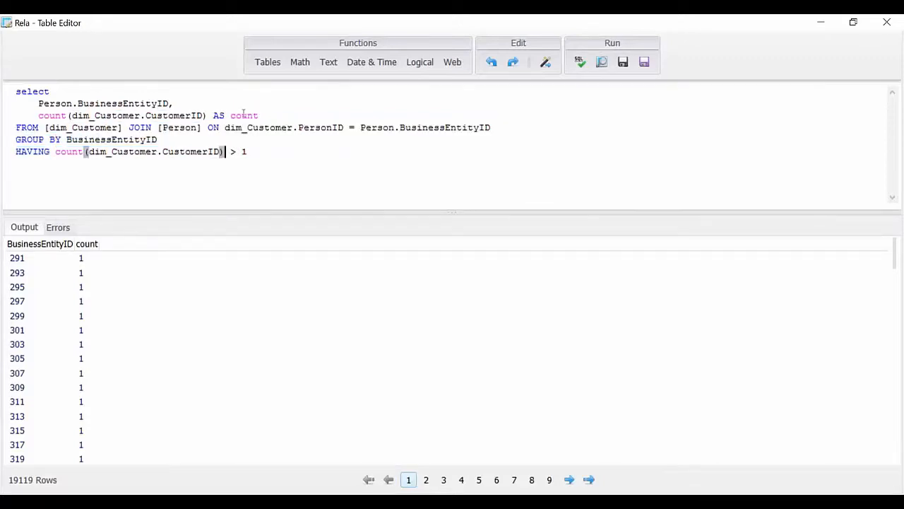
Step: Parse and preview the filtered Rela query, and save and close the table editor
left_click(582, 62)
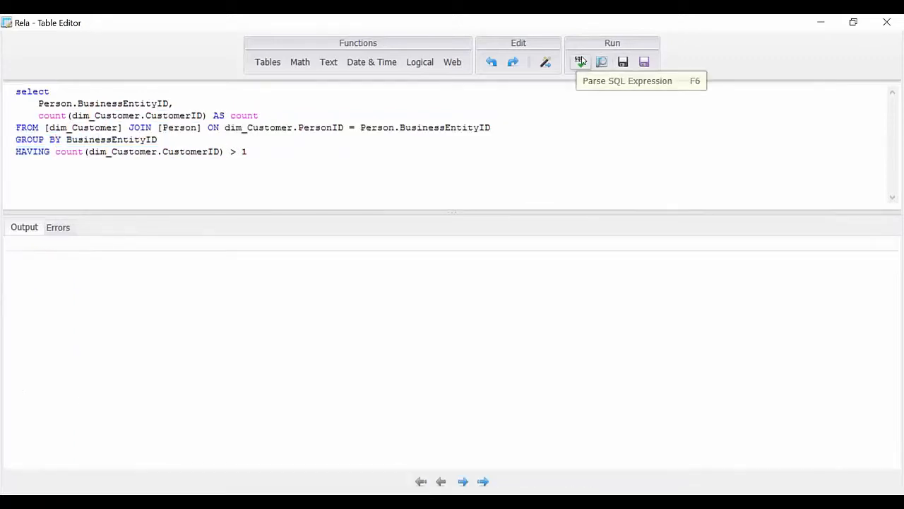
left_click(602, 62)
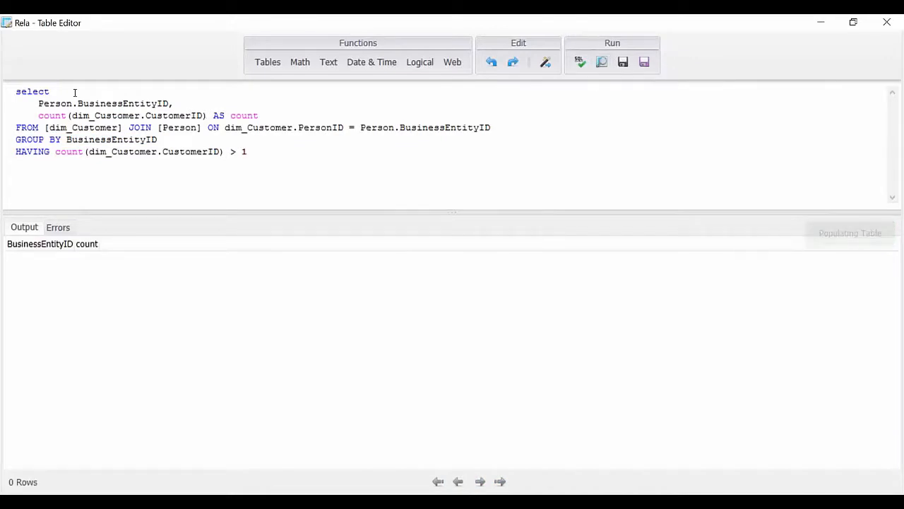
left_click(645, 62)
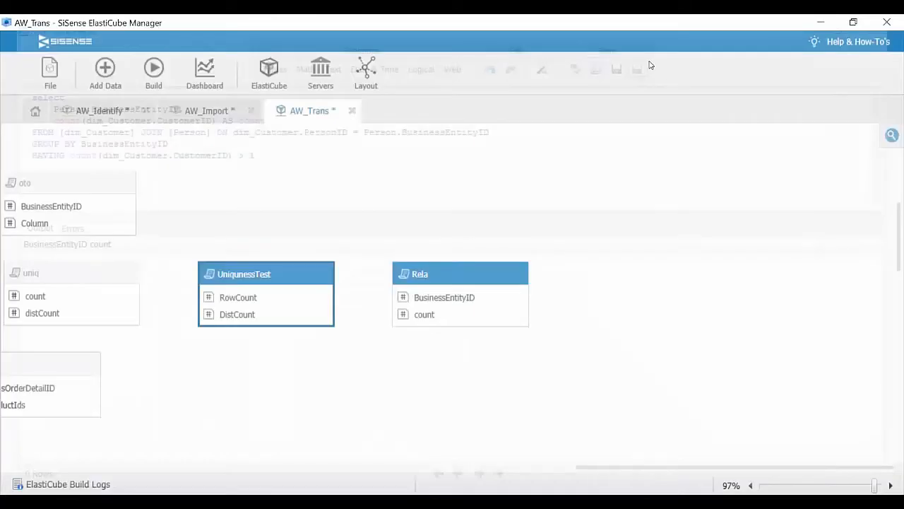
Step: Reopen the Rela query and replace everything after FROM on its line with [fact_Sales] JOIN [dim_Product]
left_click_drag(408, 182, 621, 222)
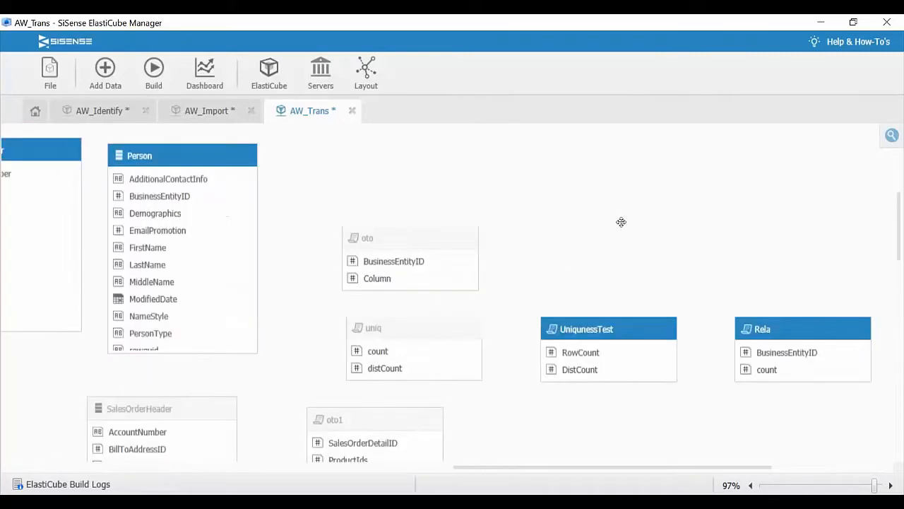
left_click_drag(266, 205, 228, 193)
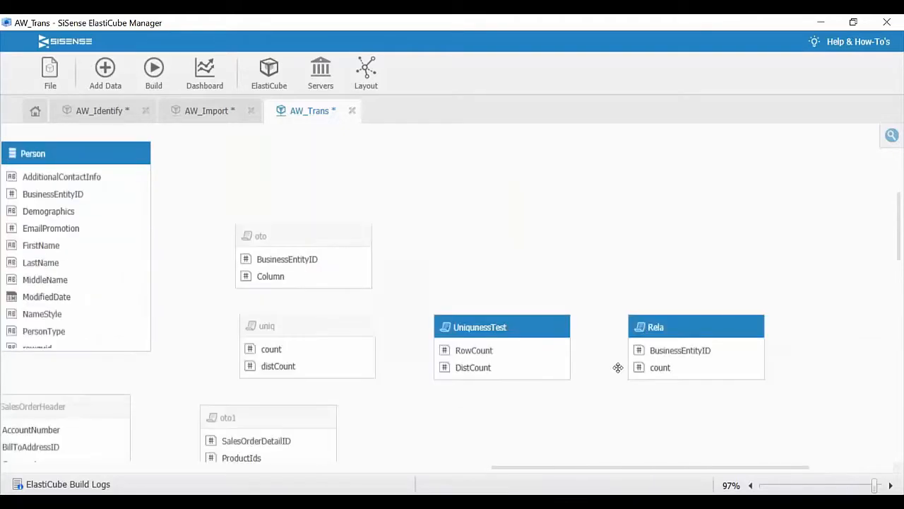
left_click(654, 306)
left_click_drag(45, 127, 494, 126)
left_click(323, 64)
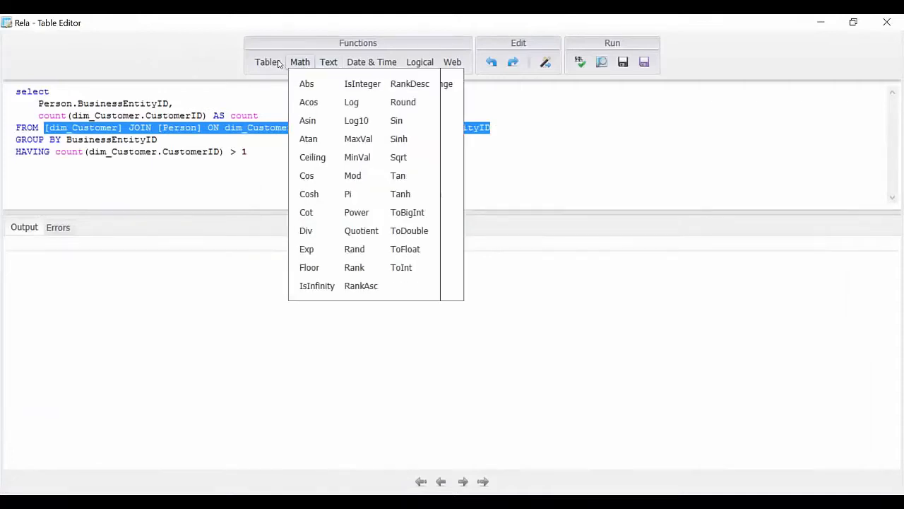
mouse_move(279, 63)
left_click(286, 119)
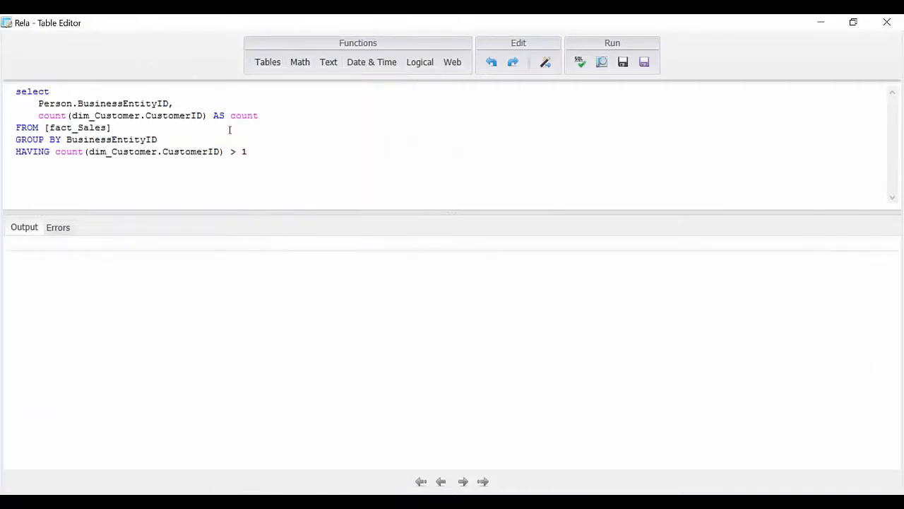
type("join")
left_click(266, 63)
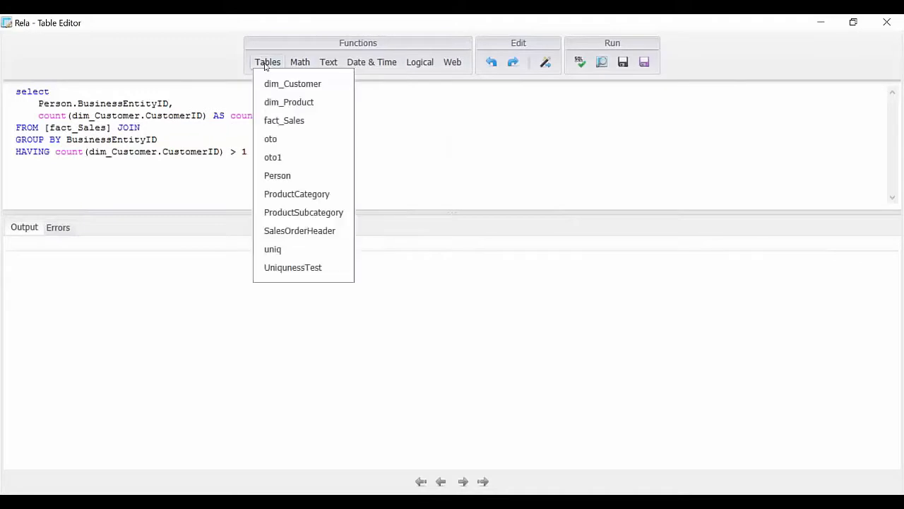
left_click(281, 102)
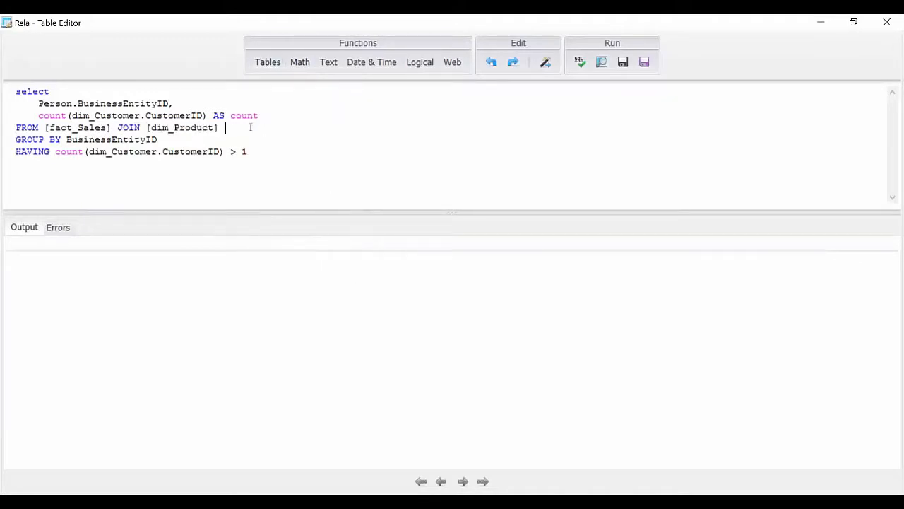
Step: Add the join condition ON fact_Sales.ProductID = dim_Product.ProductID
type("on")
double_click(101, 127)
key("ctrl+c")
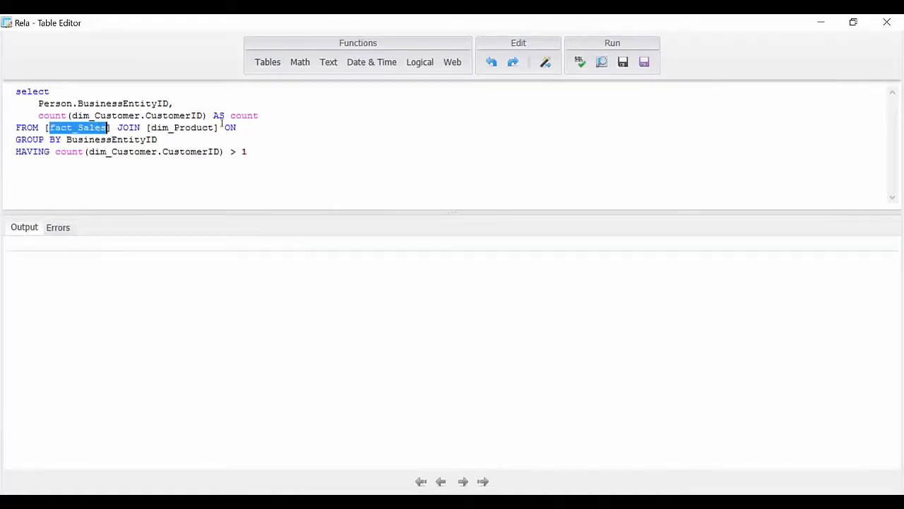
left_click(252, 127)
key("ctrl+v")
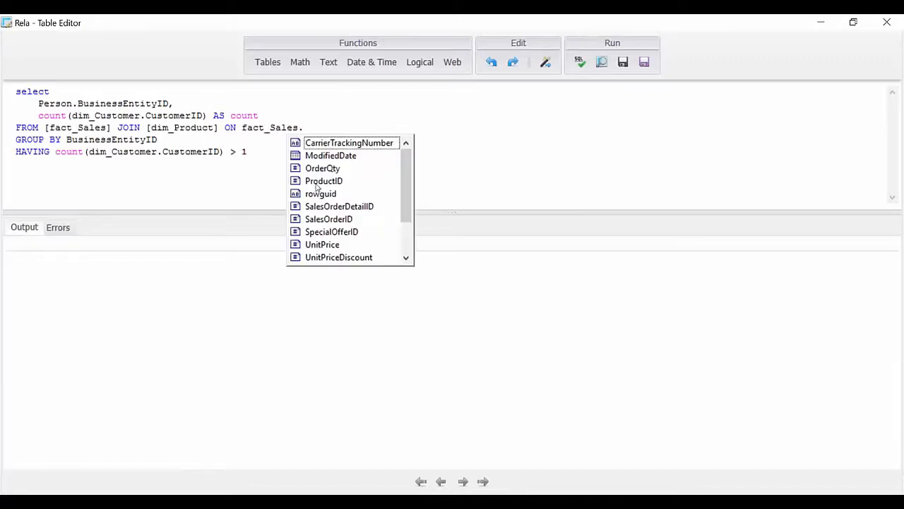
double_click(318, 181)
type("=")
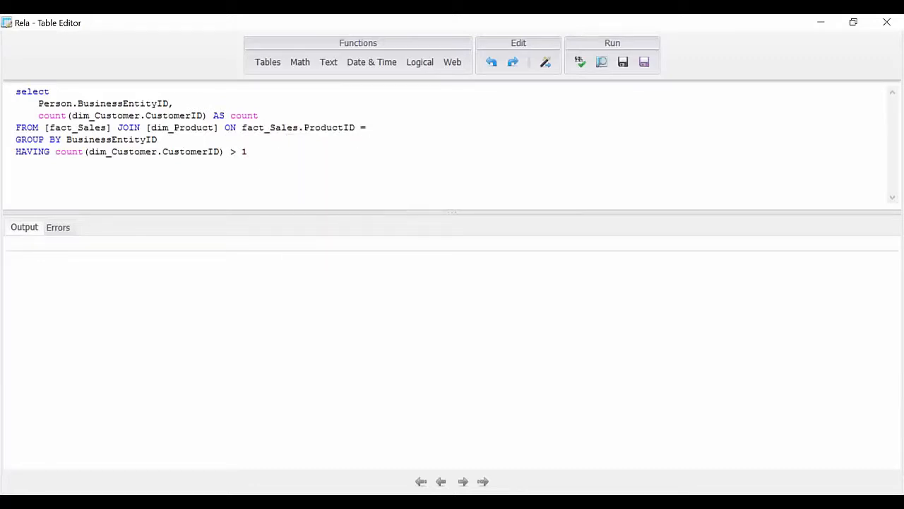
double_click(202, 127)
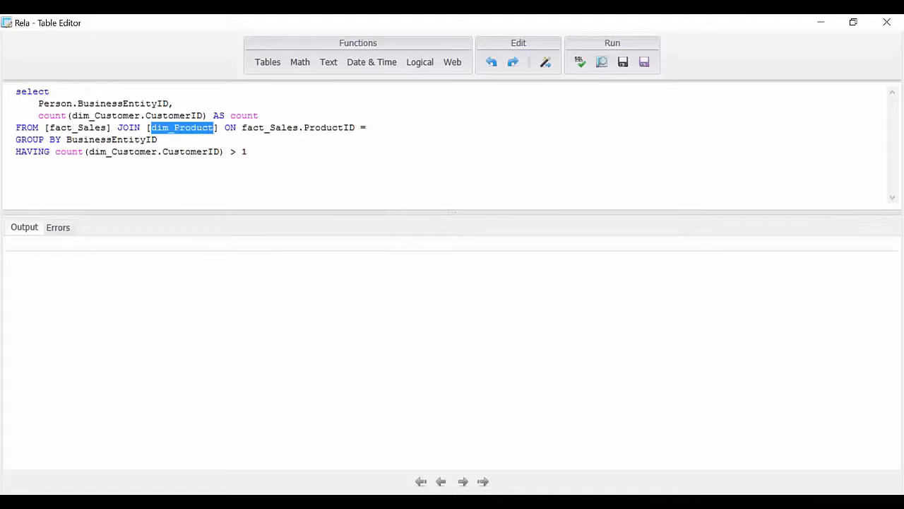
left_click(432, 130)
key("ctrl+v")
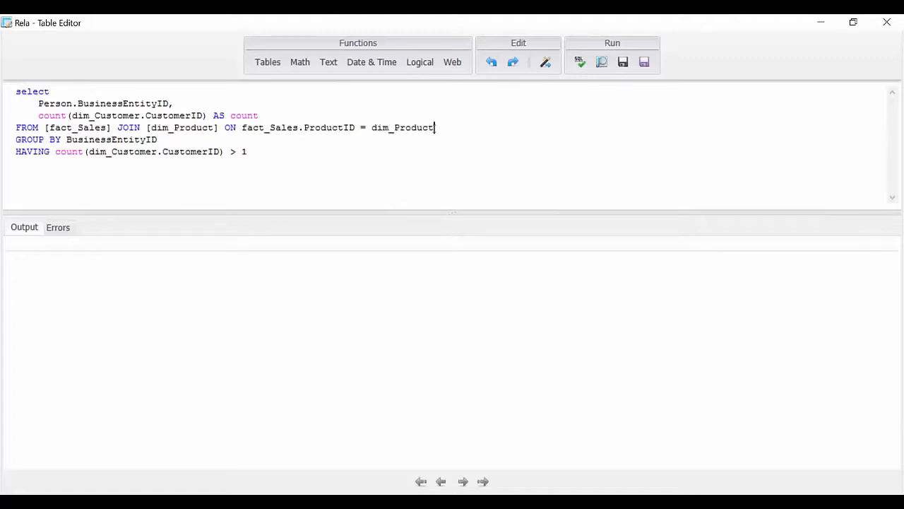
type(".")
key("Down")
key("Down")
key("Down")
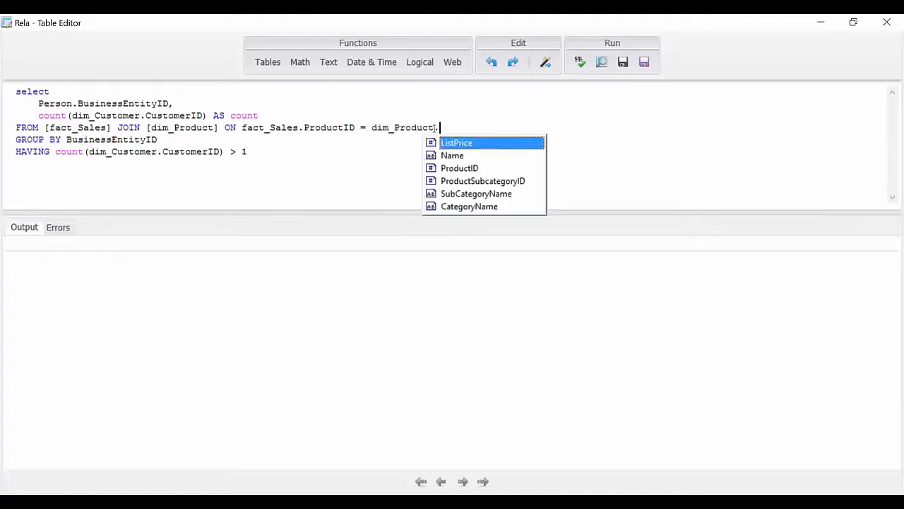
key("Return")
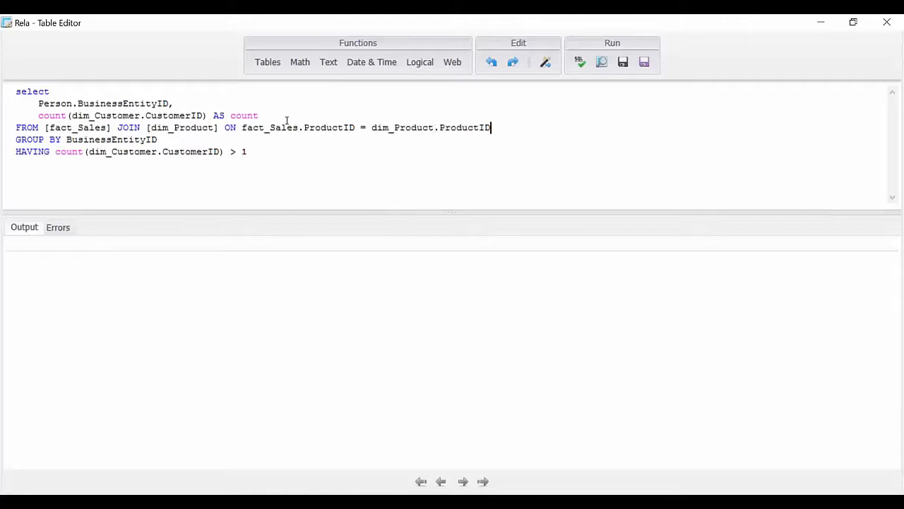
Step: Replace the argument of the count in the select list with fact_Sales.SalesOrderID
double_click(94, 127)
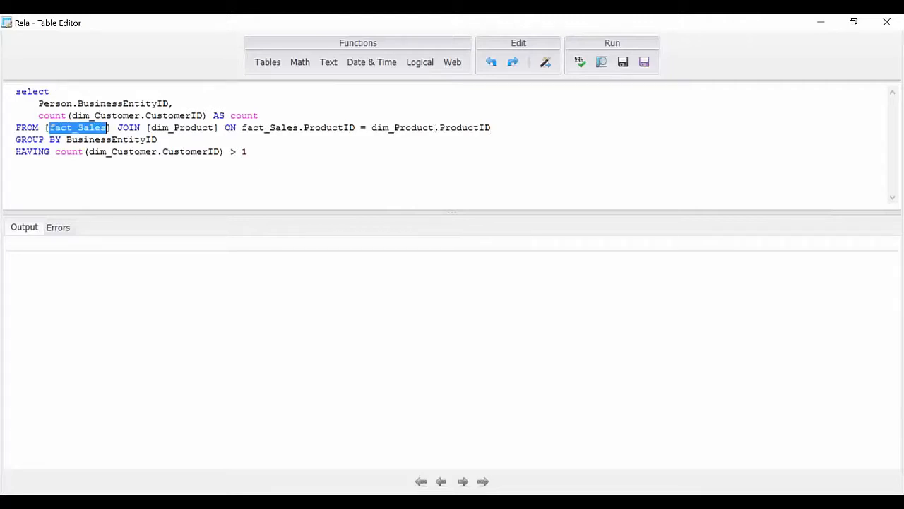
double_click(97, 115)
key("ctrl+v")
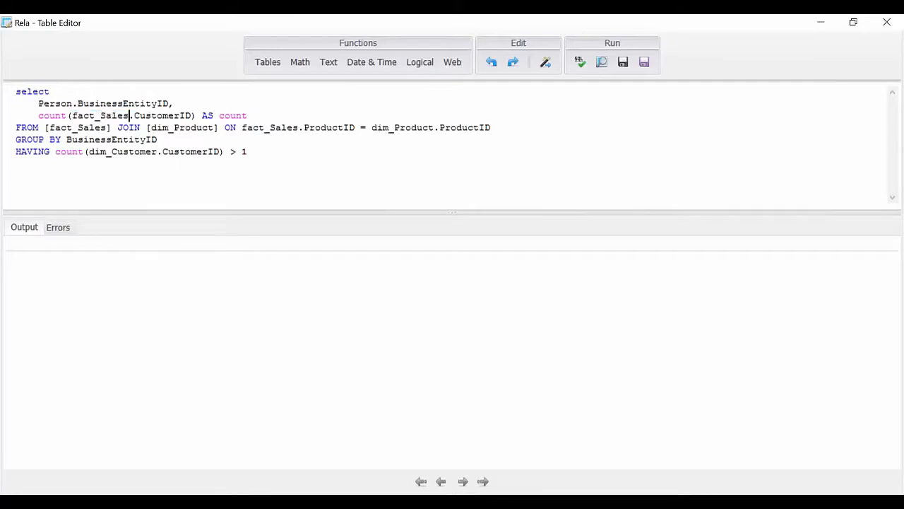
key("shift+Right")
key("shift+Right")
key("shift+Right")
key("shift+Right")
key("shift+Right")
key("shift+Right")
key("shift+Right")
key("shift+Right")
key("shift+Right")
key("shift+Right")
key("shift+Right")
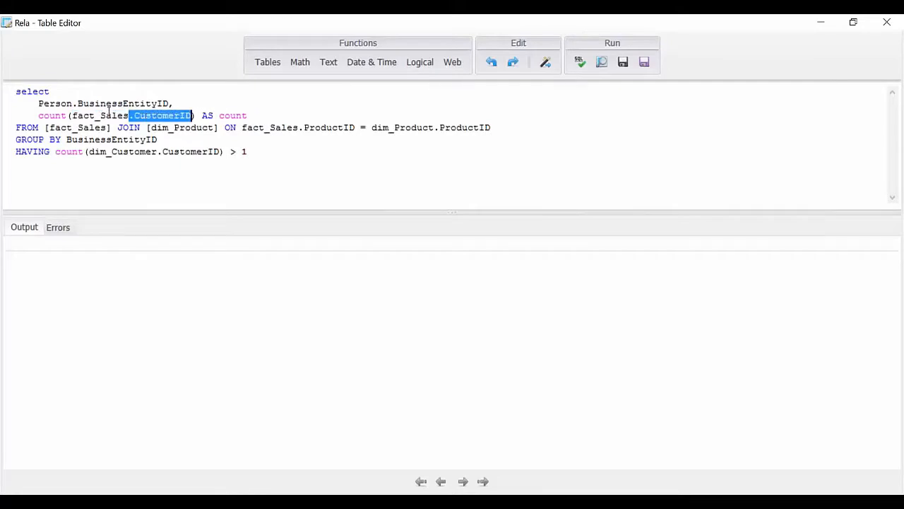
key("Delete")
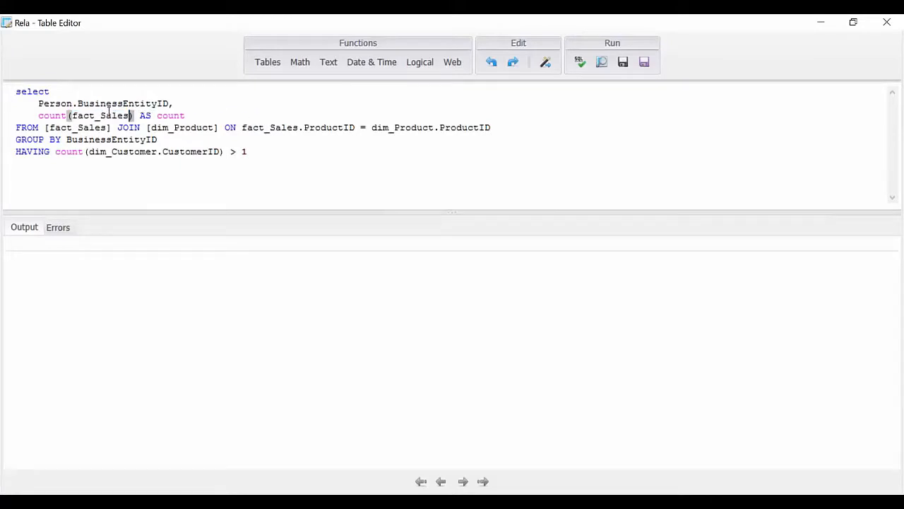
type(".")
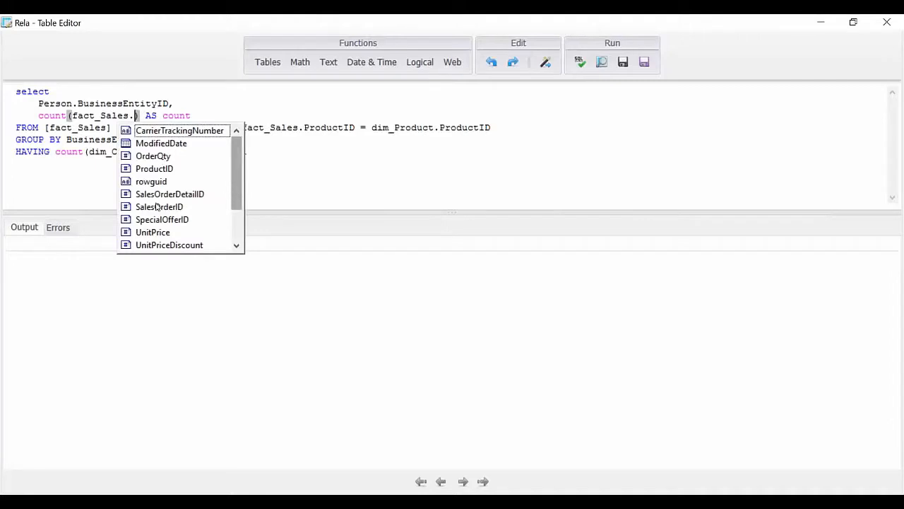
left_click(142, 207)
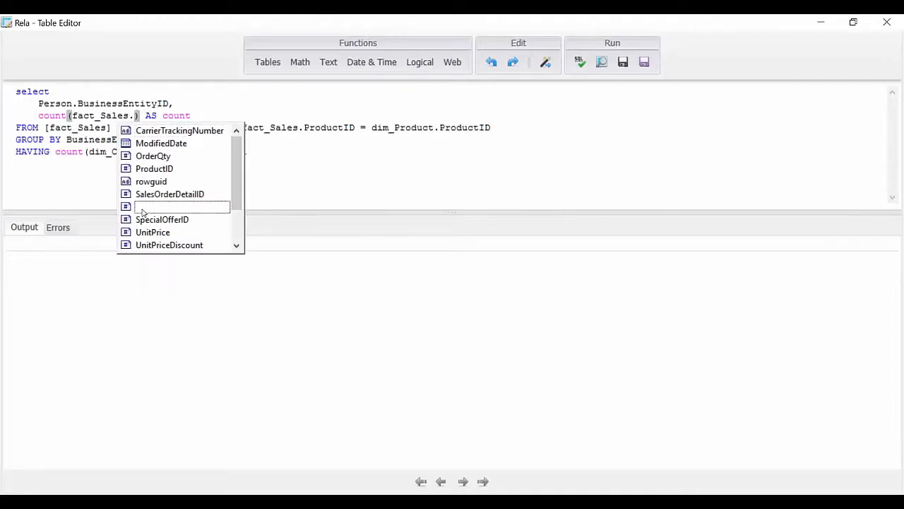
left_click(141, 207)
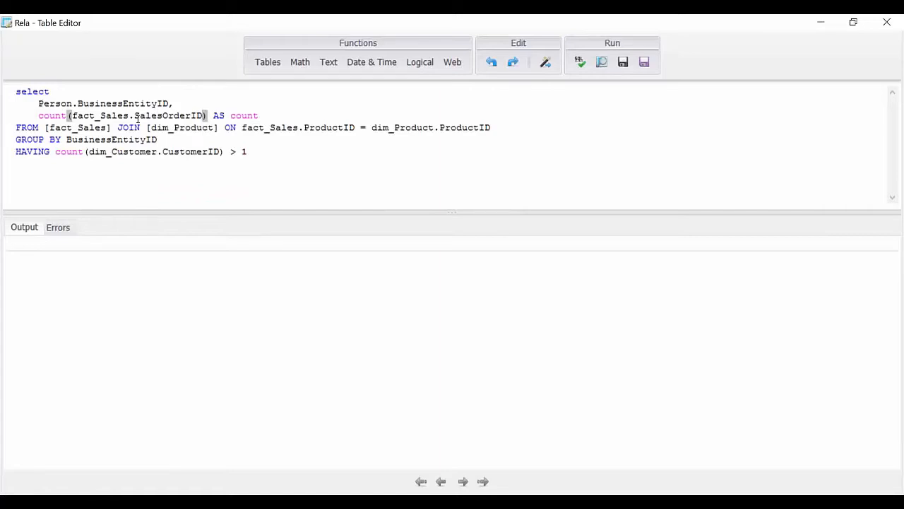
Step: Change the counted fact_Sales field in the select list to SalesOrderDetailID
double_click(174, 116)
key("BackSpace")
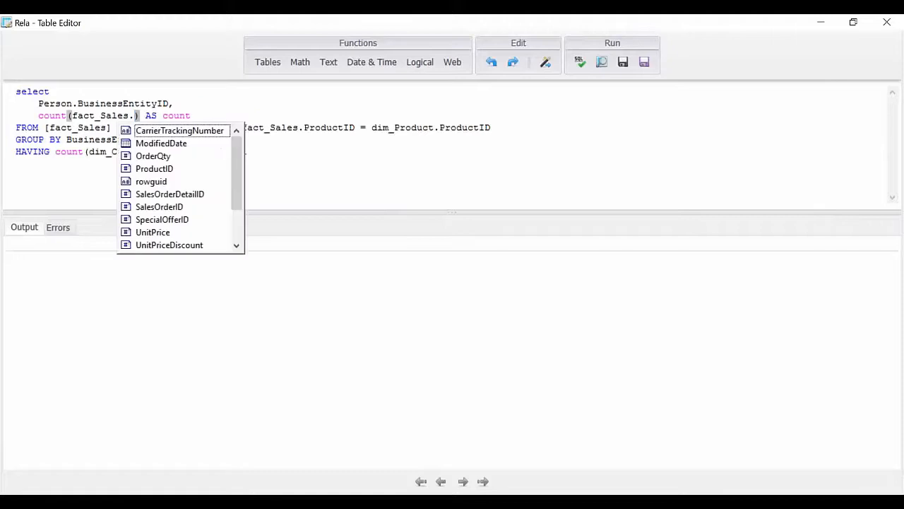
key("Down")
key("Down")
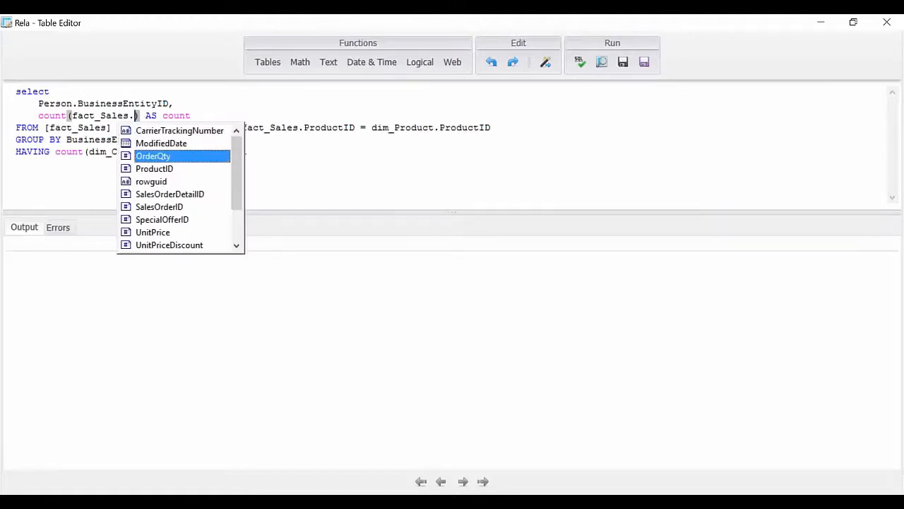
key("Down")
key("Down")
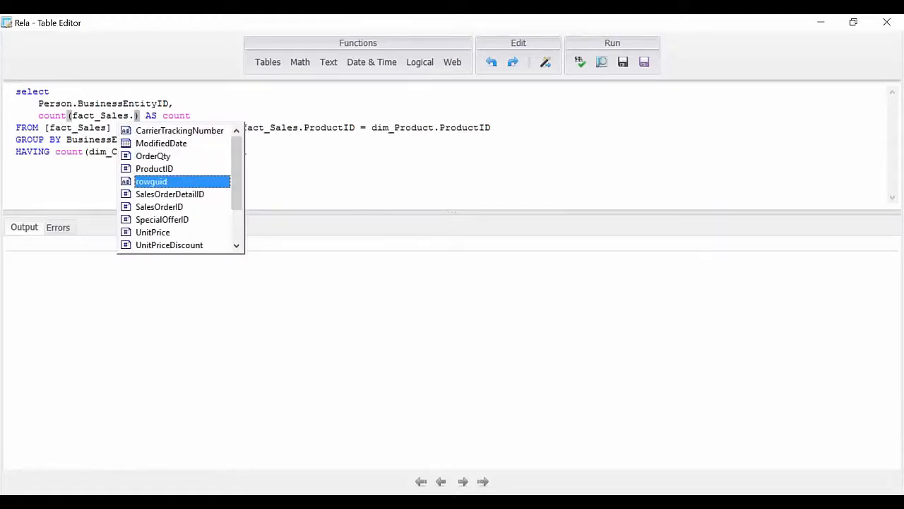
key("Down")
key("Return")
Step: Replace Person.BusinessEntityID in the select list with dim_Product.ProductID
left_click(187, 127)
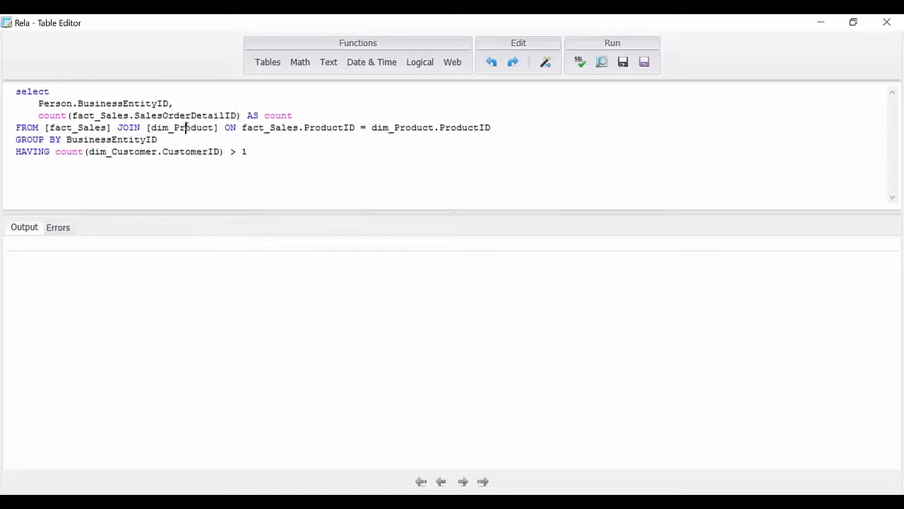
double_click(186, 127)
key("ctrl+c")
left_click_drag(44, 103, 170, 106)
key("BackSpace")
key("BackSpace")
key("ctrl+v")
type(".")
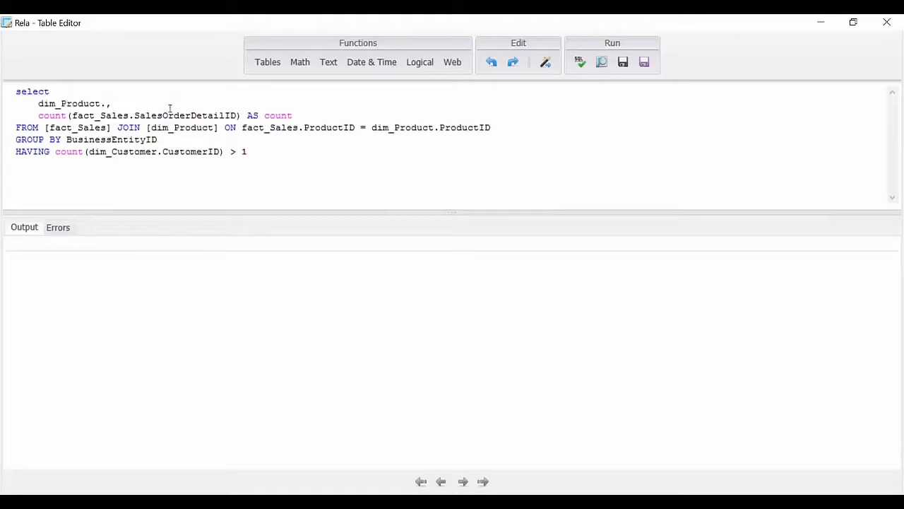
double_click(170, 146)
Step: Set the GROUP BY field to dim_Product.ProductID and comment out the HAVING line
left_click_drag(38, 103, 159, 103)
key("ctrl+c")
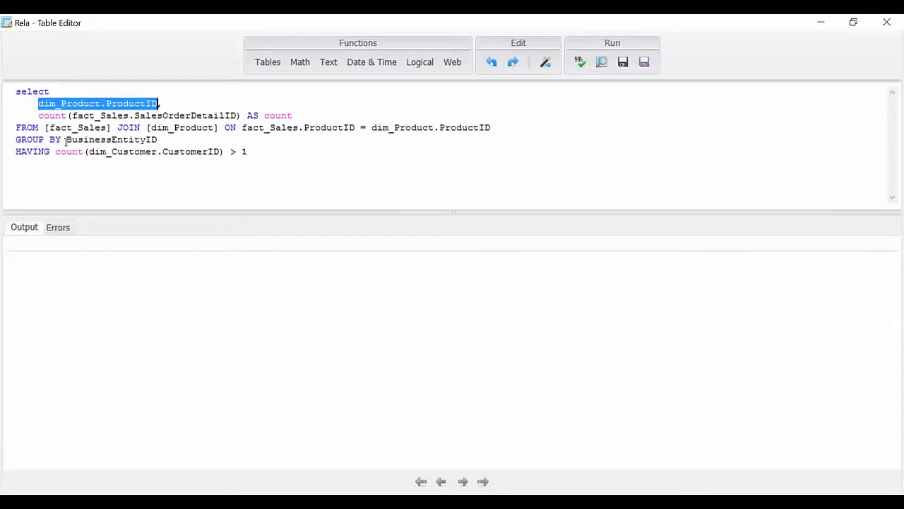
left_click_drag(66, 141, 157, 141)
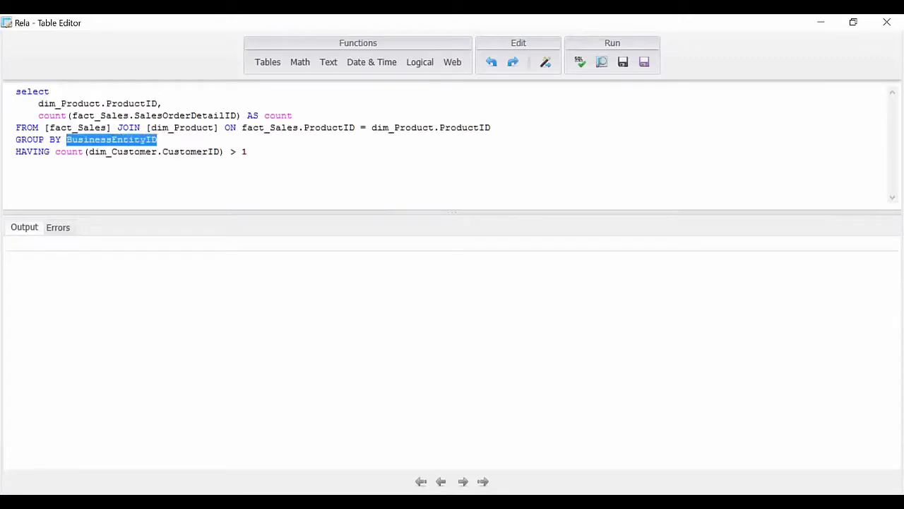
key("ctrl+v")
type("--")
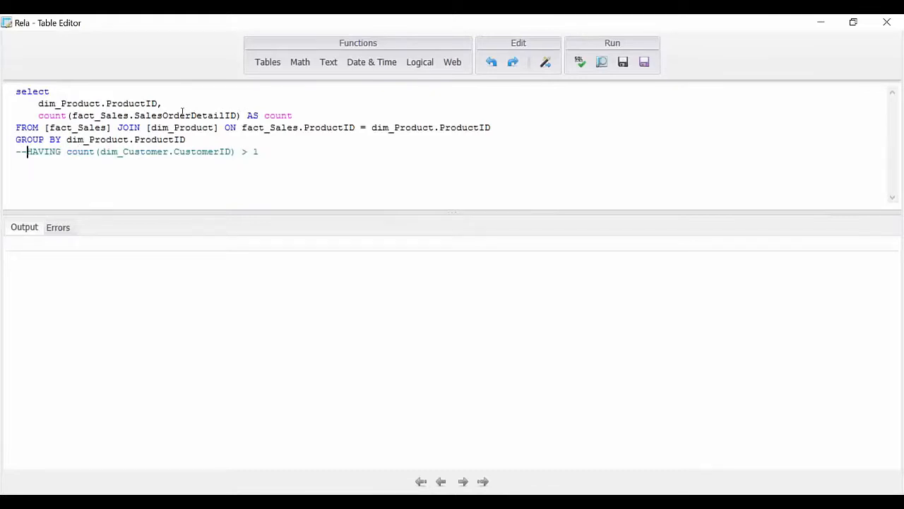
Step: Parse the query grouped by product and preview its result table
left_click(267, 62)
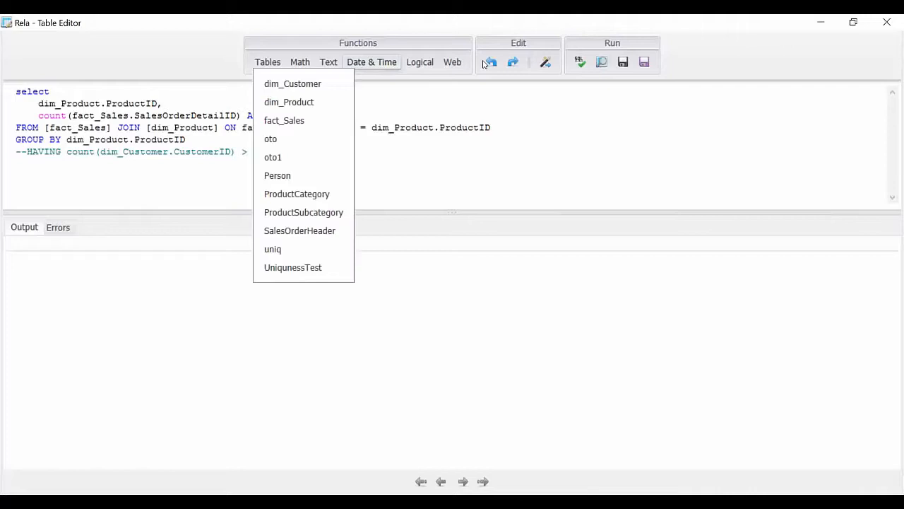
left_click(582, 63)
left_click(601, 63)
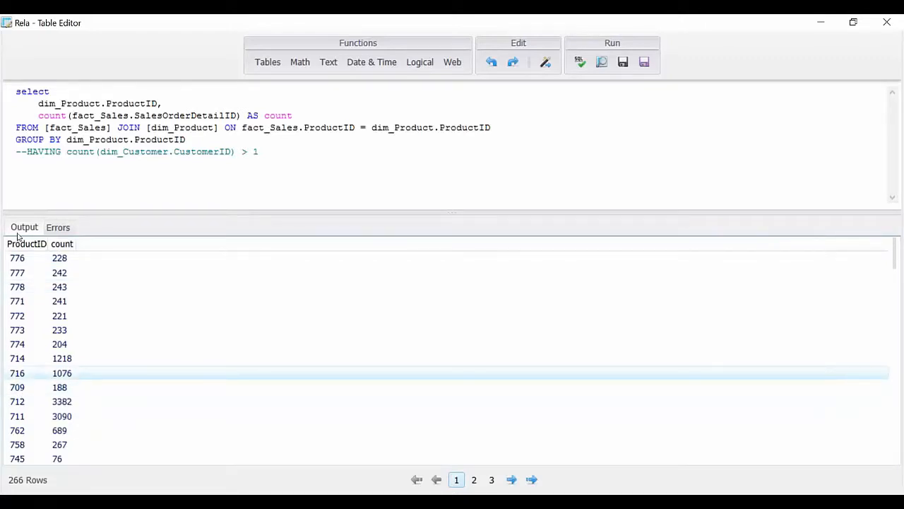
Step: Move fact_Sales.SalesOrderDetailID out of the count to the start of the first select field's line
left_click(70, 115)
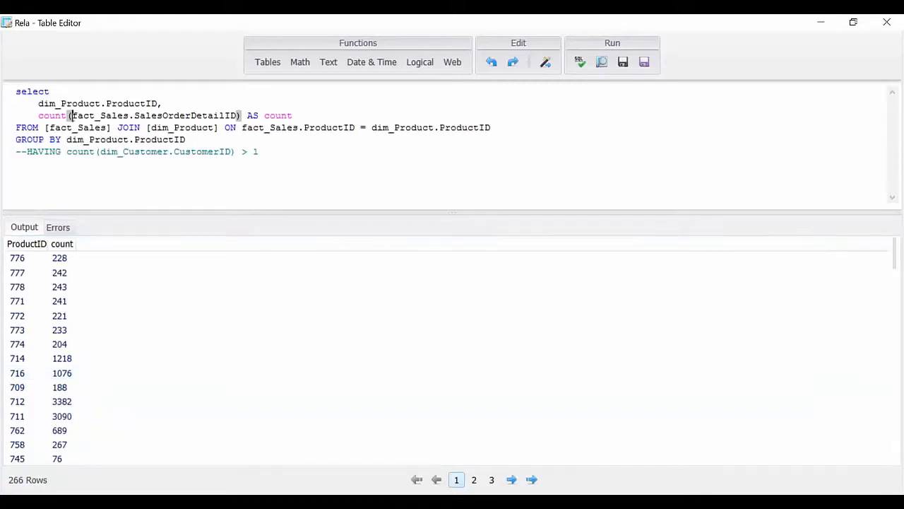
left_click_drag(71, 115, 237, 116)
key("ctrl+c")
key("Delete")
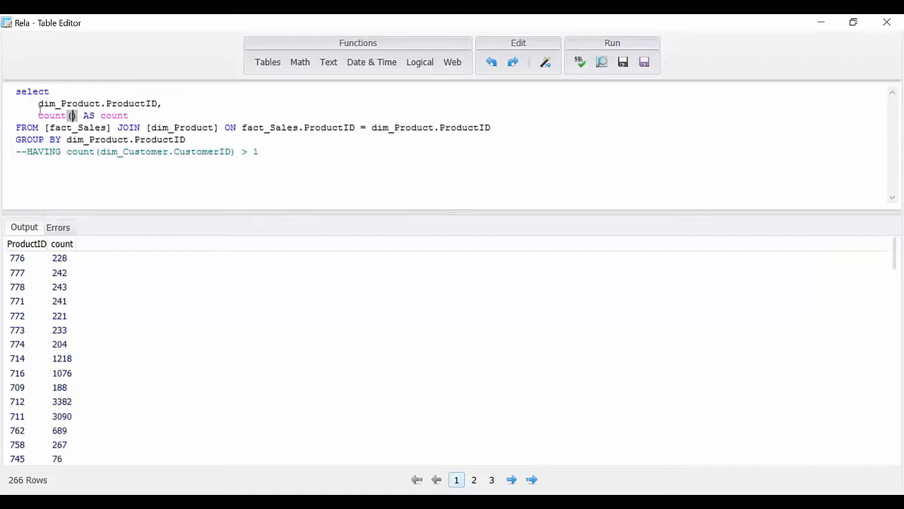
left_click(39, 103)
key("ctrl+v")
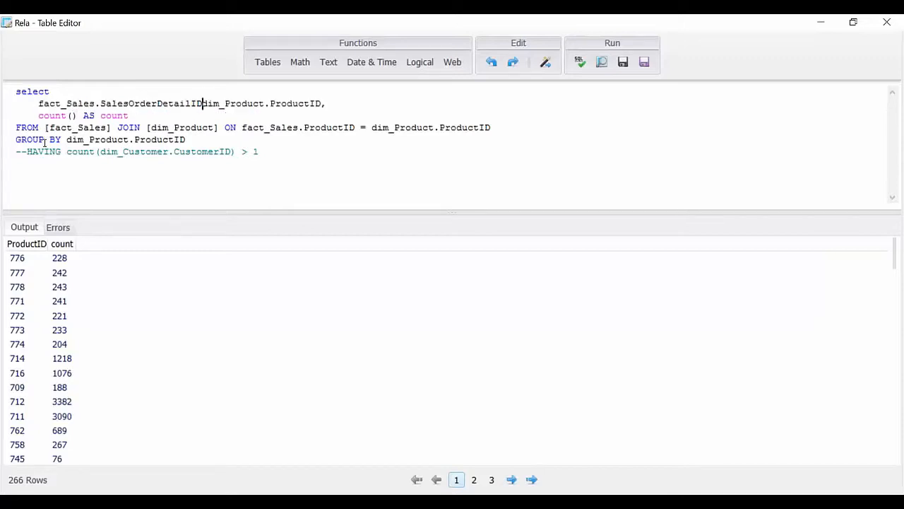
Step: Move dim_Product.ProductID from the first select line into the empty count parentheses
key("shift+Right")
key("shift+Right")
key("shift+Right")
key("shift+Right")
key("shift+Right")
key("shift+Right")
key("shift+Right")
key("shift+Right")
key("shift+Right")
key("shift+Right")
key("shift+Right")
key("shift+Right")
key("shift+Right")
key("shift+Right")
key("shift+Right")
key("shift+Right")
key("shift+Right")
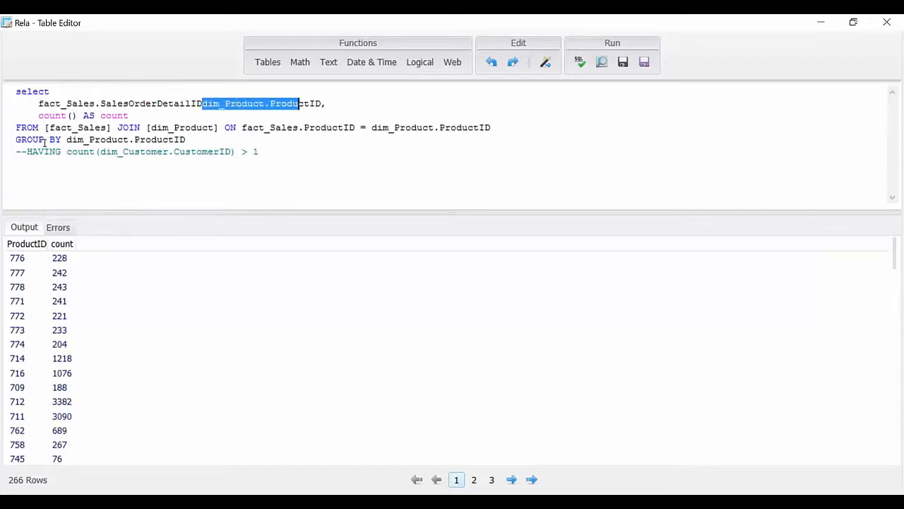
key("shift+Right")
key("shift+Right")
key("shift+Right")
key("shift+Right")
key("ctrl+c")
key("Delete")
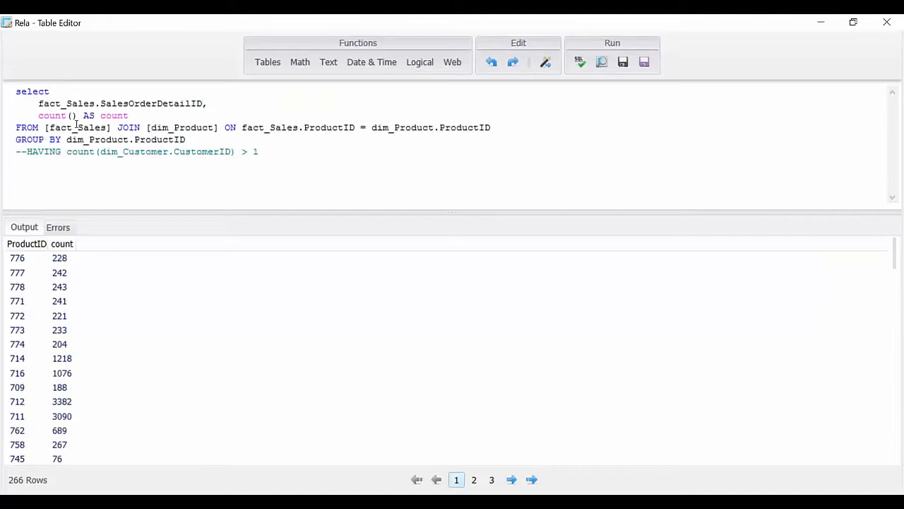
left_click(72, 115)
key("ctrl+v")
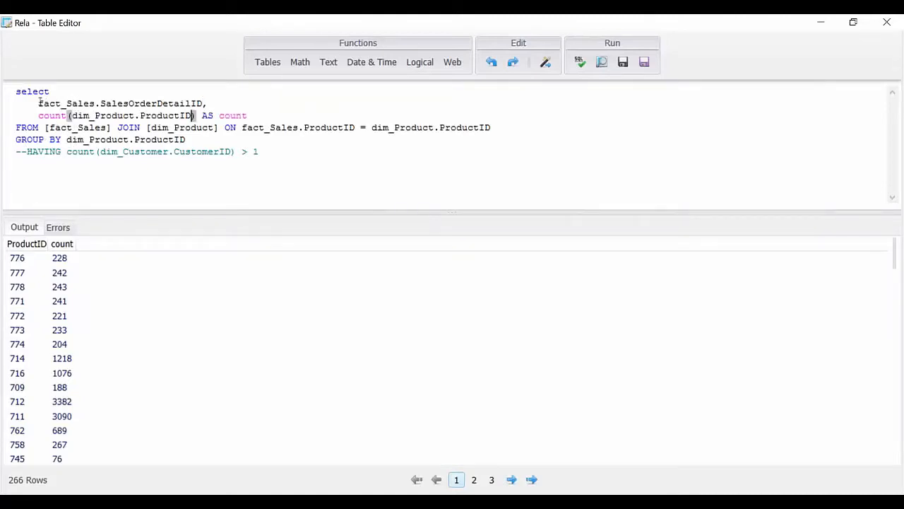
Step: Replace the GROUP BY field with fact_Sales.SalesOrderDetailID
left_click_drag(40, 103, 204, 101)
key("ctrl+c")
left_click_drag(194, 142, 67, 139)
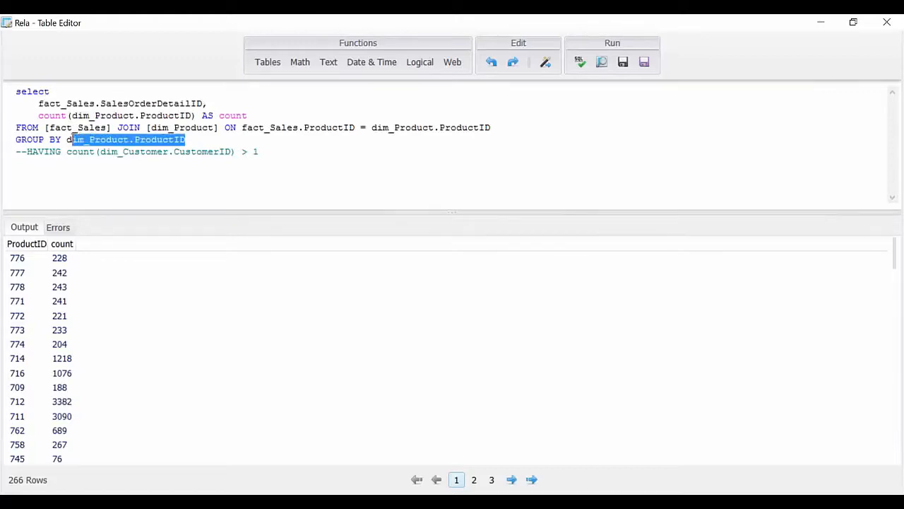
key("ctrl+v")
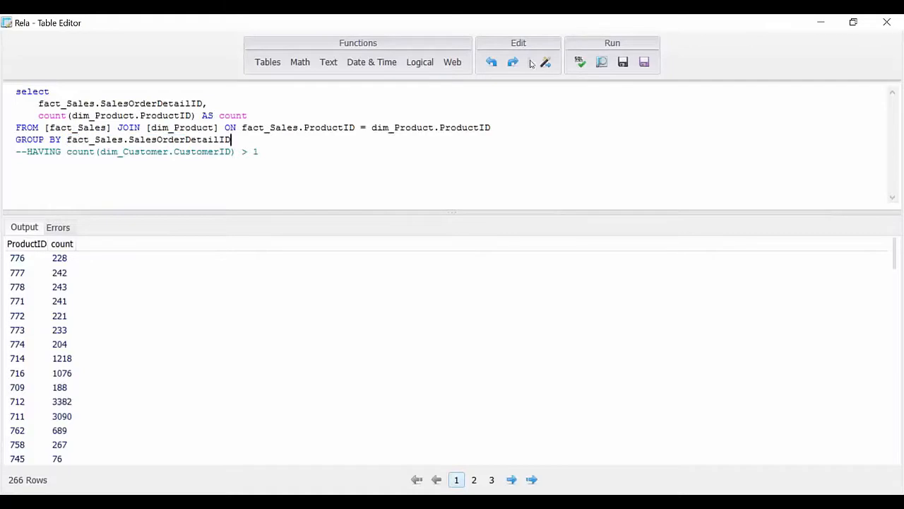
Step: Parse and preview the query grouped by SalesOrderDetailID, and save and close the table editor
left_click(579, 63)
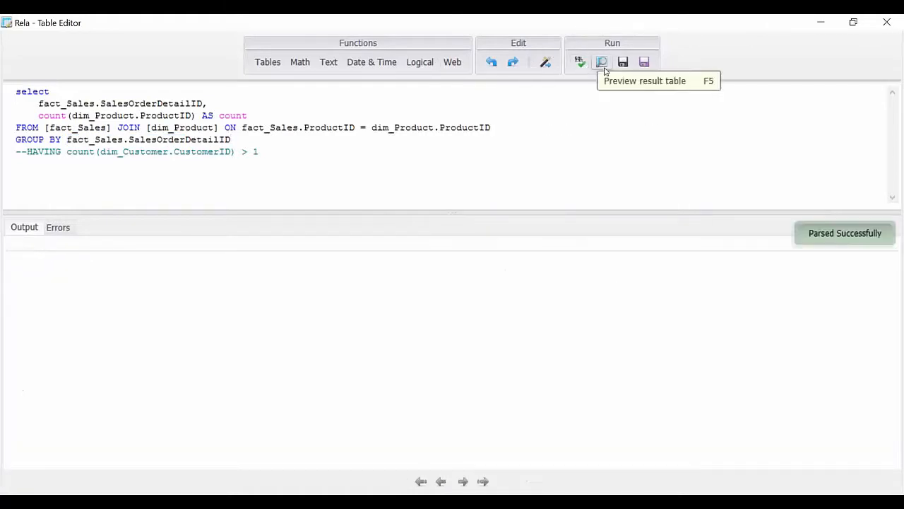
left_click(602, 62)
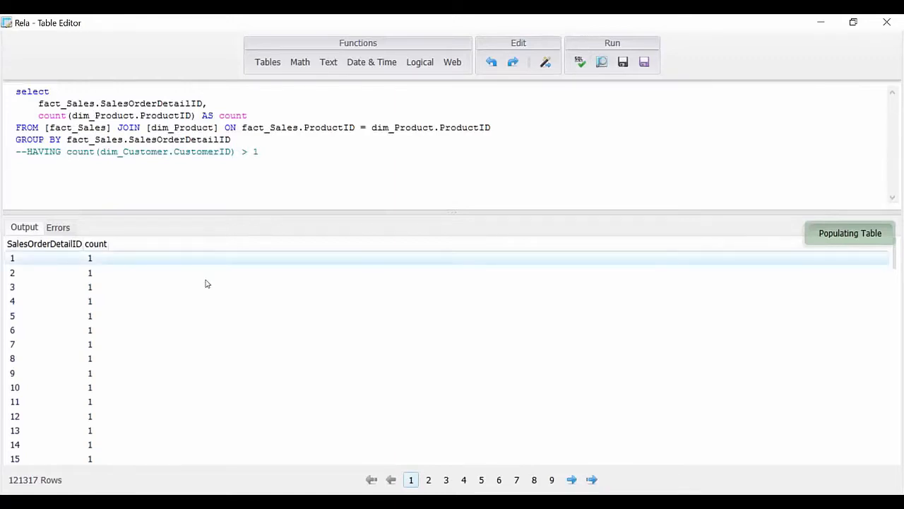
scroll(49, 305, "down", 20)
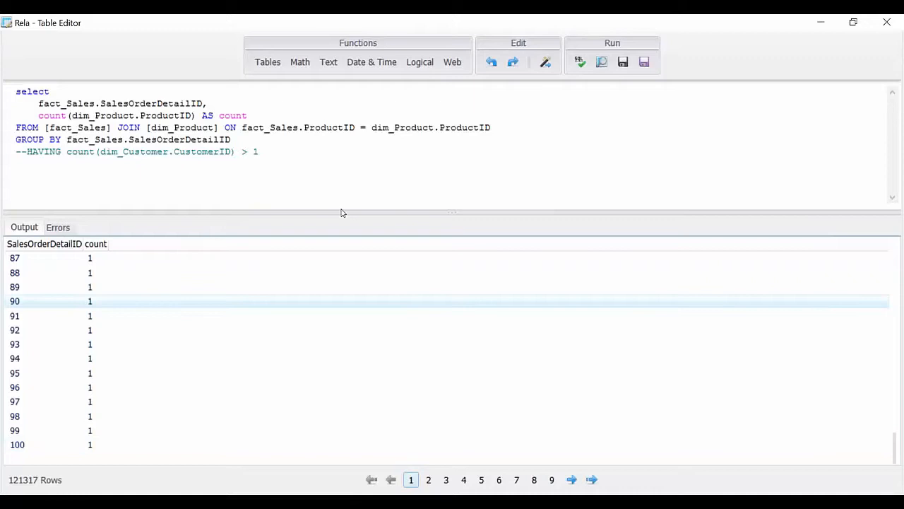
left_click(645, 61)
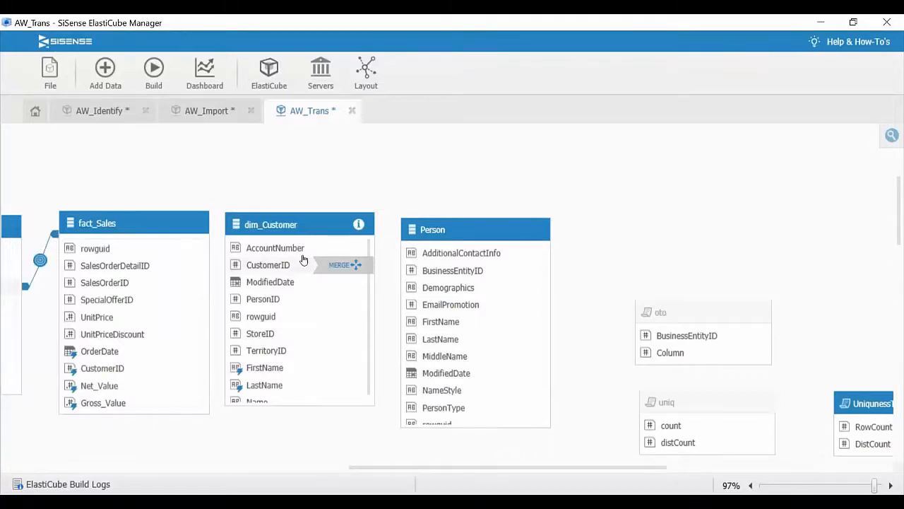
Step: Look through the field list of the fact_Sales table in the AW_Trans schema
left_click_drag(217, 256, 350, 267)
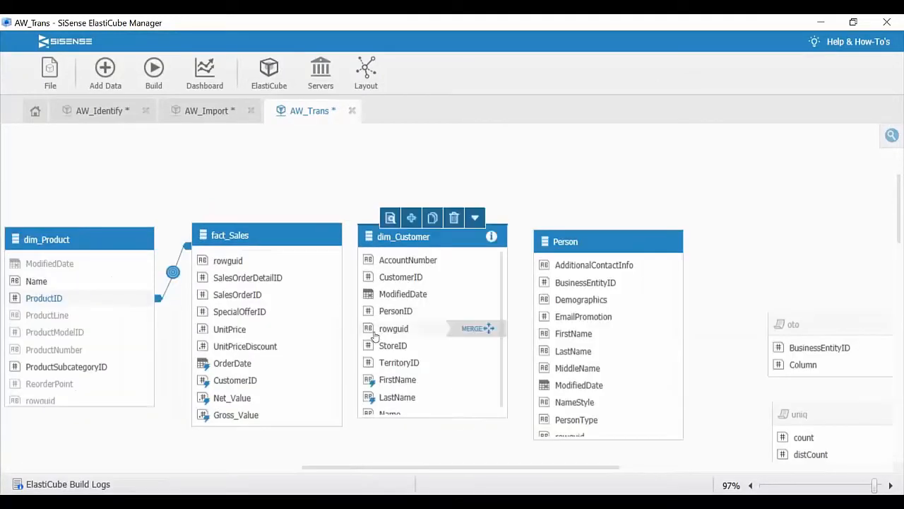
scroll(311, 378, "up", 2)
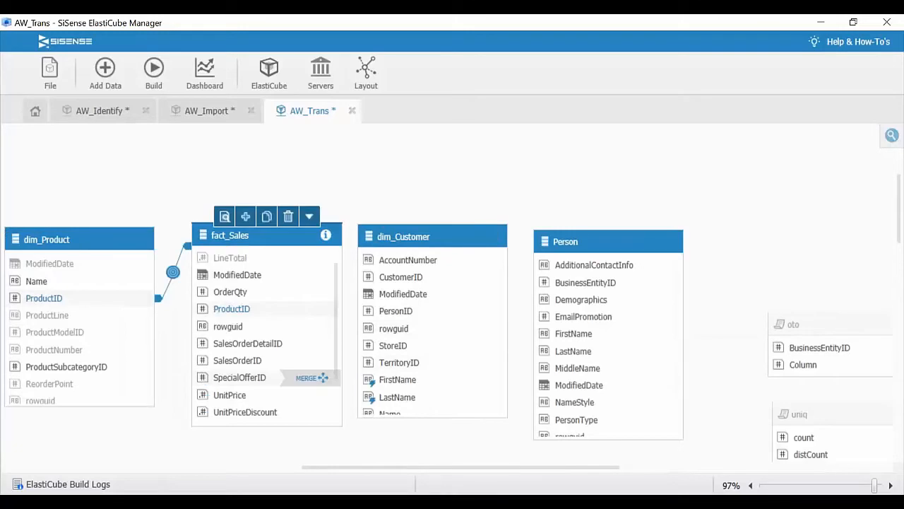
scroll(311, 377, "up", 1)
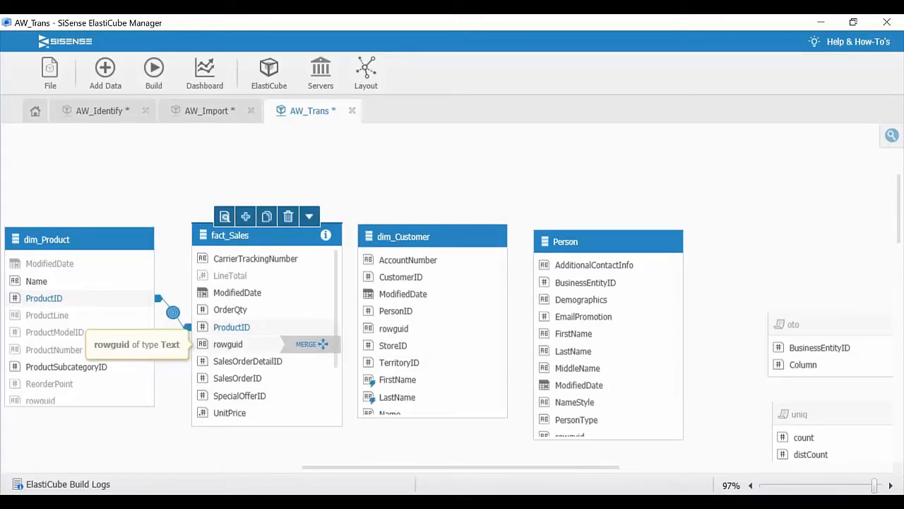
scroll(320, 319, "down", 2)
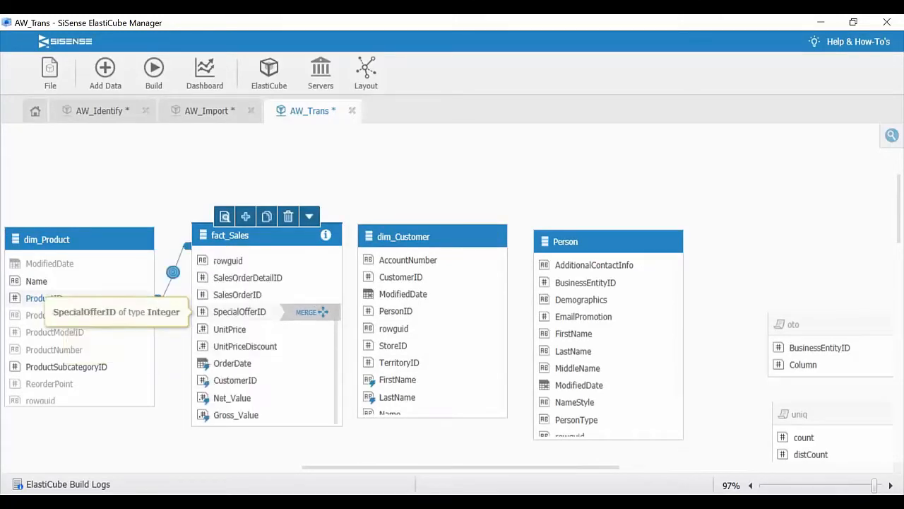
scroll(319, 322, "up", 2)
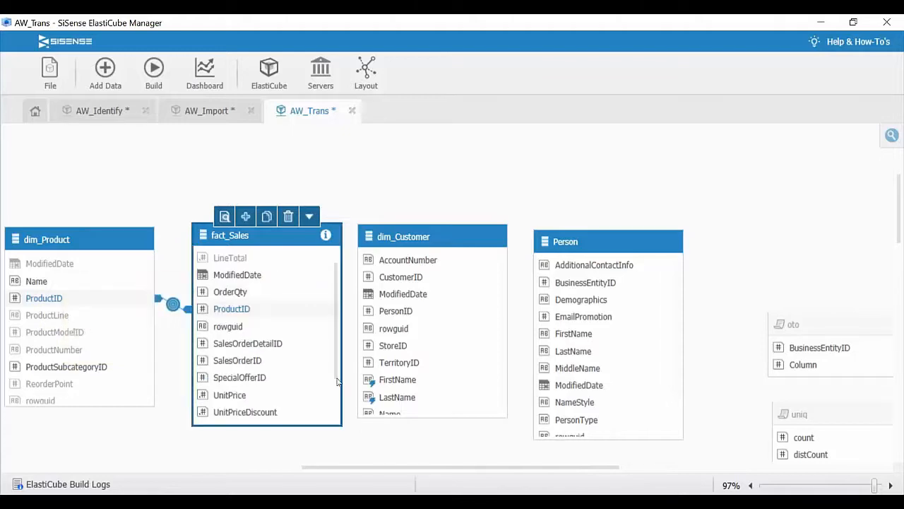
scroll(337, 370, "down", 2)
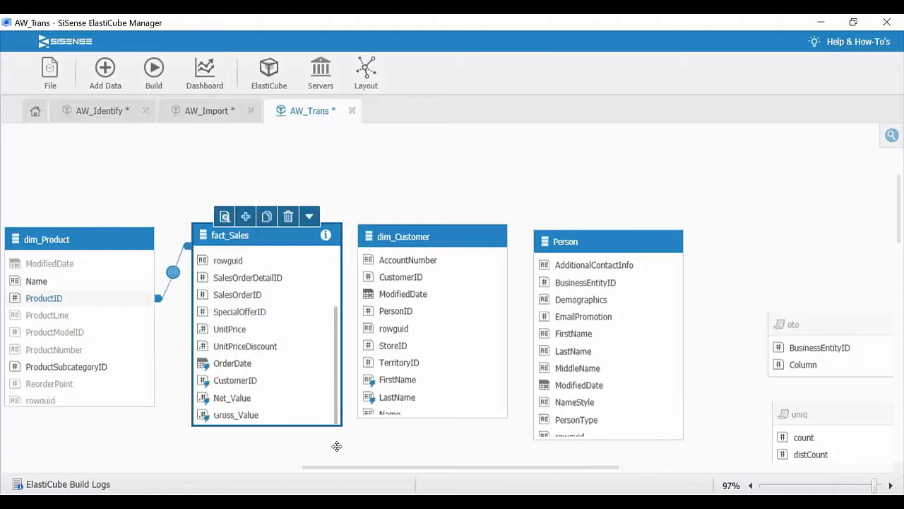
Step: Connect fact_Sales to dim_Customer through their CustomerID fields, and make the Person table invisible
mouse_move(323, 381)
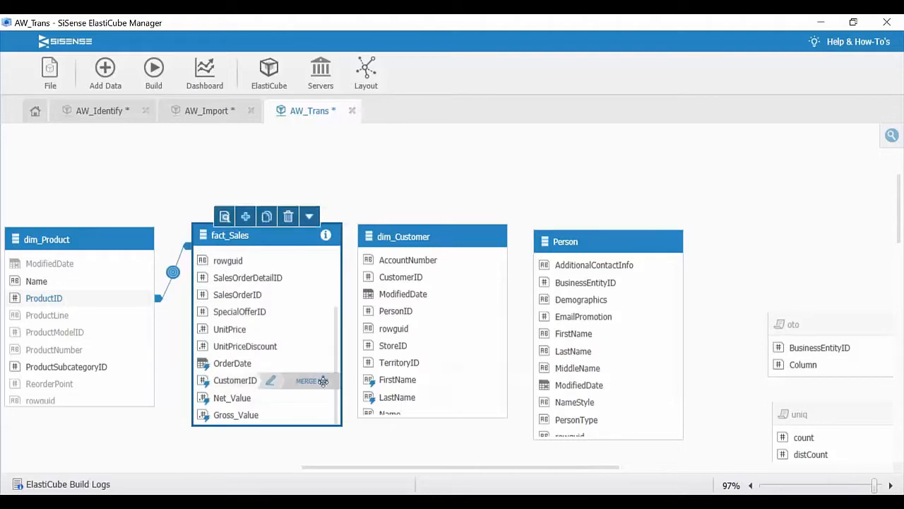
left_click_drag(323, 381, 380, 277)
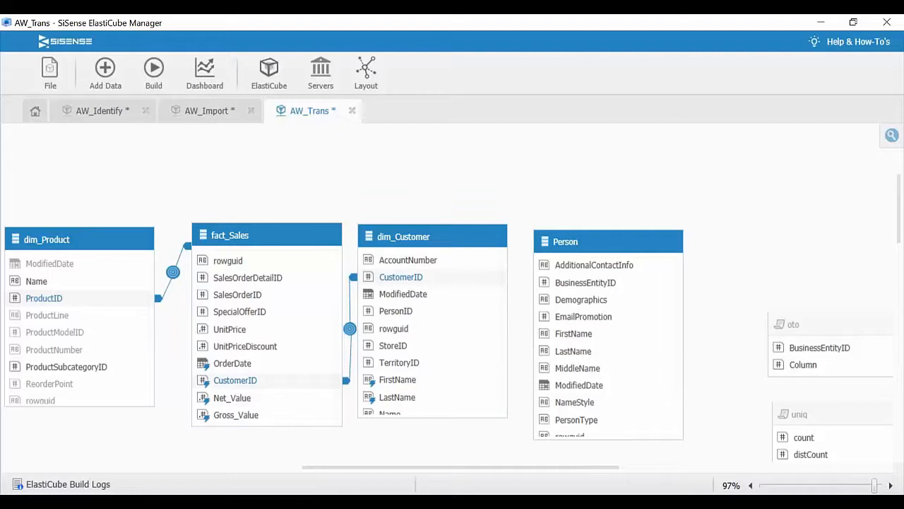
right_click(655, 234)
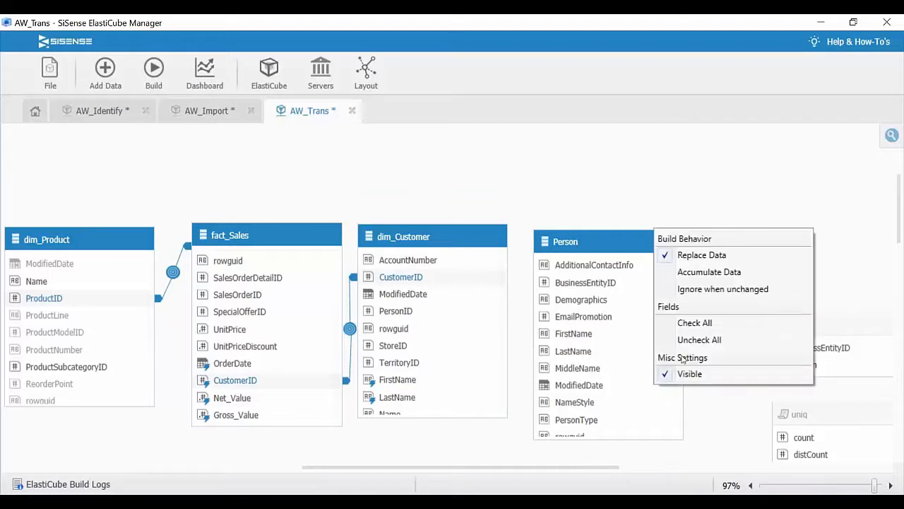
left_click(686, 373)
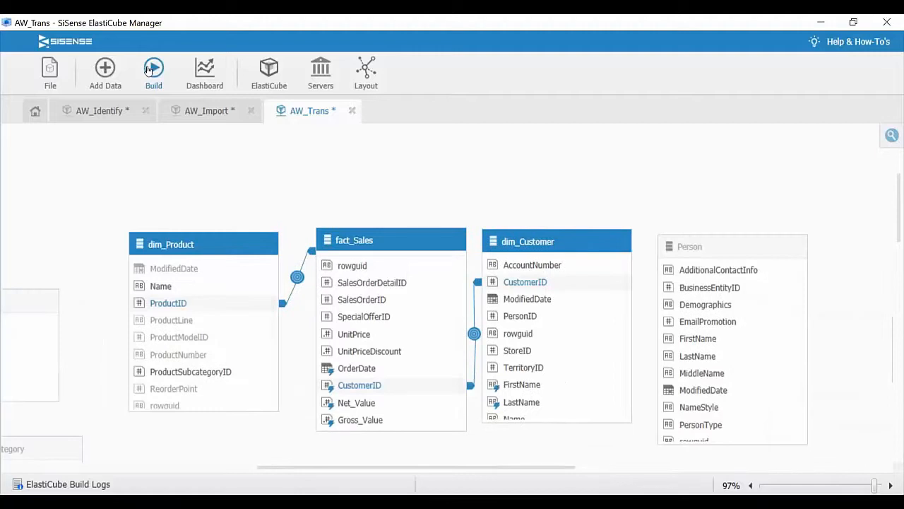
left_click(521, 487)
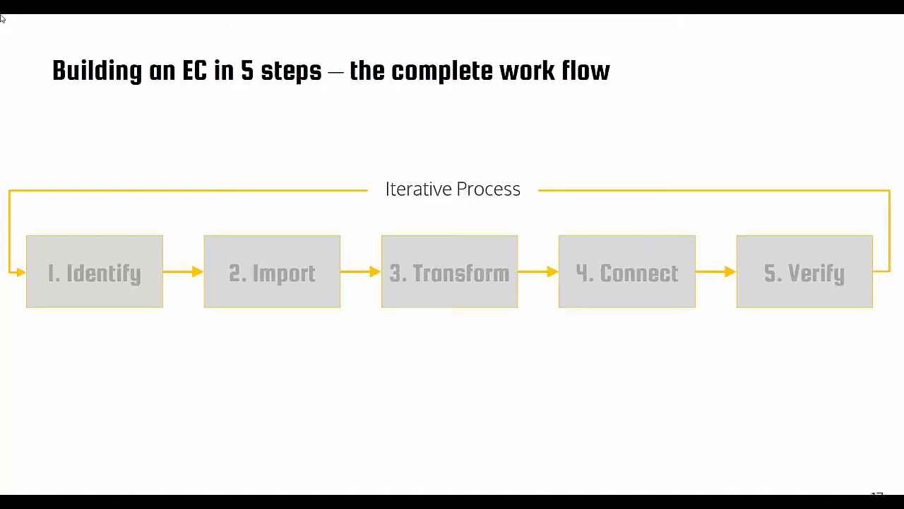
left_click_drag(0, 48, 60, 101)
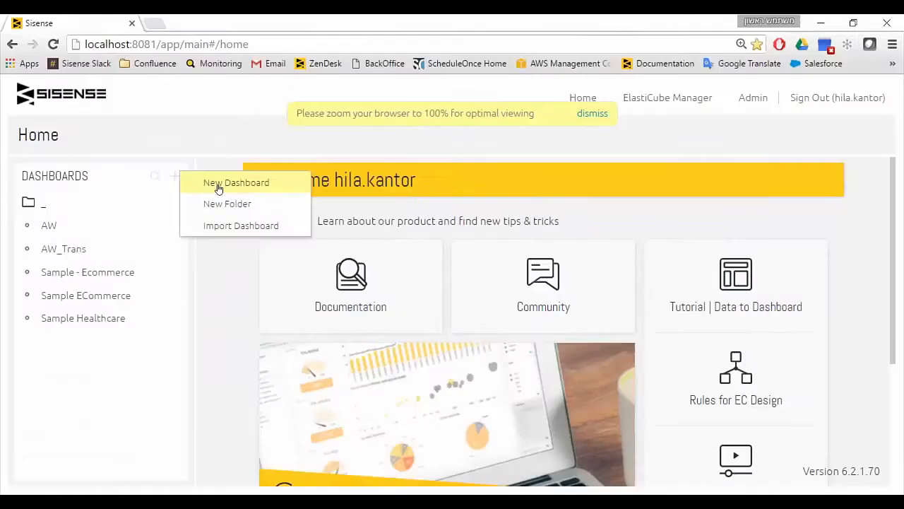
Step: In the Sisense web application, create a new dashboard titled Verify based on the AW_Trans ElastiCube
key("Escape")
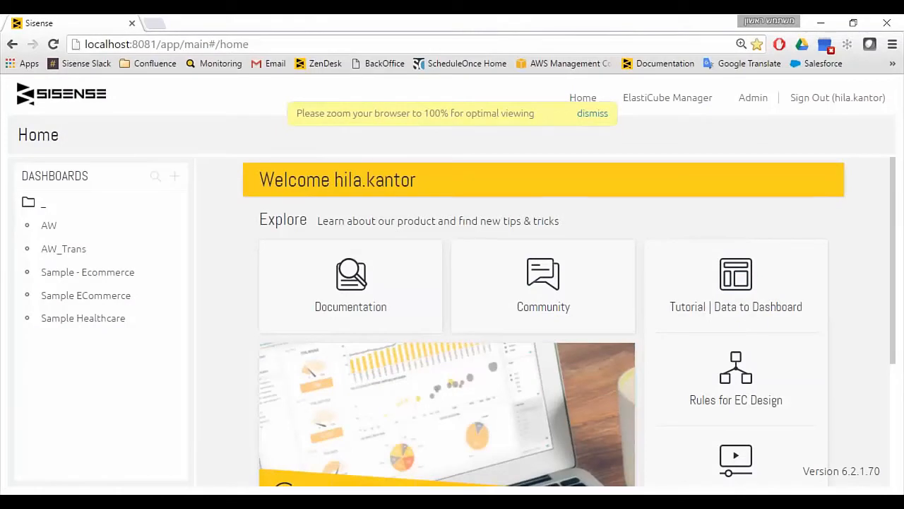
left_click(247, 181)
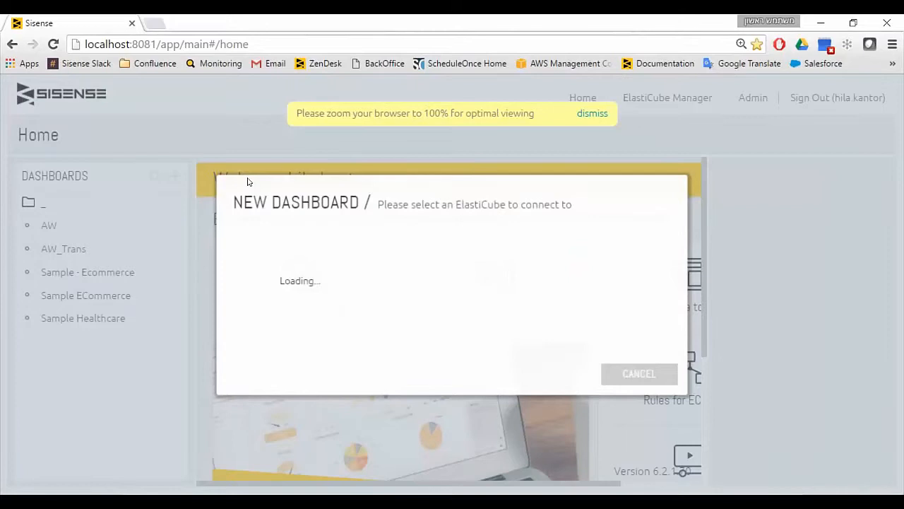
type("Verify")
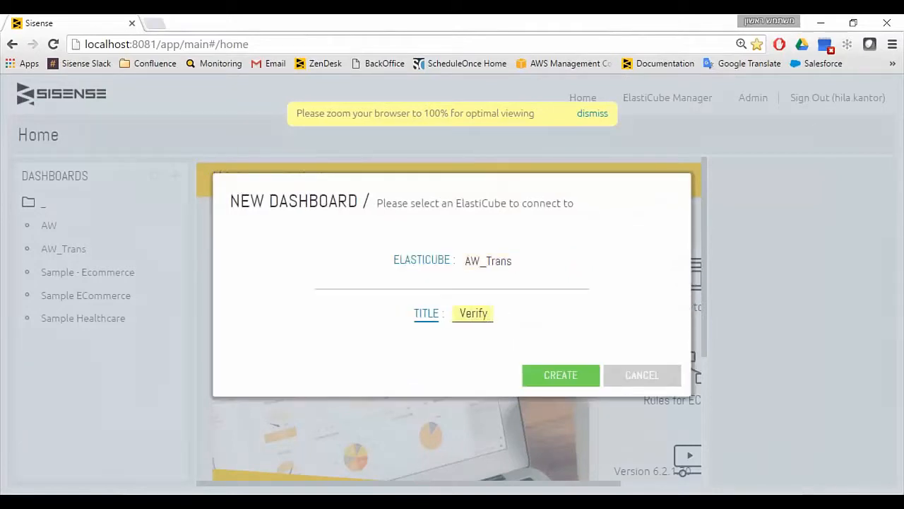
left_click(551, 381)
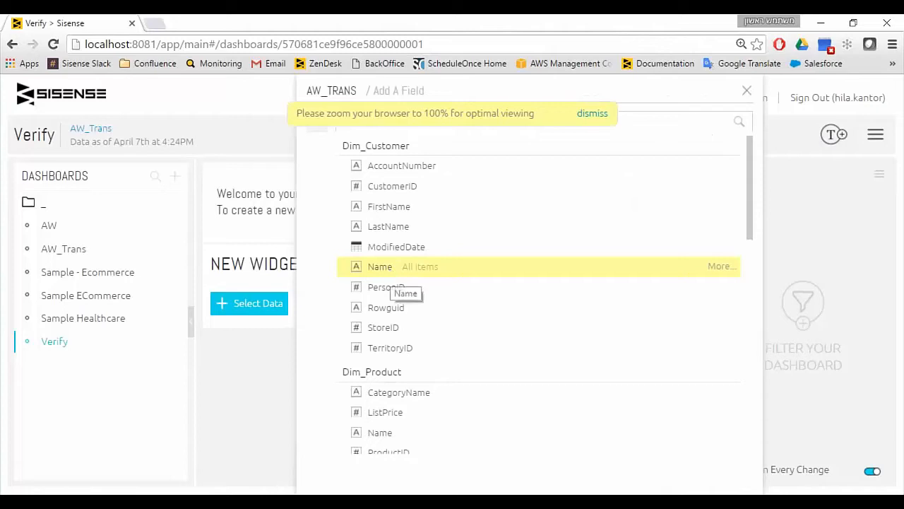
Step: Create a pivot widget with the Dim_Customer Name field as rows and Total Gross_Value as values, and apply it to the dashboard
left_click(392, 271)
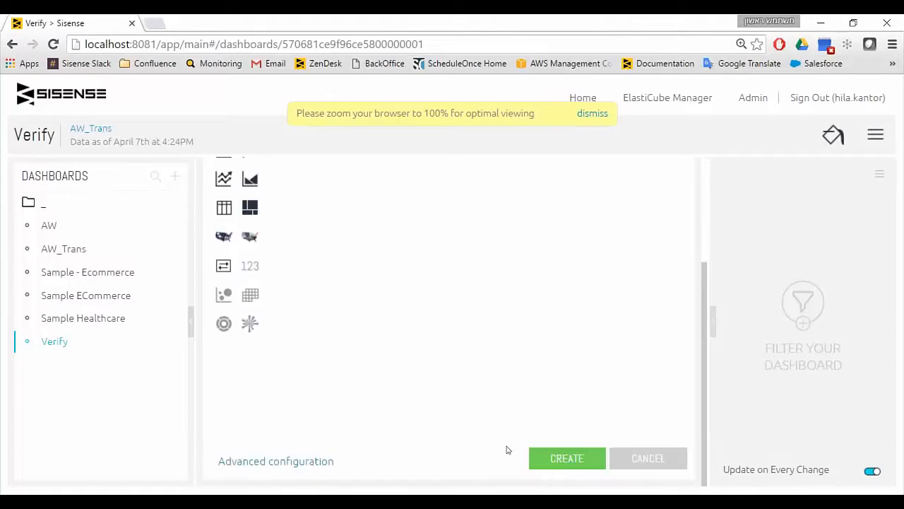
left_click(567, 458)
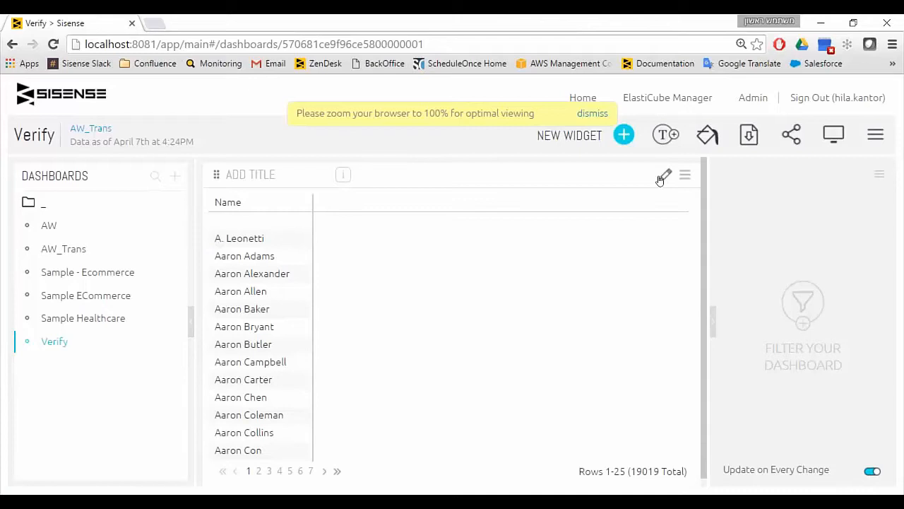
left_click(660, 180)
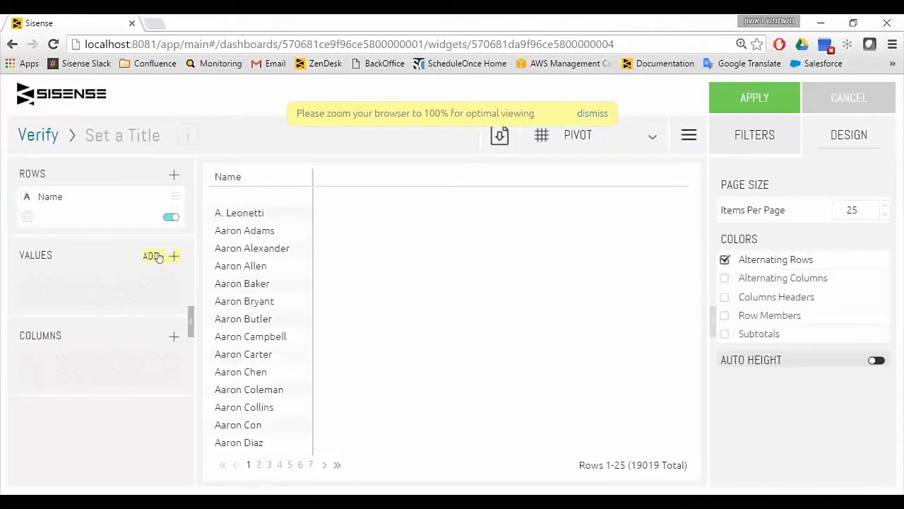
left_click(157, 256)
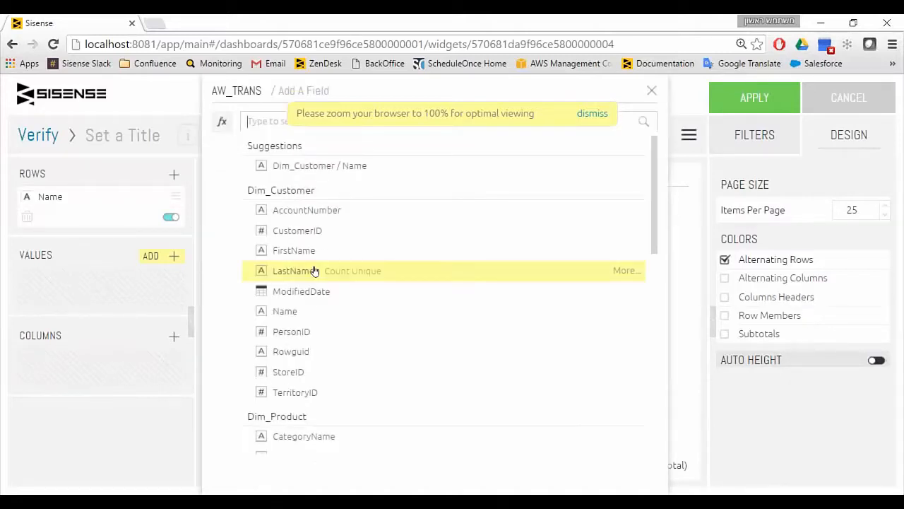
scroll(315, 272, "down", 5)
left_click(346, 274)
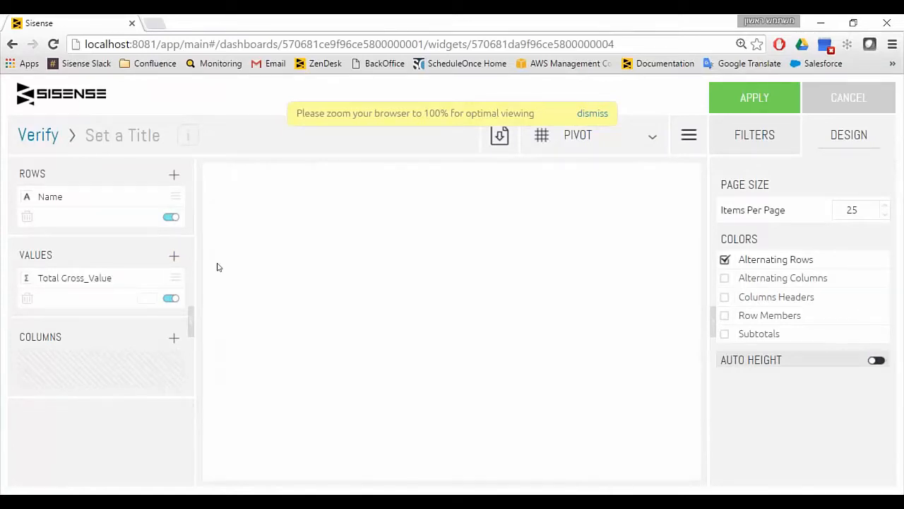
left_click(763, 96)
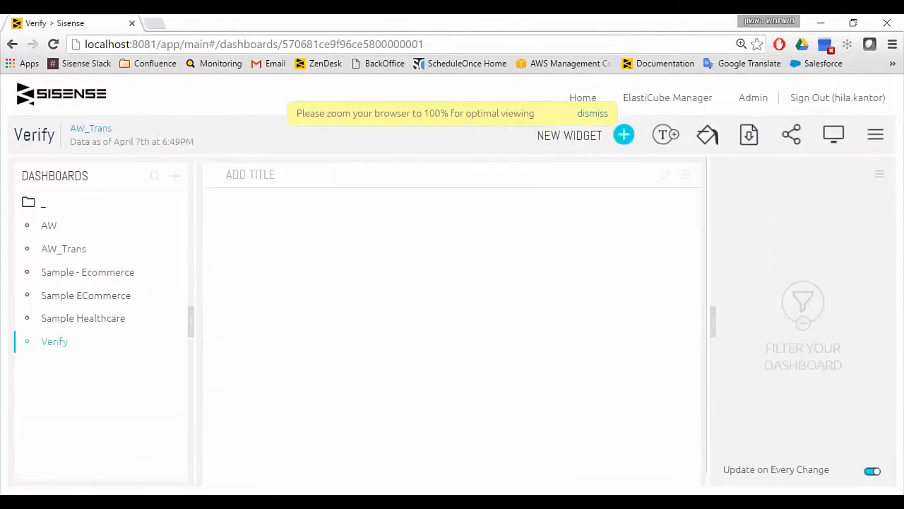